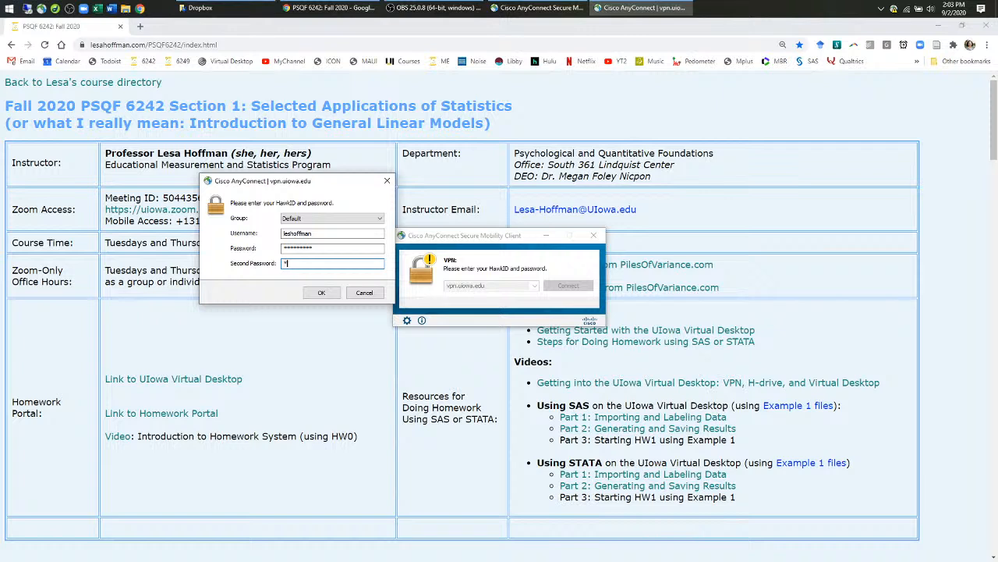
Submit the university VPN login, then open the H: home drive in File Explorer
{"action": "key", "text": "Return"}
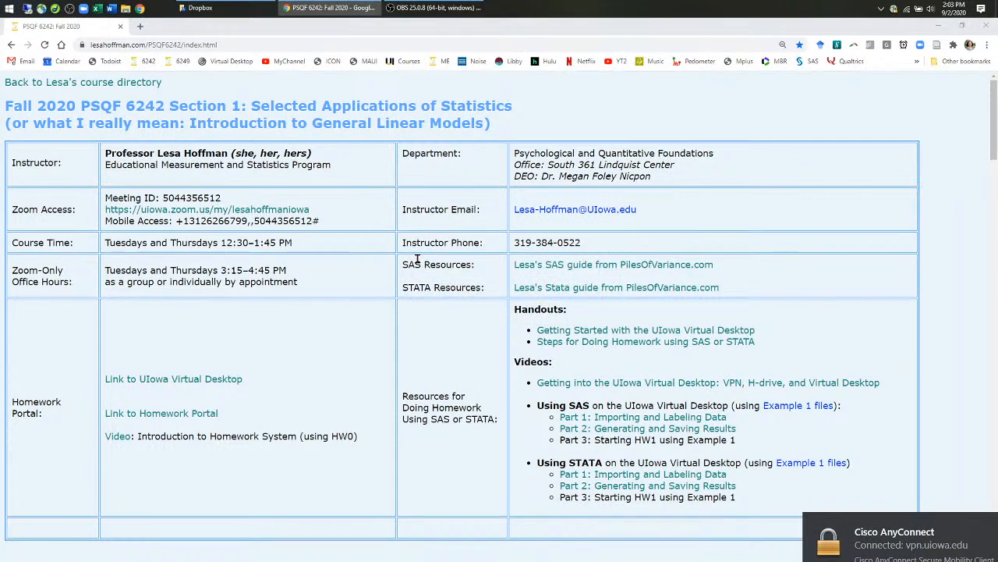
{"action": "left_click", "coordinate": [201, 8]}
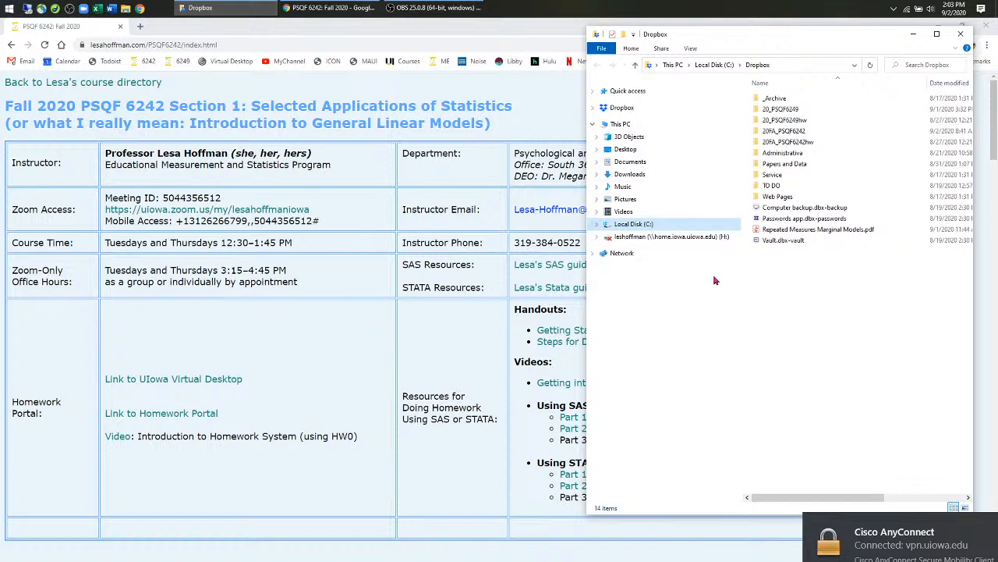
{"action": "left_click", "coordinate": [682, 238]}
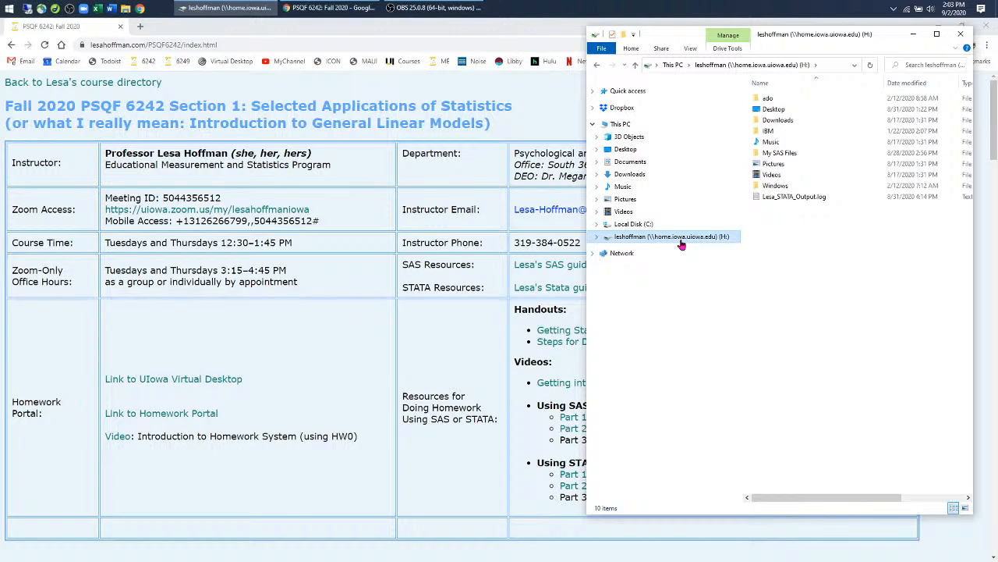
Create a new folder named HW01 in the H: home drive
{"action": "right_click", "coordinate": [767, 237]}
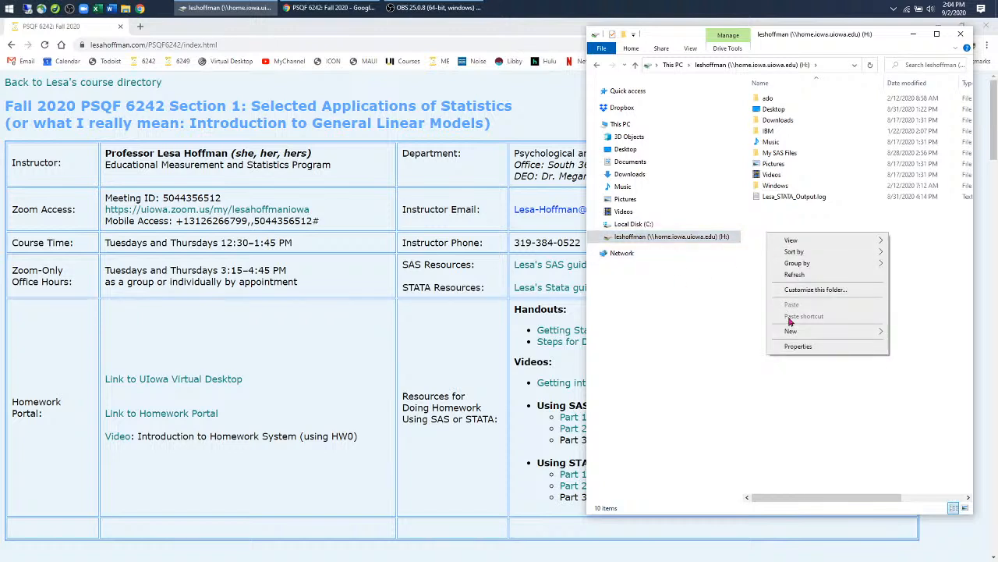
{"action": "mouse_move", "coordinate": [790, 332]}
{"action": "left_click", "coordinate": [641, 333]}
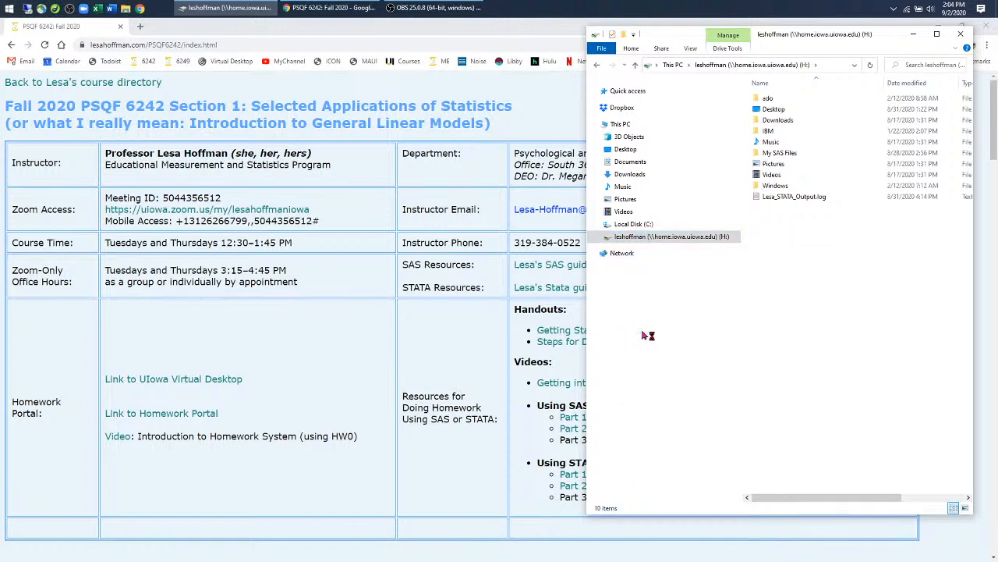
{"action": "type", "text": "HW"}
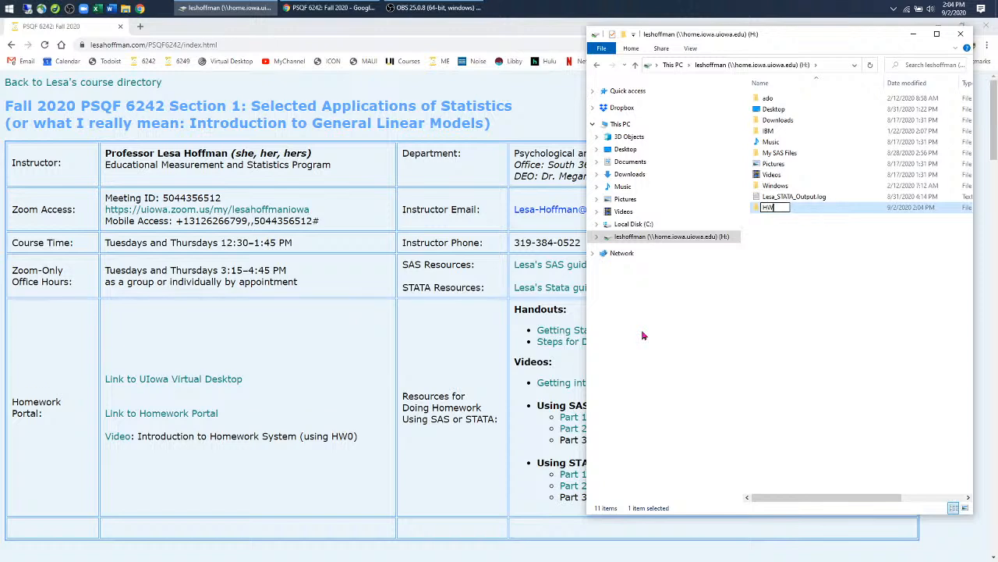
{"action": "type", "text": "01"}
{"action": "left_click", "coordinate": [799, 273]}
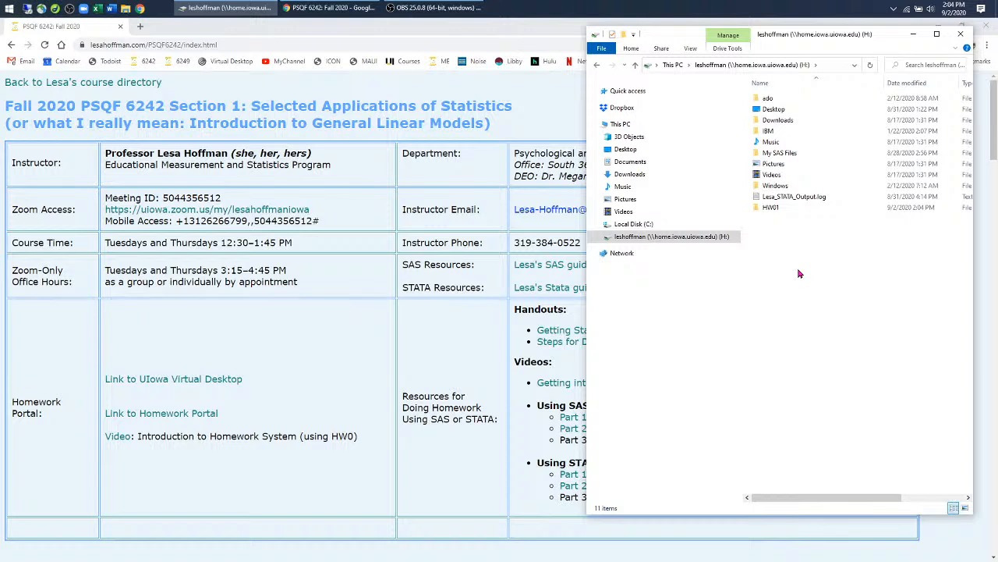
Open the UIowa Virtual Desktop from the course page and log on with the prefilled credentials
{"action": "left_click", "coordinate": [194, 385]}
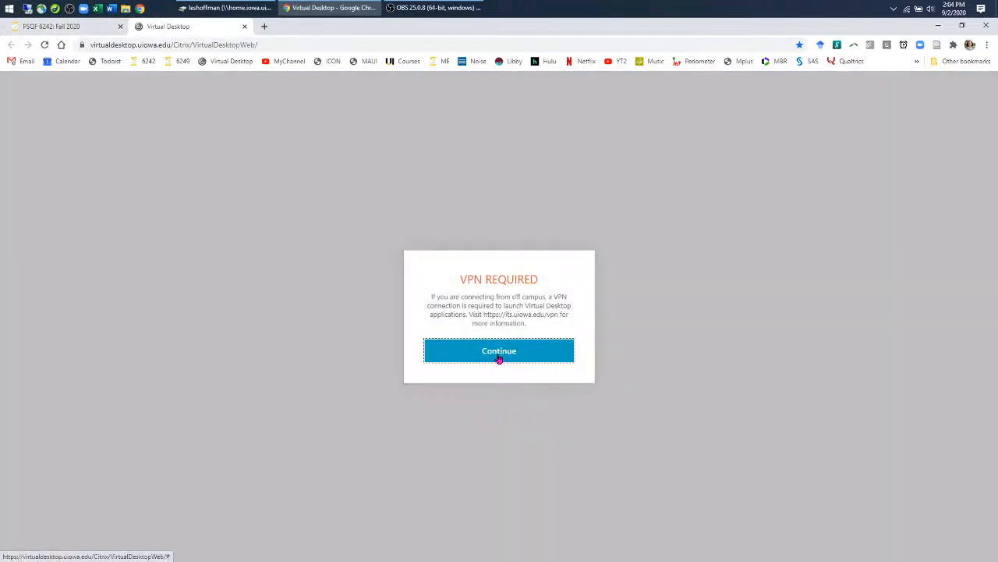
{"action": "left_click", "coordinate": [497, 363]}
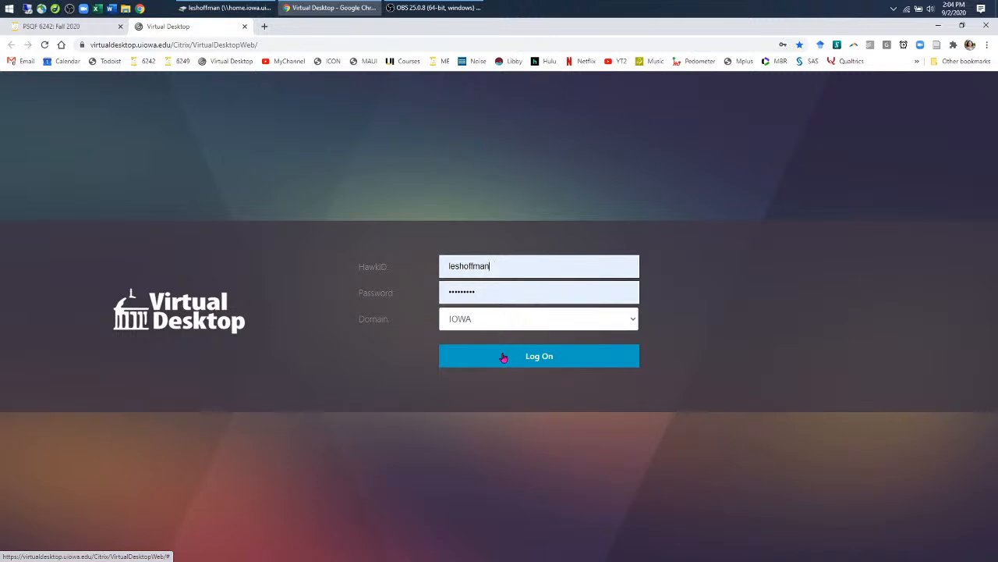
{"action": "left_click", "coordinate": [503, 356]}
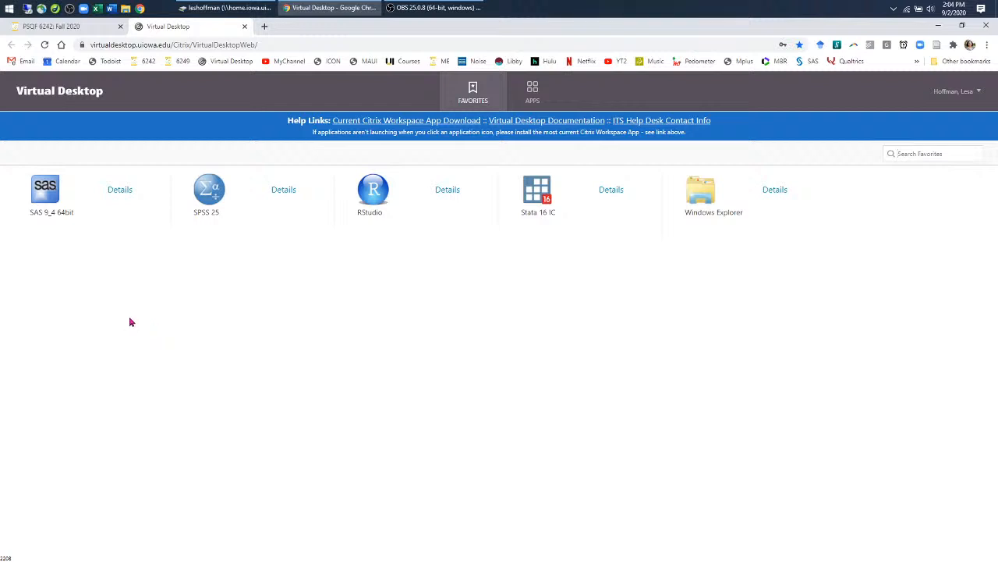
Launch SAS 9_4 64bit from the Virtual Desktop and return to the PSQF 6242 course page
{"action": "left_click", "coordinate": [39, 199]}
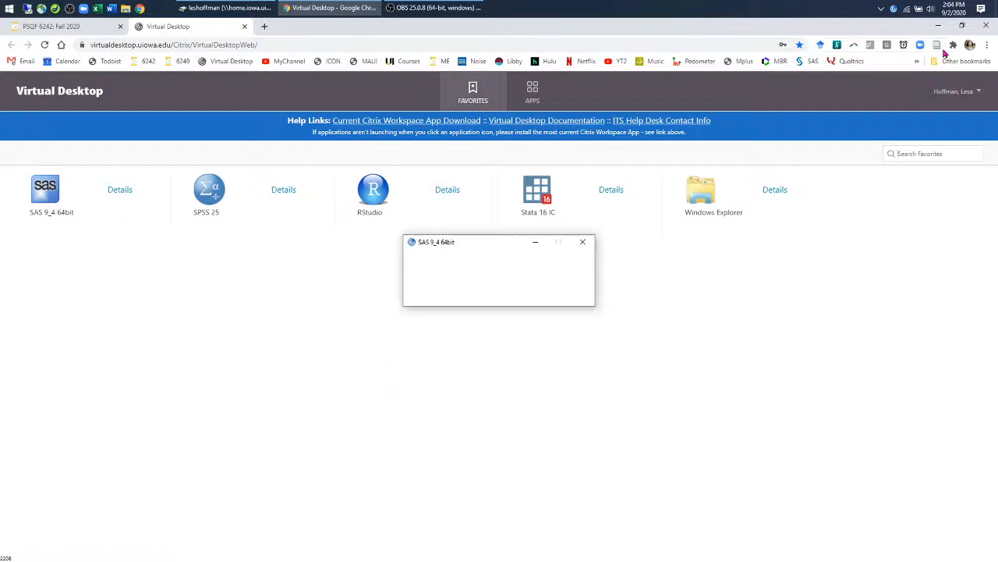
{"action": "left_click", "coordinate": [939, 26]}
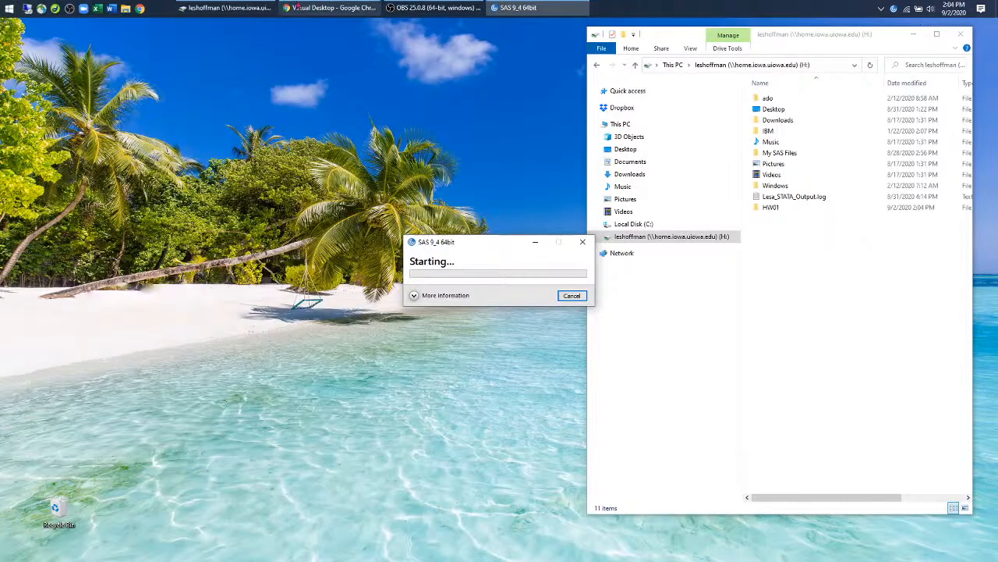
{"action": "left_click", "coordinate": [331, 8]}
{"action": "left_click", "coordinate": [70, 26]}
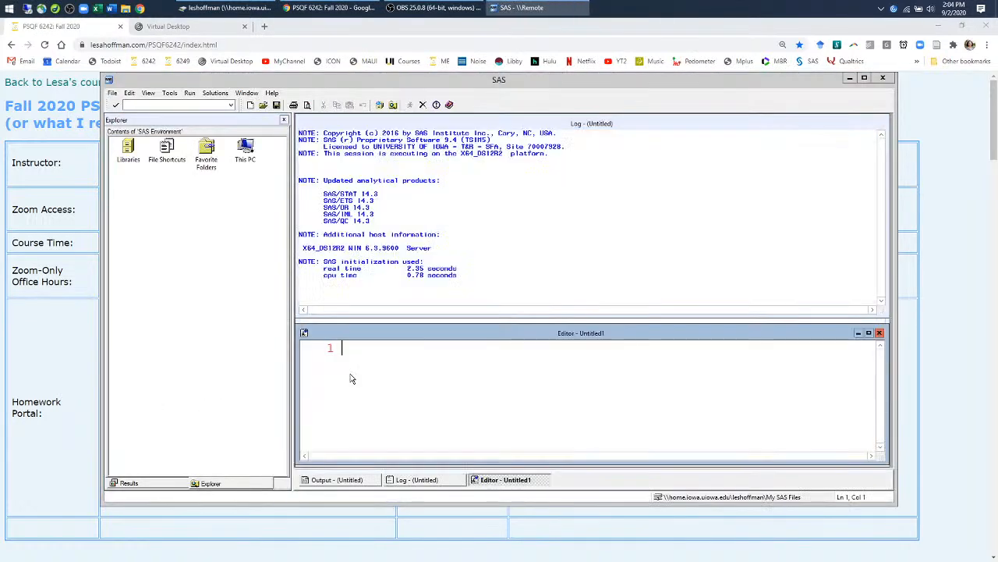
{"action": "left_click", "coordinate": [849, 78]}
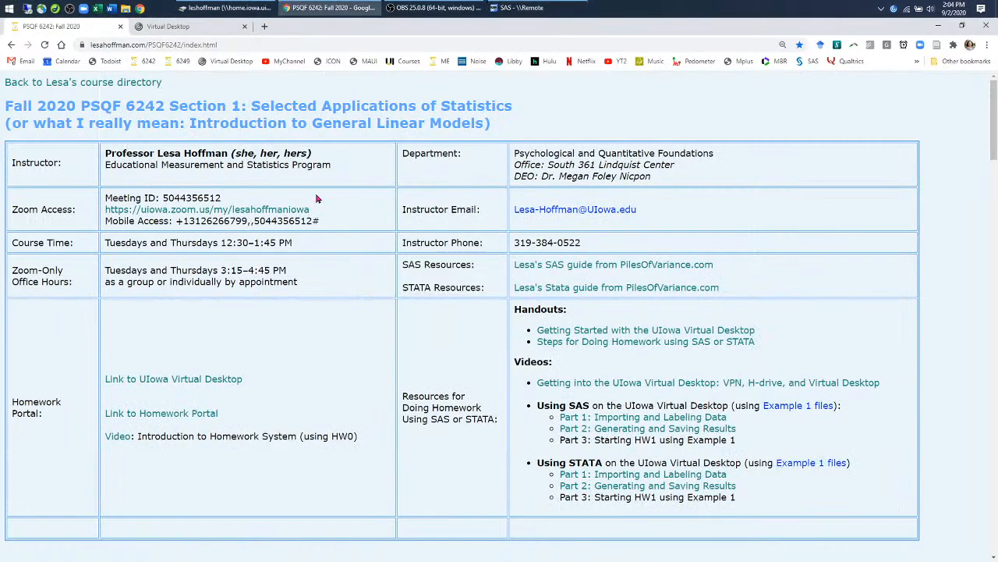
Open the Homework Portal from the course page and enlarge its sign-in page
{"action": "left_click", "coordinate": [164, 418]}
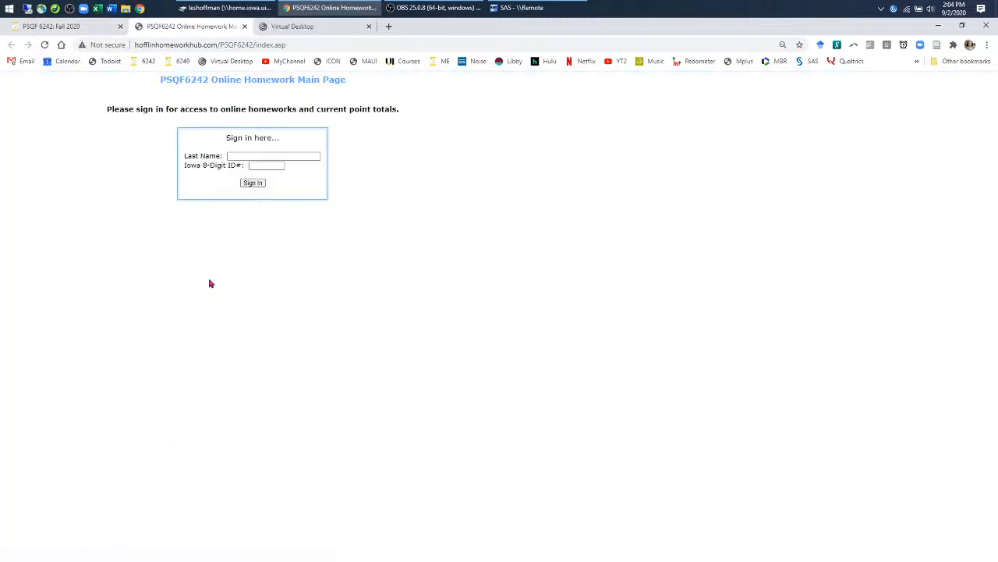
{"action": "scroll", "coordinate": [251, 329], "scroll_direction": "up", "scroll_amount": 2}
{"action": "scroll", "coordinate": [252, 329], "scroll_direction": "up", "scroll_amount": 1}
{"action": "left_click", "coordinate": [252, 329]}
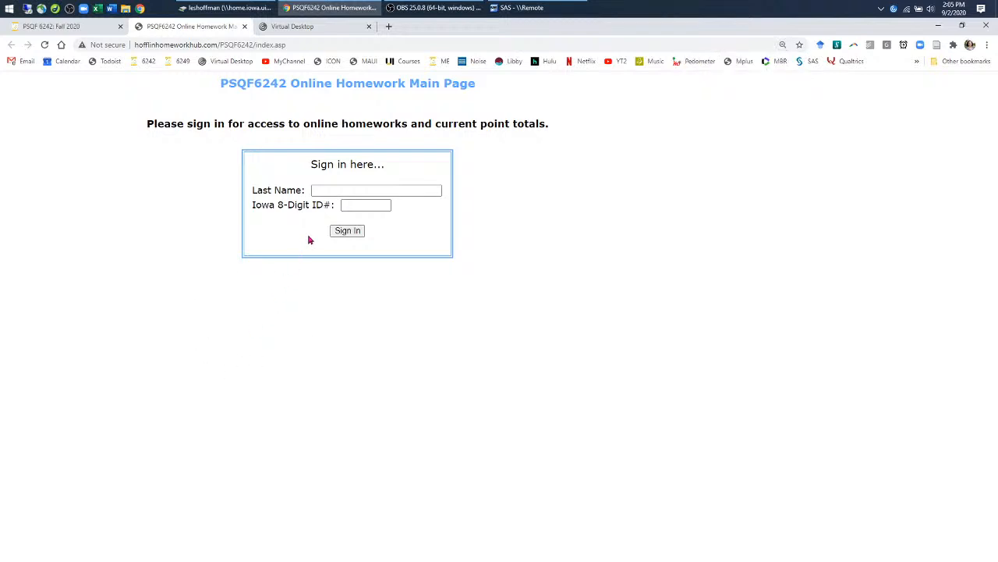
Sign in to the homework portal with the student's last name and 8-digit ID number
{"action": "left_click", "coordinate": [313, 192]}
{"action": "left_click", "coordinate": [314, 191]}
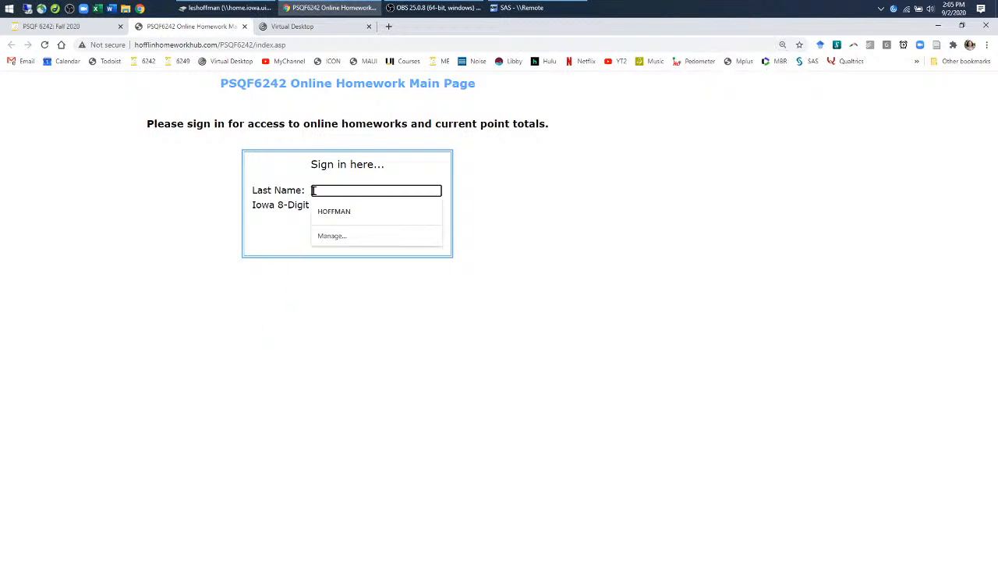
{"action": "type", "text": "one"}
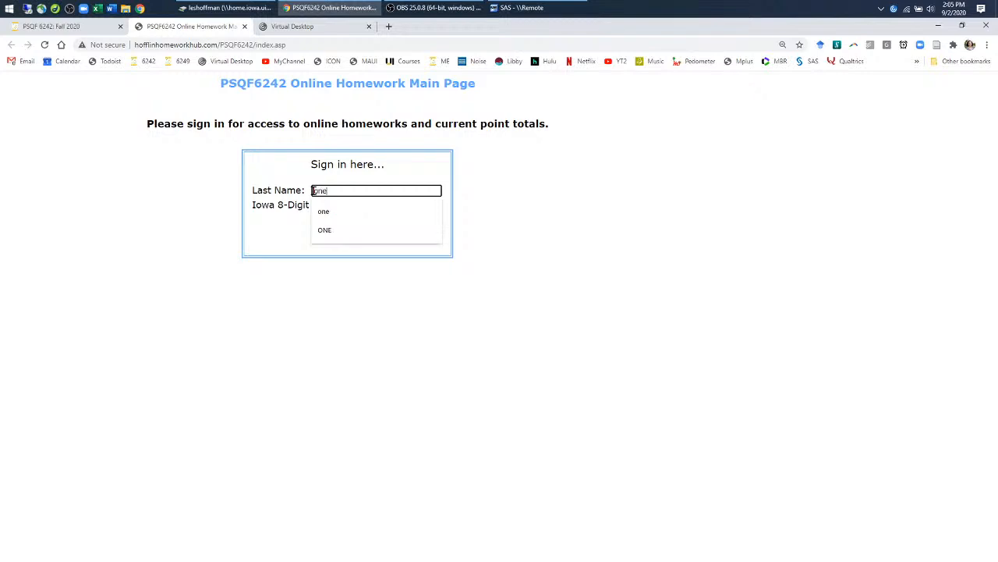
{"action": "key", "text": "Tab"}
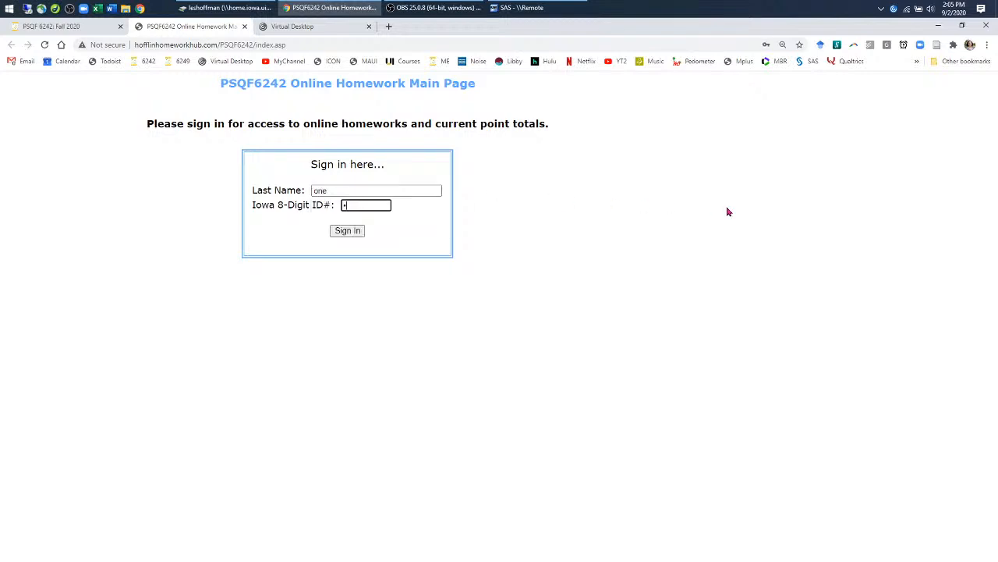
{"action": "type", "text": "••••••••"}
{"action": "left_click", "coordinate": [351, 231]}
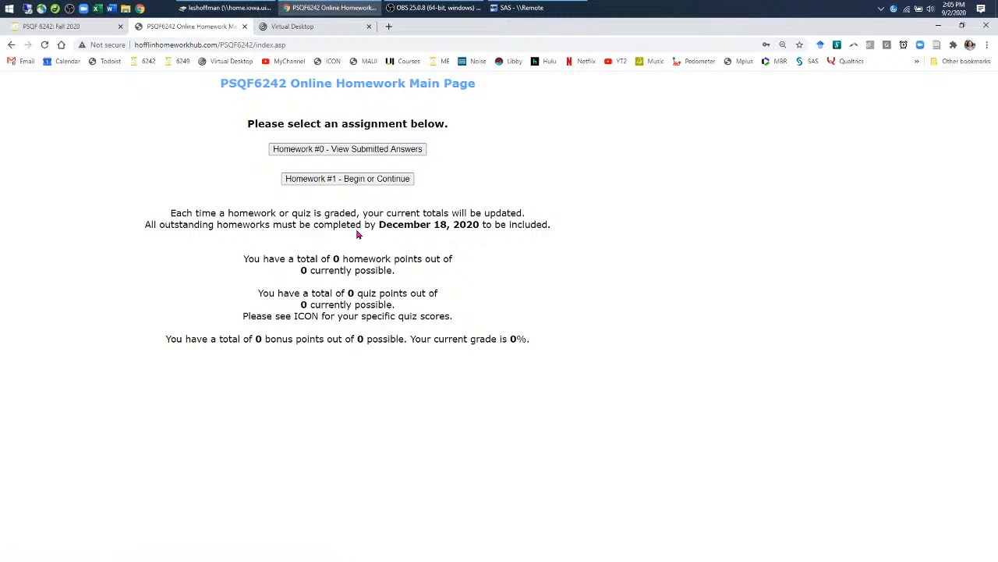
Begin Homework #1 and enlarge the assignment page for easier reading
{"action": "left_click", "coordinate": [589, 186]}
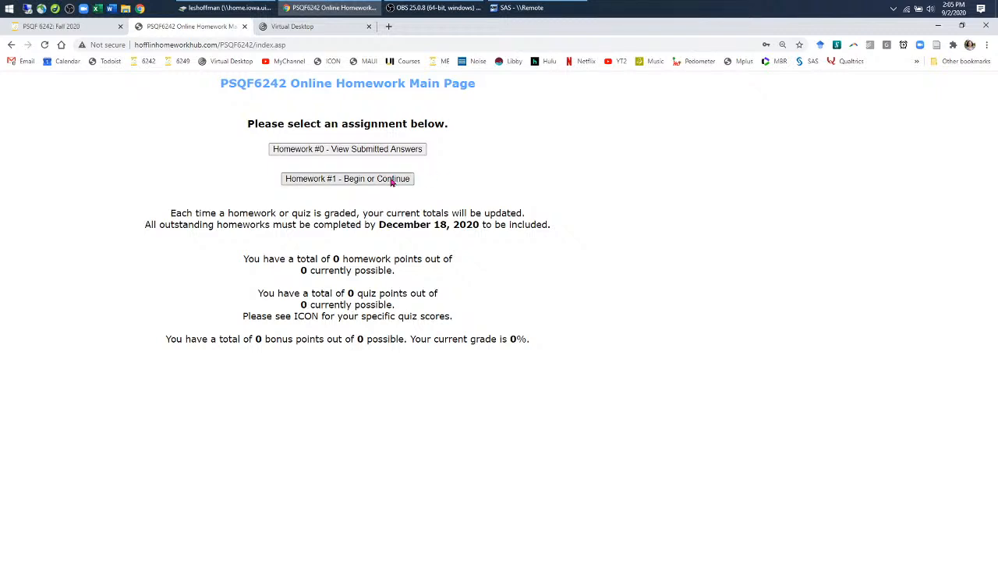
{"action": "left_click", "coordinate": [348, 181]}
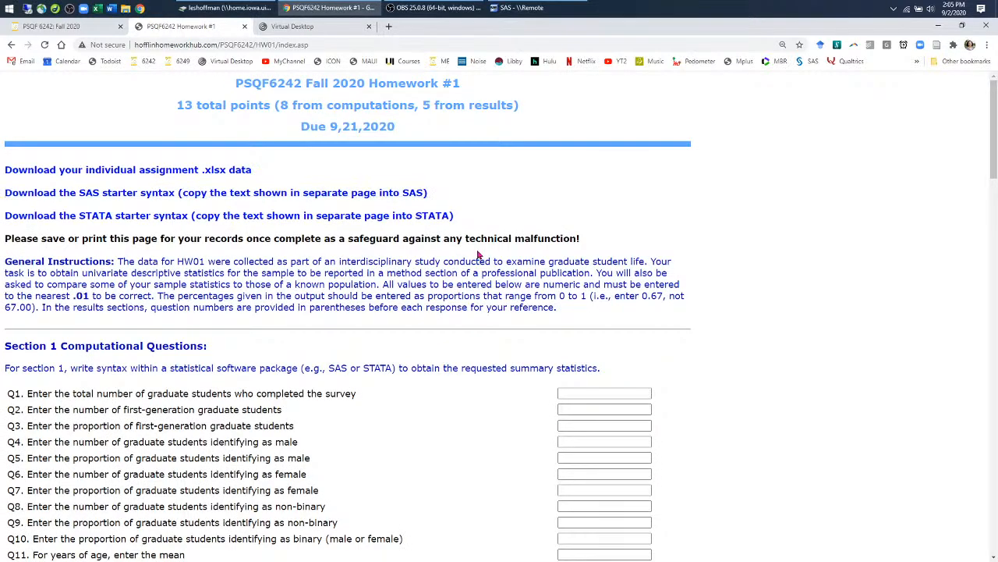
{"action": "key", "text": "ctrl+plus"}
{"action": "key", "text": "ctrl+plus"}
{"action": "key", "text": "ctrl+plus"}
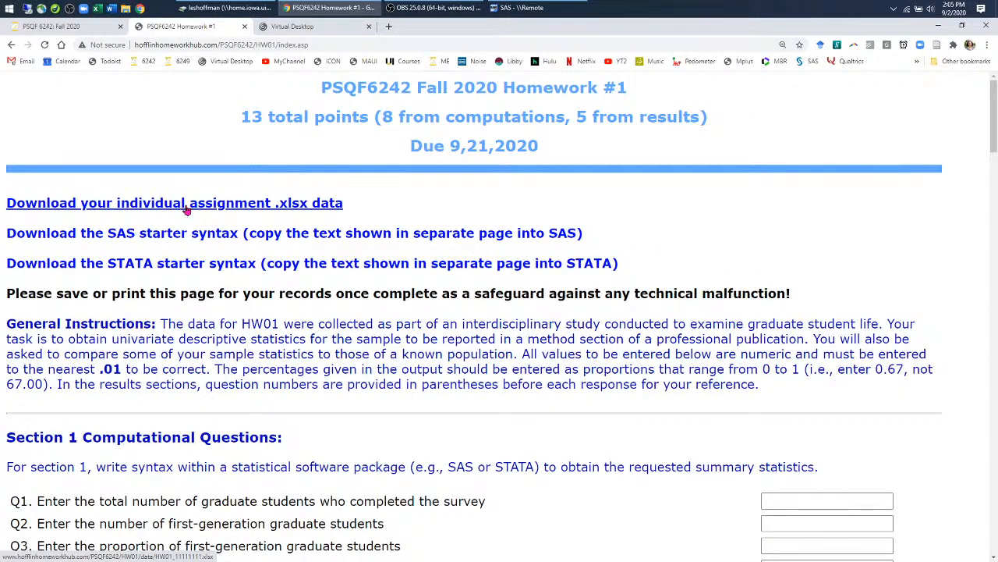
Download the individual assignment .xlsx data into the HW01 folder on the H: home drive
{"action": "left_click", "coordinate": [186, 204]}
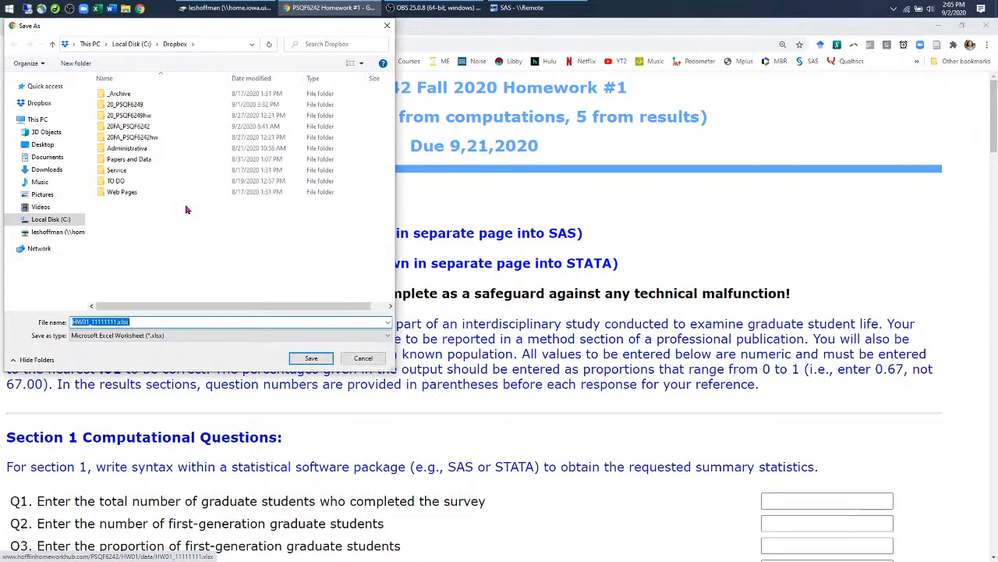
{"action": "left_click", "coordinate": [55, 234]}
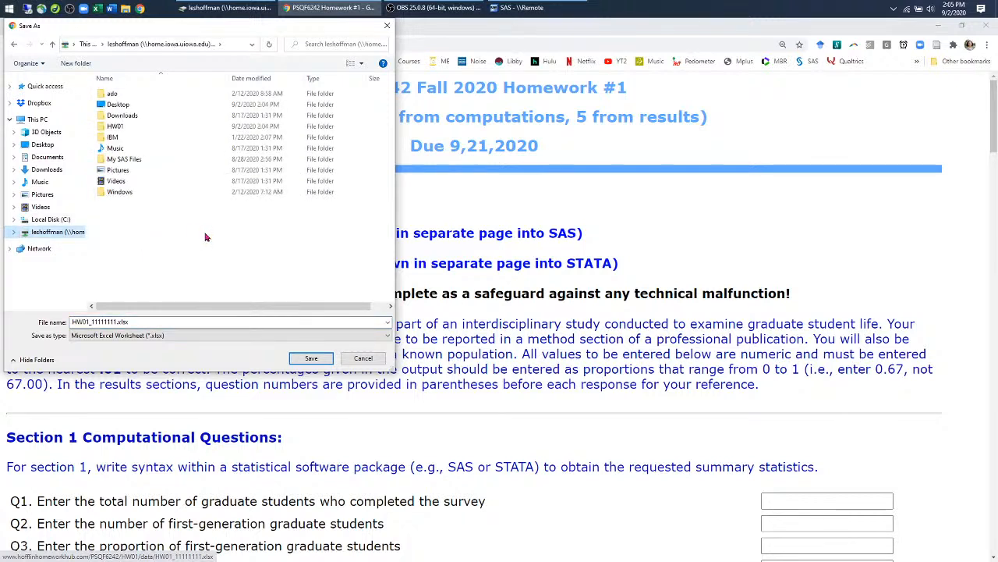
{"action": "double_click", "coordinate": [116, 126]}
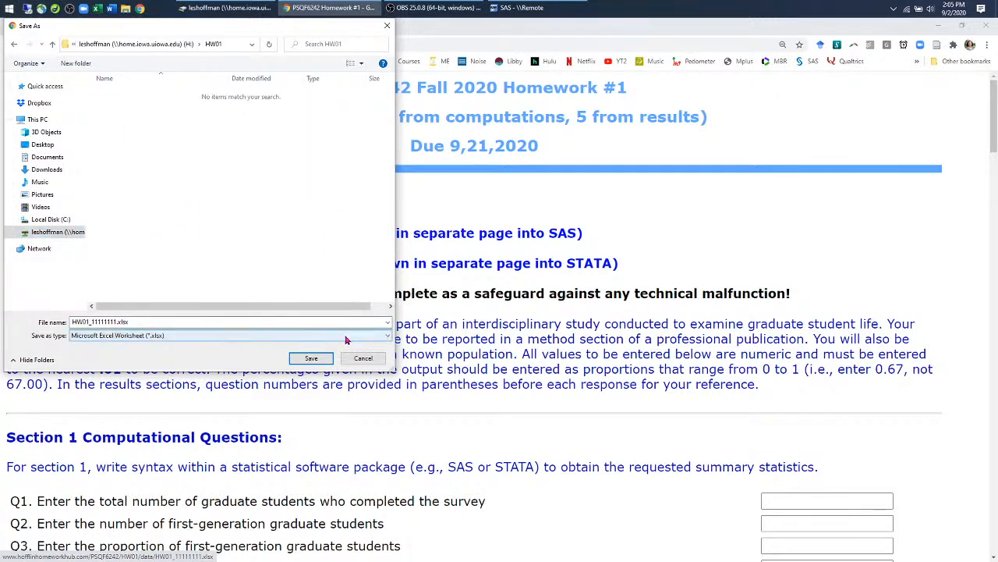
{"action": "left_click", "coordinate": [310, 360]}
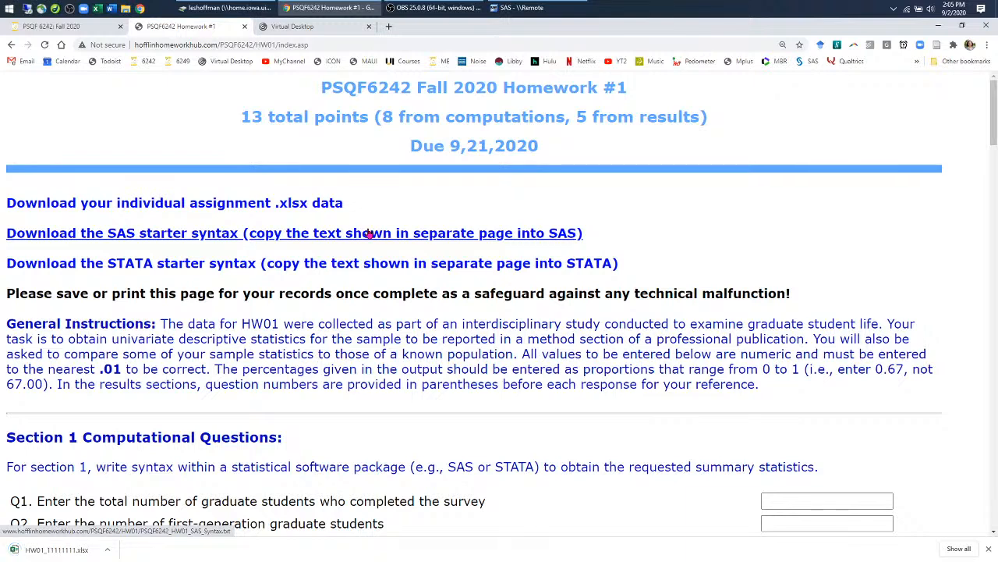
Copy the full SAS starter syntax from the homework page into the SAS editor, enlarging the editor and the SAS window to full size
{"action": "left_click", "coordinate": [370, 234]}
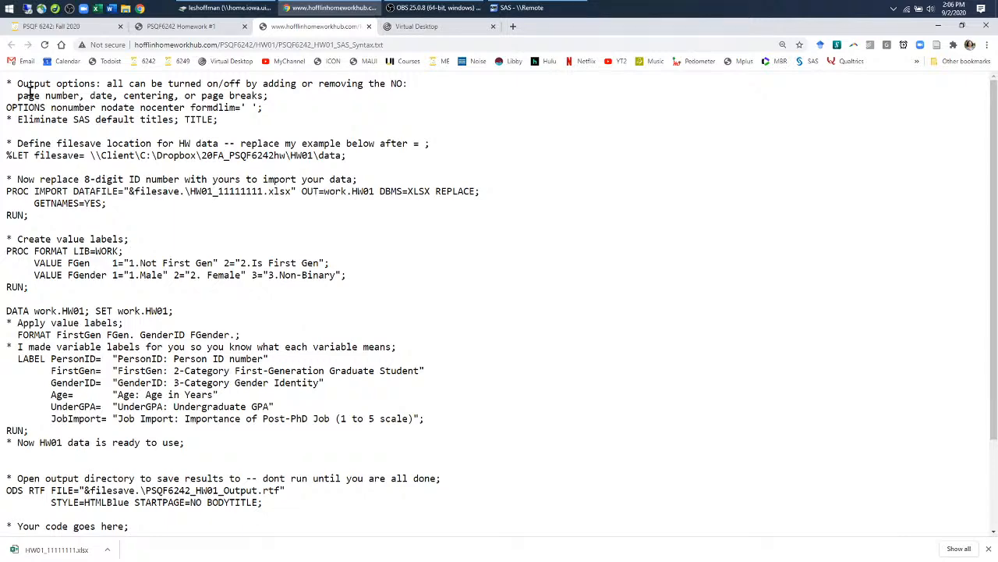
{"action": "key", "text": "ctrl+a"}
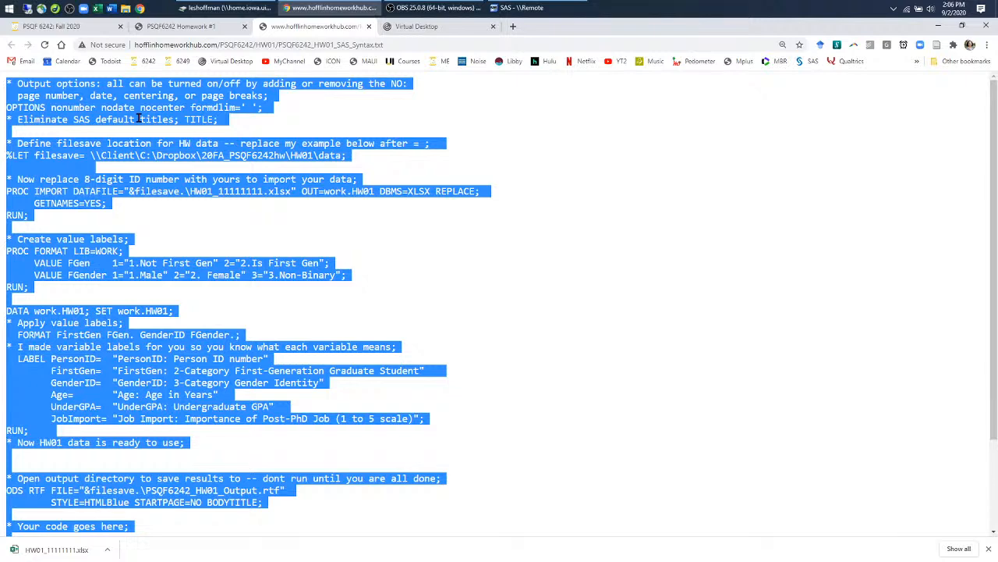
{"action": "left_click", "coordinate": [521, 8]}
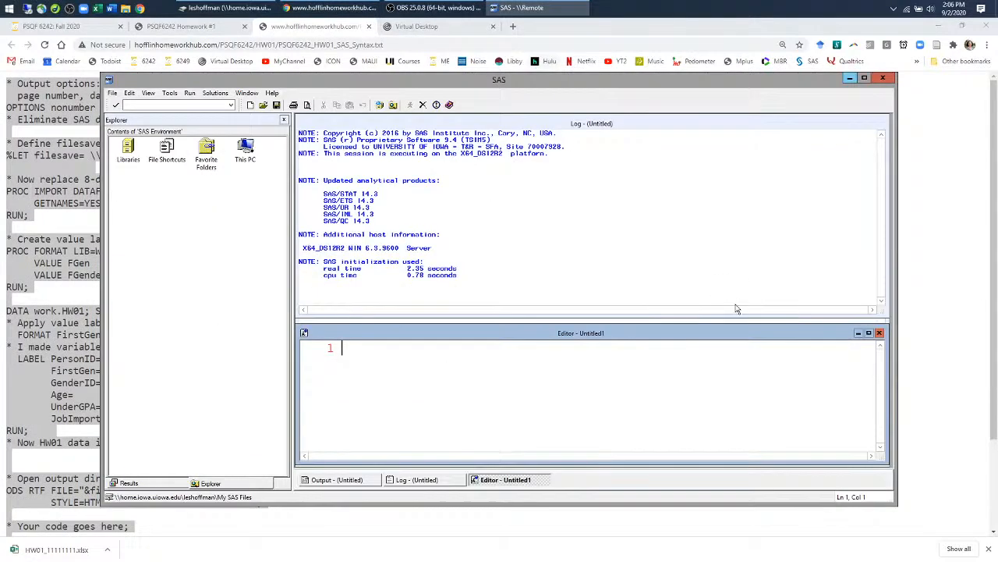
{"action": "double_click", "coordinate": [665, 332]}
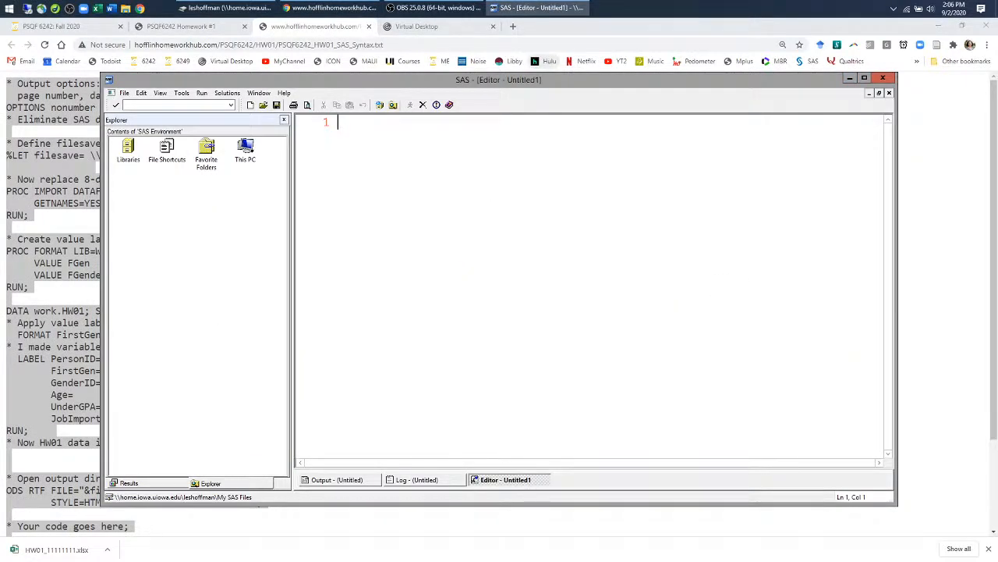
{"action": "key", "text": "ctrl+v"}
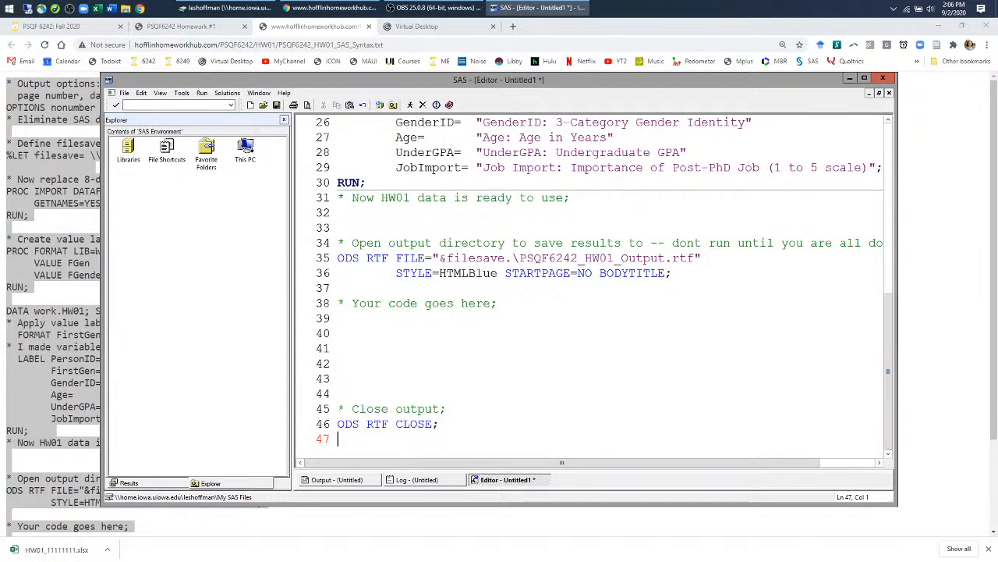
{"action": "left_click", "coordinate": [864, 78]}
{"action": "scroll", "coordinate": [600, 289], "scroll_direction": "up", "scroll_amount": 9}
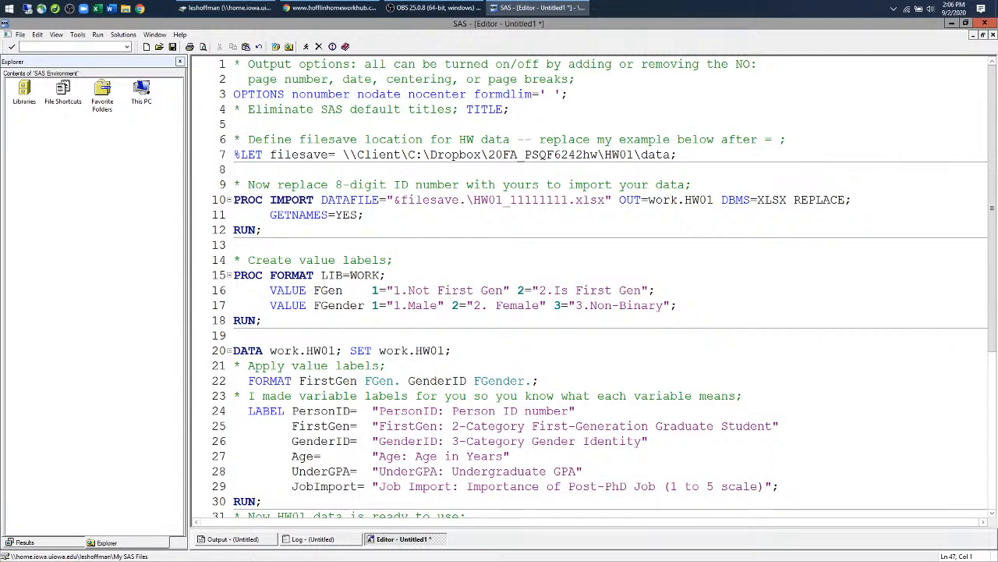
Save the SAS syntax as HW01_Syntax in the HW01 folder on the H: home drive
{"action": "left_click", "coordinate": [20, 34]}
{"action": "left_click", "coordinate": [39, 121]}
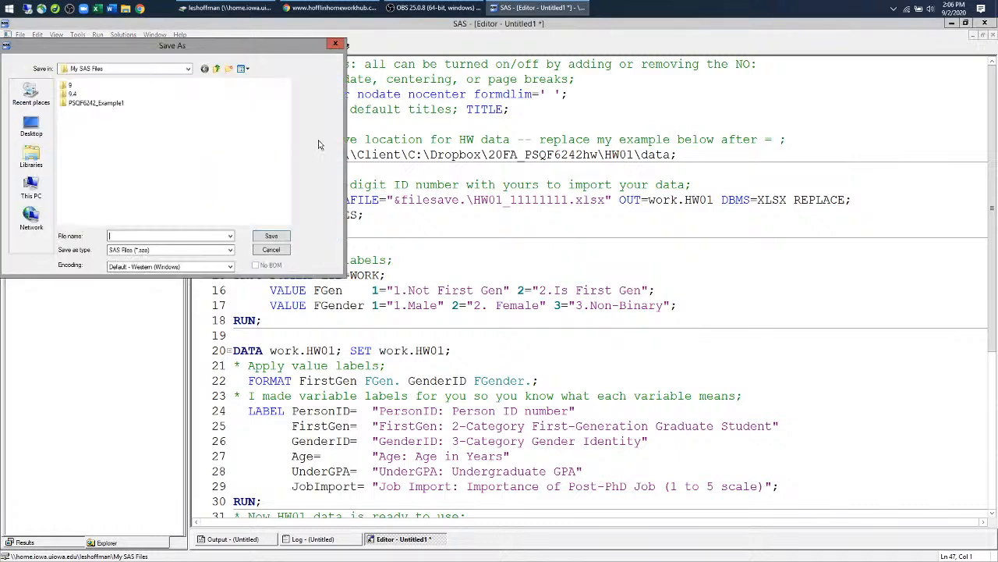
{"action": "left_click", "coordinate": [189, 71]}
{"action": "left_click", "coordinate": [189, 71]}
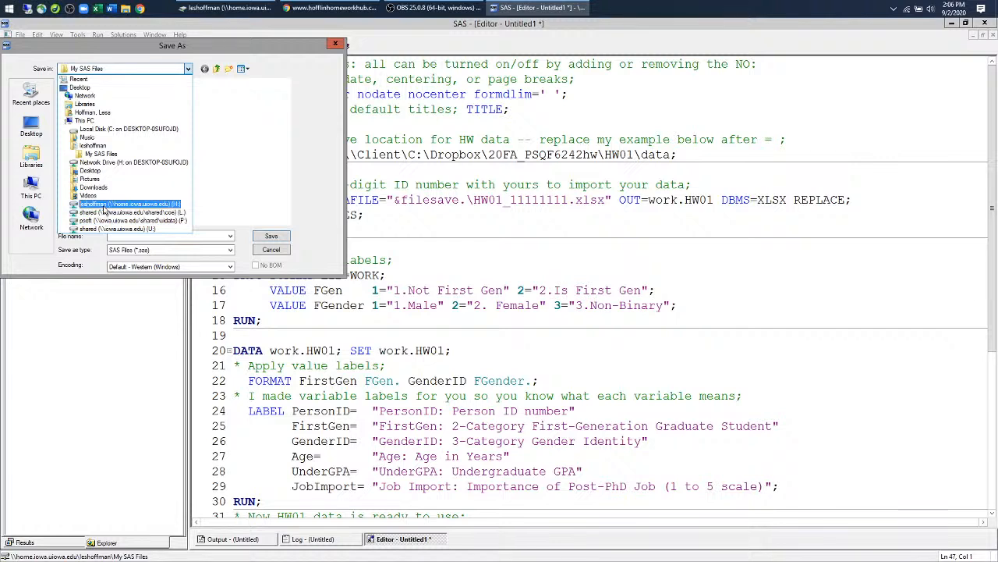
{"action": "left_click", "coordinate": [102, 205]}
{"action": "double_click", "coordinate": [76, 111]}
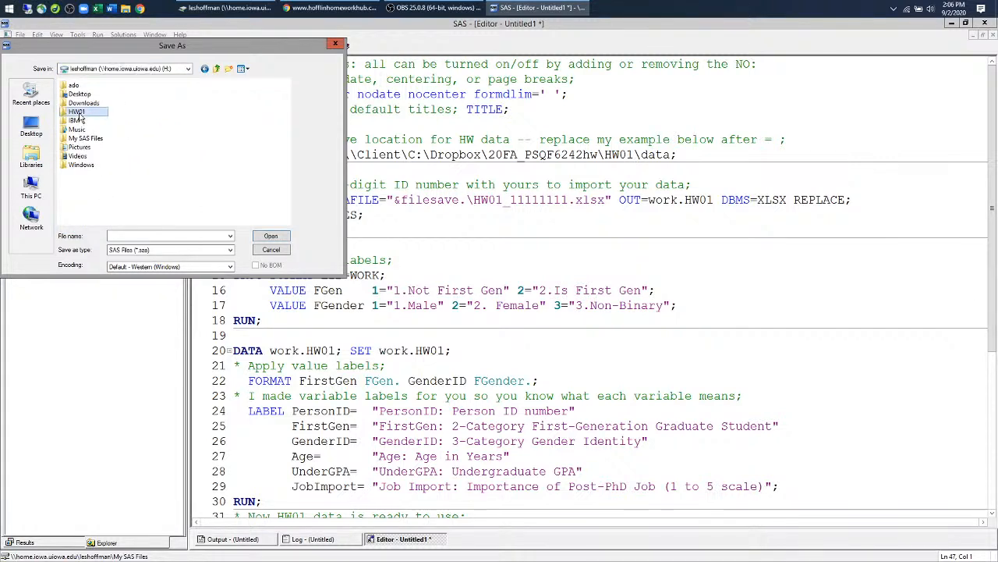
{"action": "left_click", "coordinate": [139, 236]}
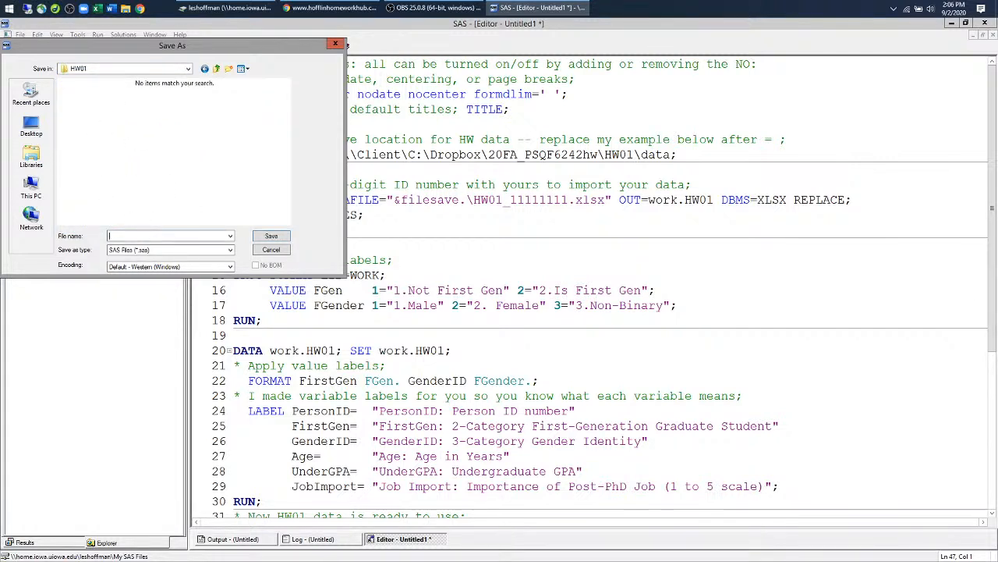
{"action": "type", "text": "HW"}
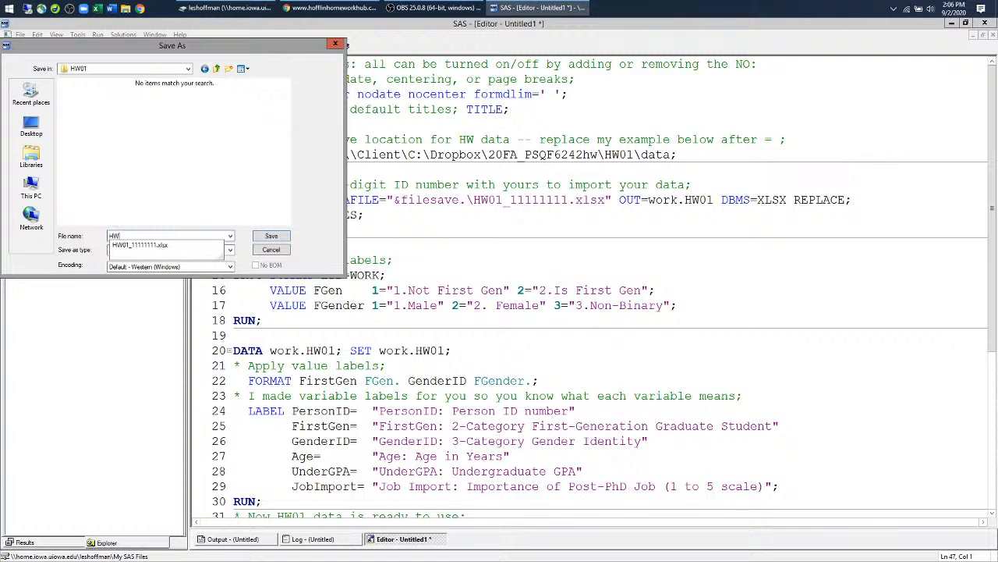
{"action": "type", "text": "01_Syn"}
{"action": "type", "text": "tax"}
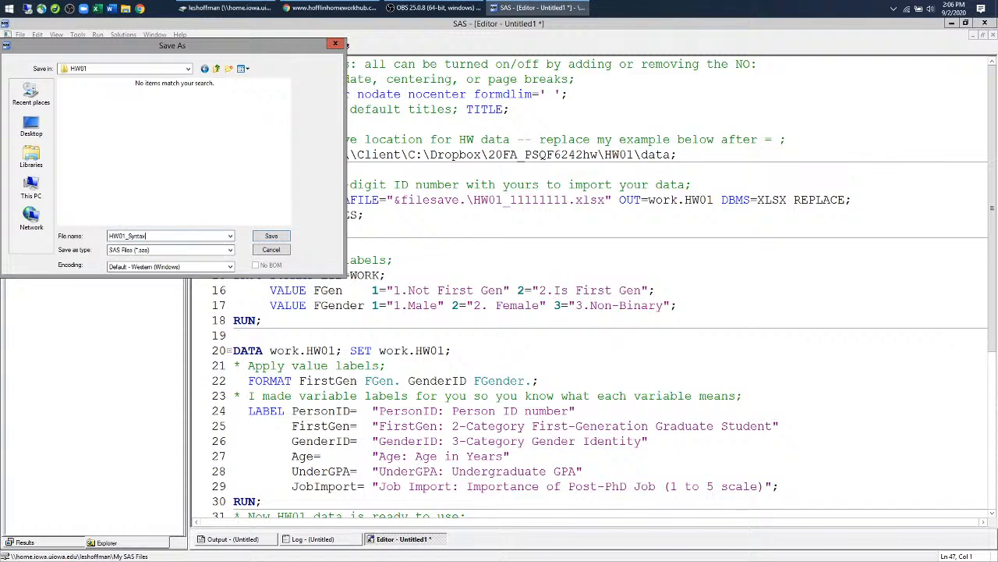
{"action": "key", "text": "Return"}
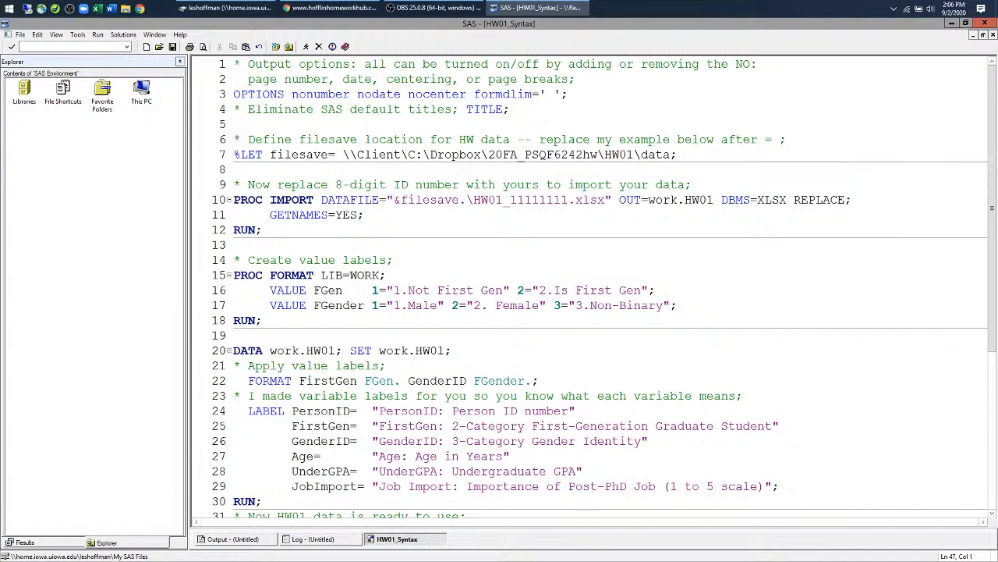
{"action": "left_click_drag", "start_coordinate": [343, 155], "coordinate": [657, 154]}
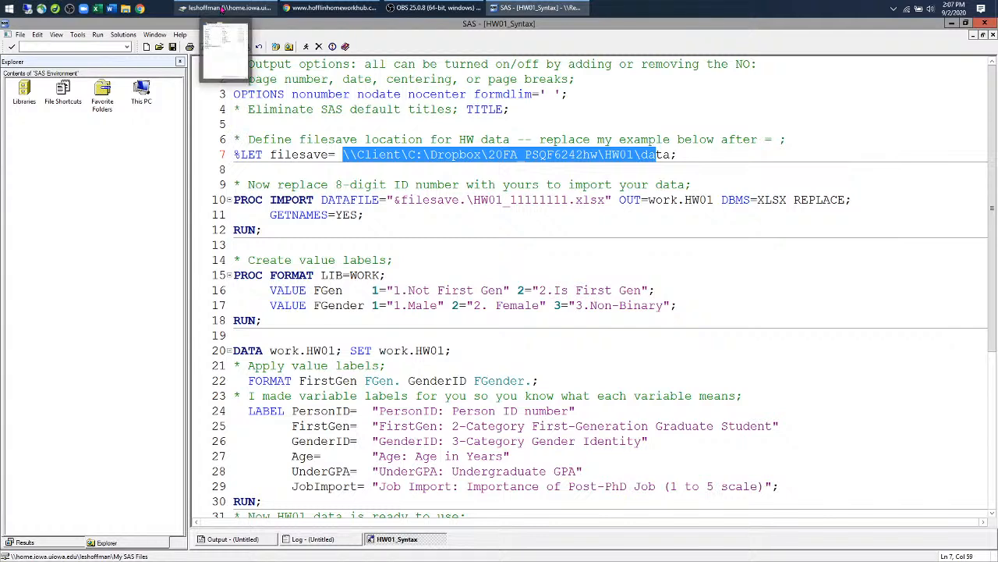
{"action": "left_click", "coordinate": [240, 45]}
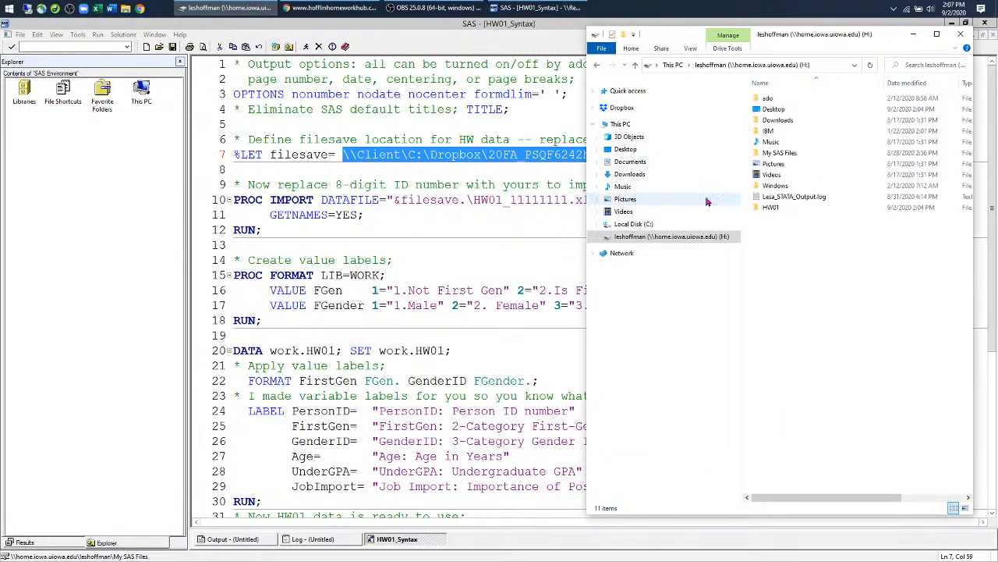
{"action": "left_click", "coordinate": [910, 36]}
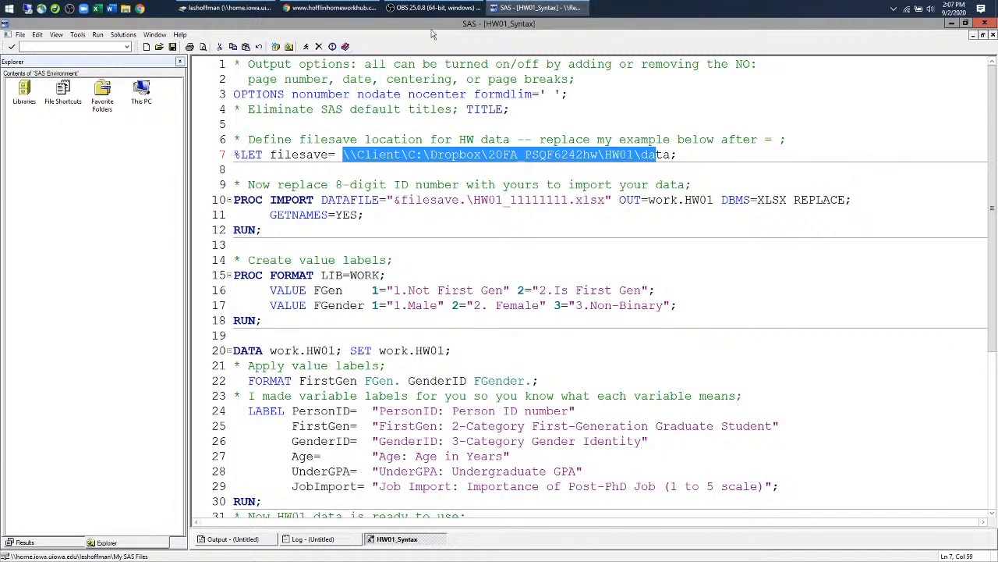
Launch Windows Explorer from the Virtual Desktop page, open the HW01 folder on the H: drive, and copy its folder path
{"action": "left_click", "coordinate": [351, 8]}
{"action": "left_click", "coordinate": [422, 26]}
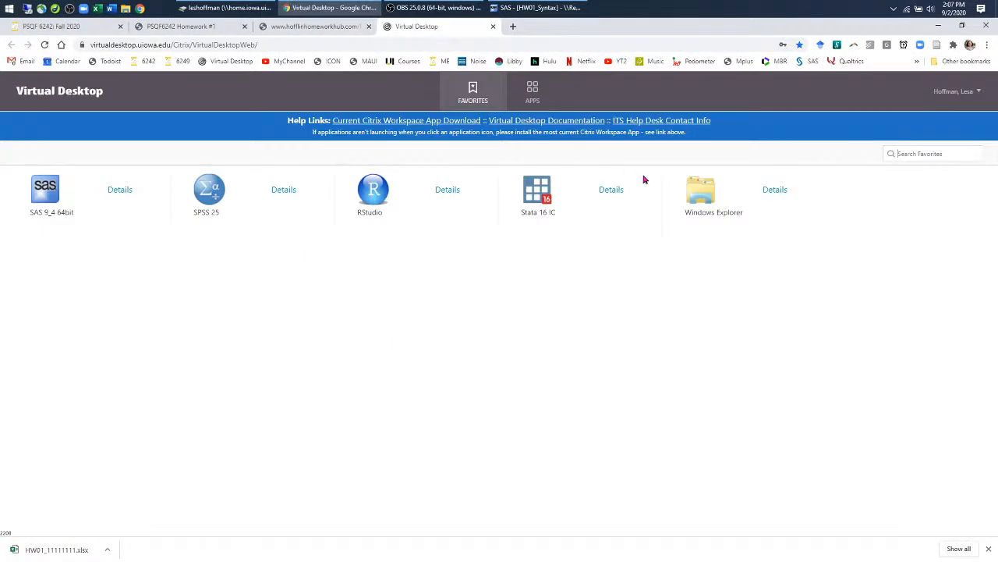
{"action": "left_click", "coordinate": [700, 190]}
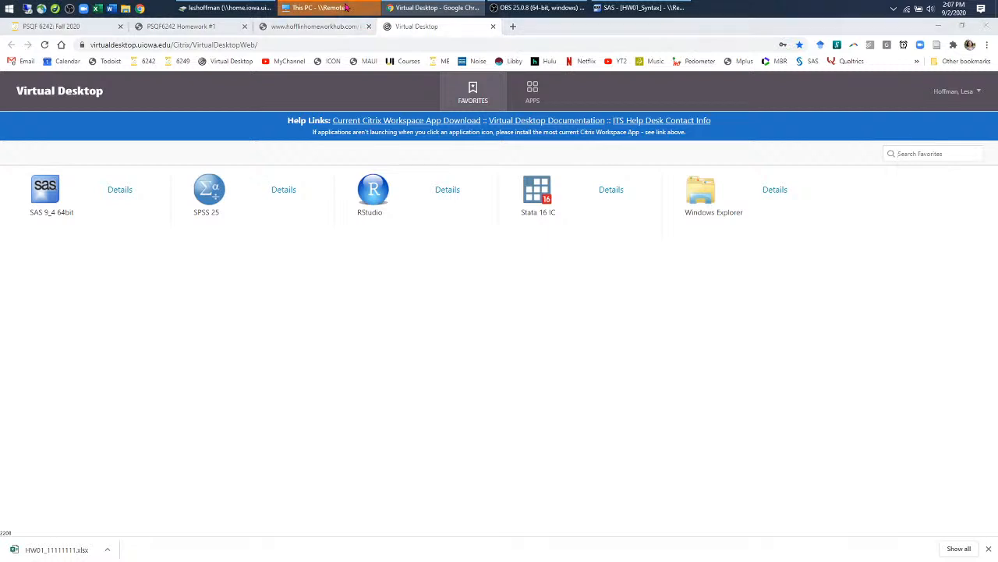
{"action": "left_click", "coordinate": [348, 7]}
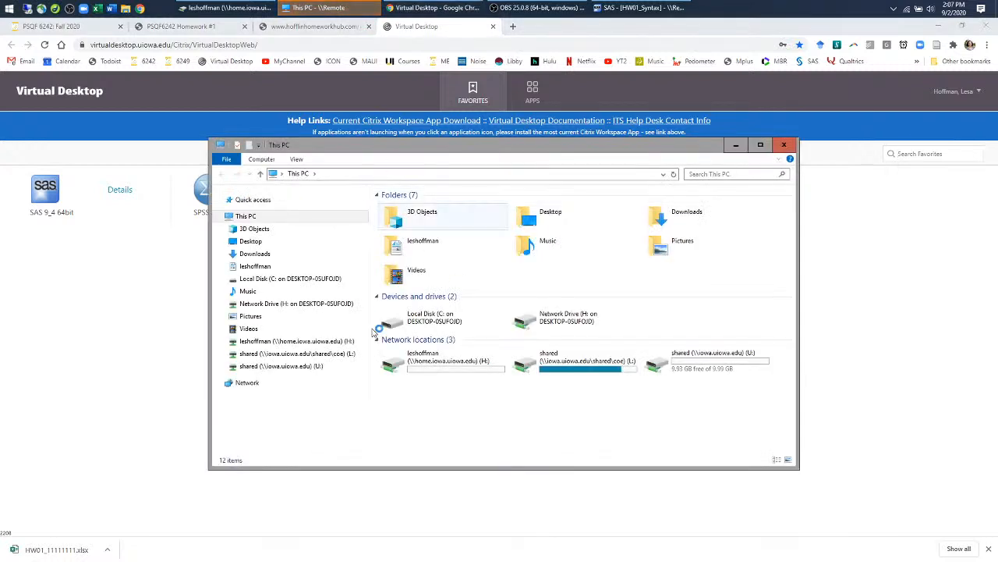
{"action": "left_click", "coordinate": [446, 357]}
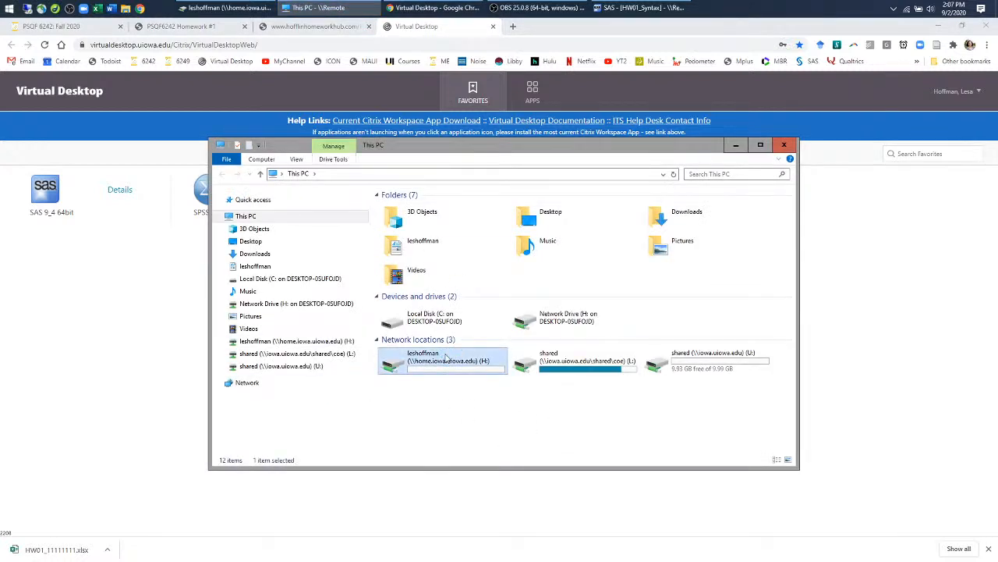
{"action": "double_click", "coordinate": [446, 357]}
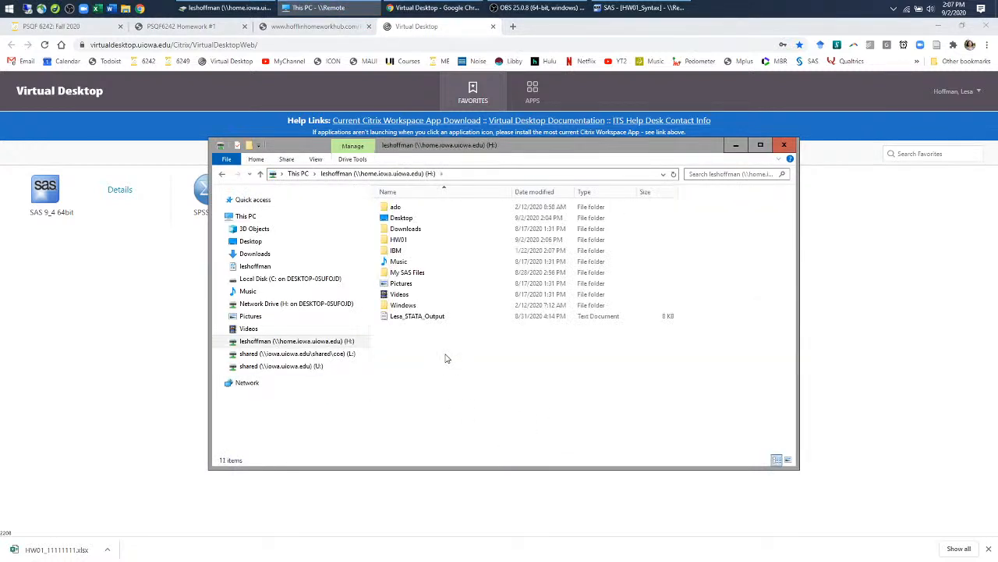
{"action": "double_click", "coordinate": [401, 242]}
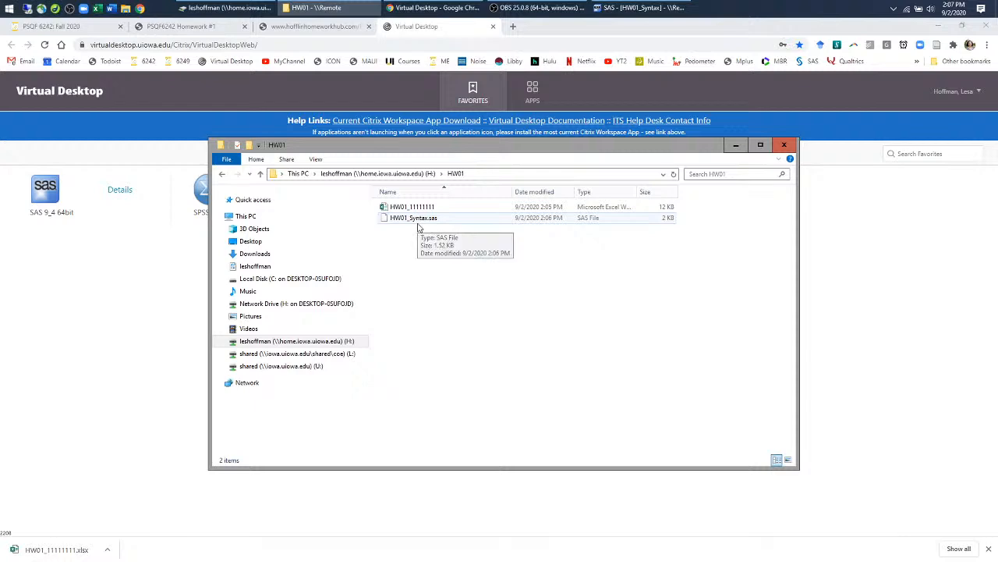
{"action": "left_click", "coordinate": [507, 174]}
{"action": "key", "text": "ctrl+c"}
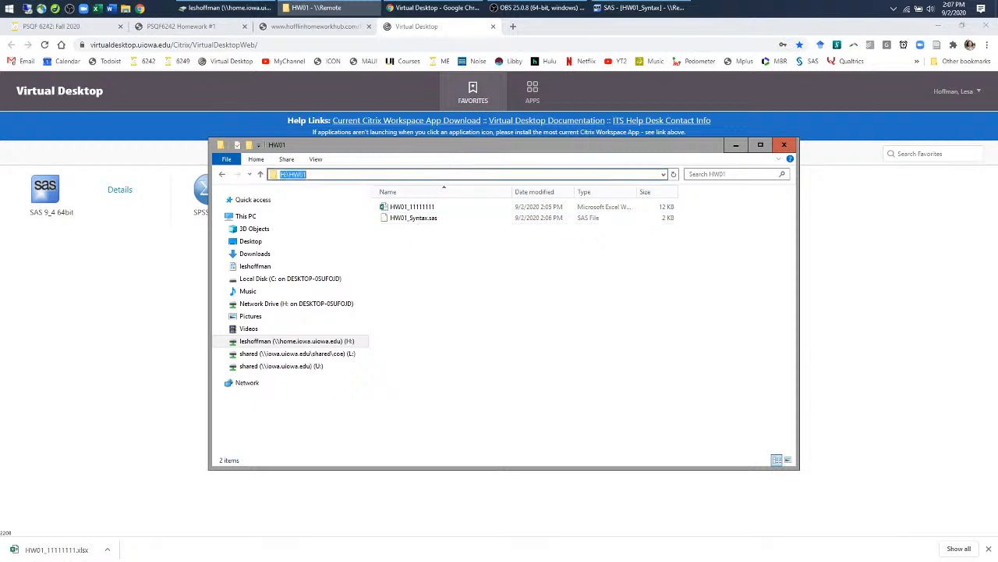
Switch back to SAS and replace the example filesave path in the %LET statement with H:\HW01
{"action": "left_click", "coordinate": [608, 13]}
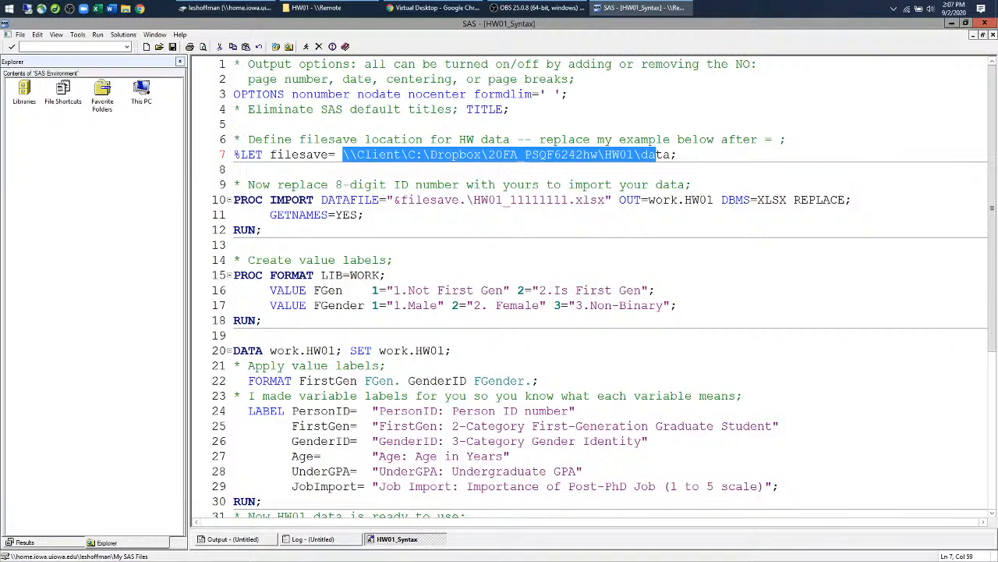
{"action": "left_click", "coordinate": [346, 154]}
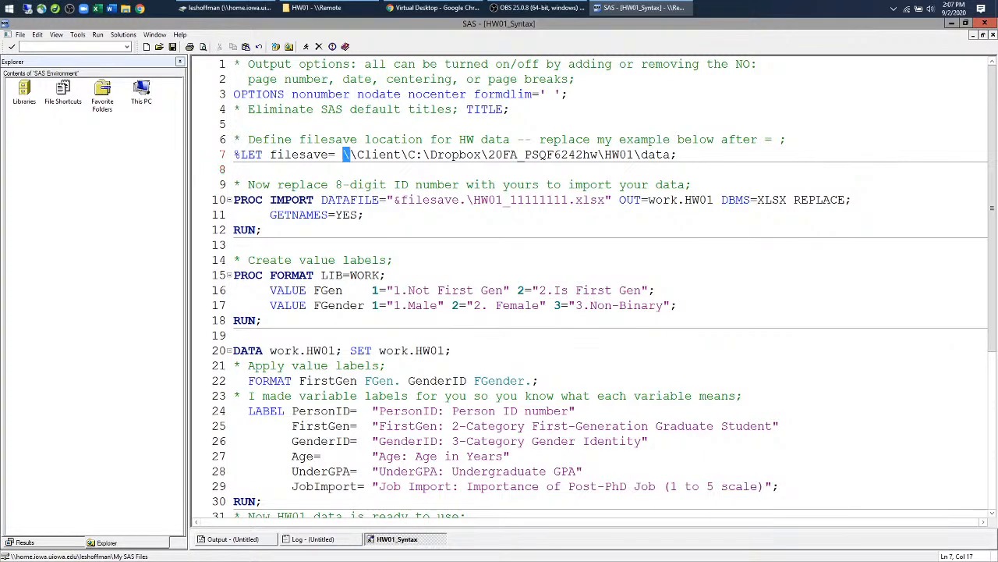
{"action": "left_click_drag", "start_coordinate": [344, 155], "coordinate": [671, 155]}
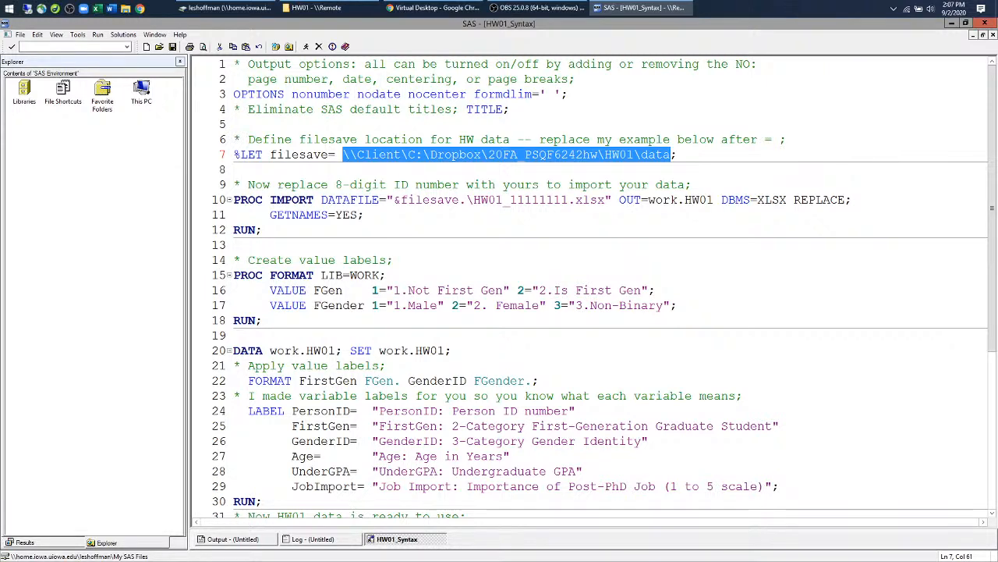
{"action": "key", "text": "ctrl+v"}
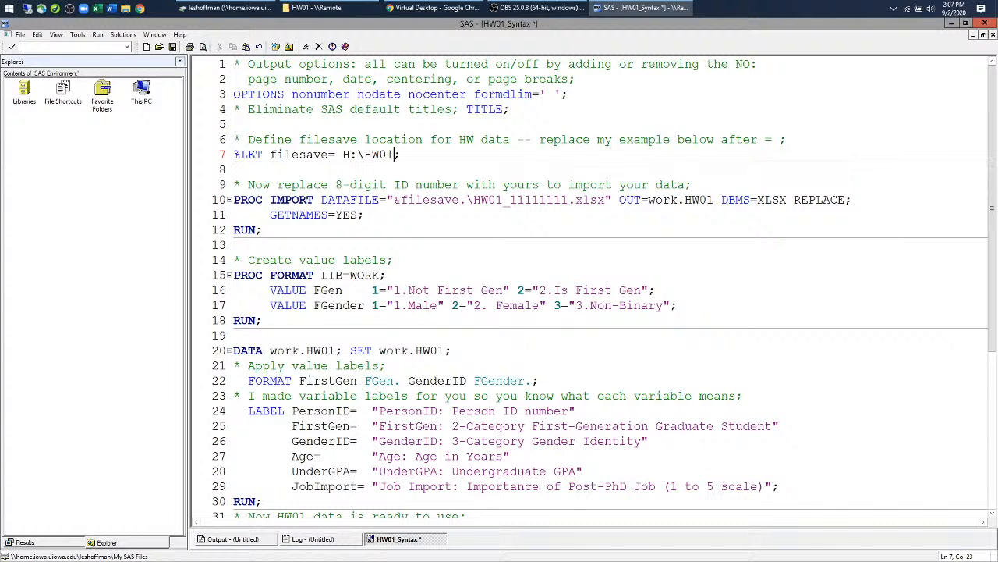
{"action": "left_click_drag", "start_coordinate": [510, 200], "coordinate": [569, 199]}
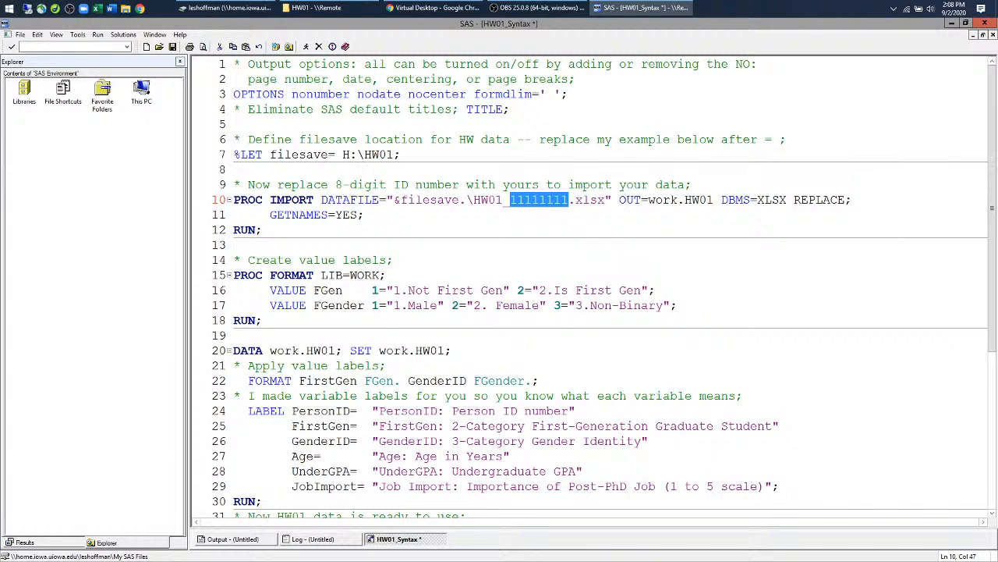
{"action": "left_click_drag", "start_coordinate": [342, 155], "coordinate": [395, 154]}
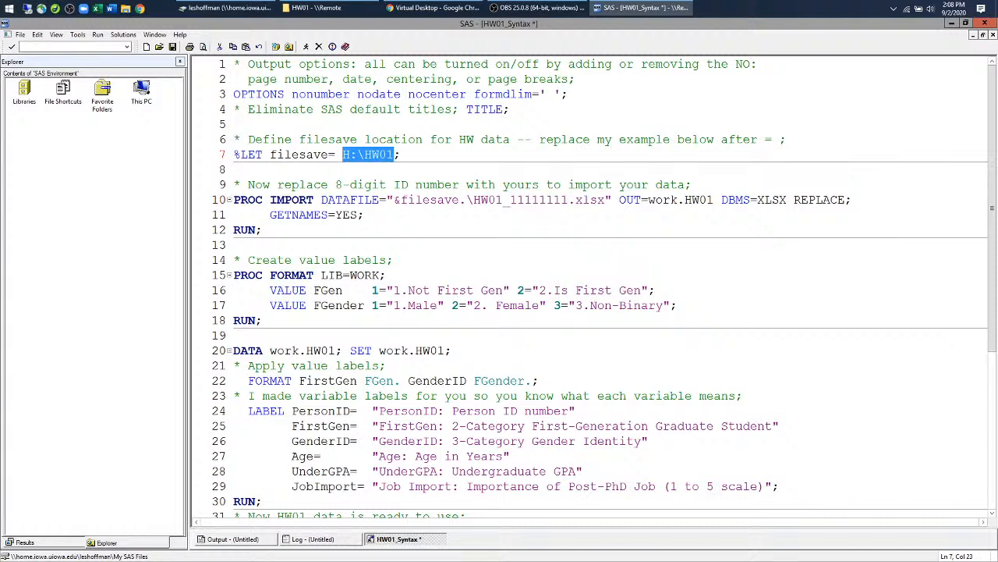
{"action": "left_click_drag", "start_coordinate": [510, 200], "coordinate": [569, 200]}
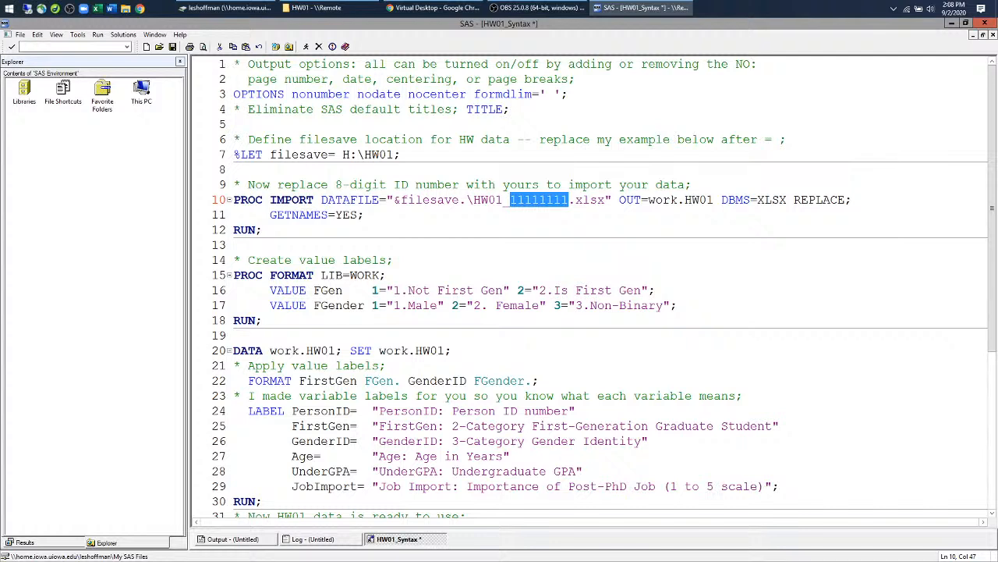
Run only lines 1 to 12, from the output options through PROC IMPORT, and open the log
{"action": "left_click_drag", "start_coordinate": [234, 64], "coordinate": [262, 230]}
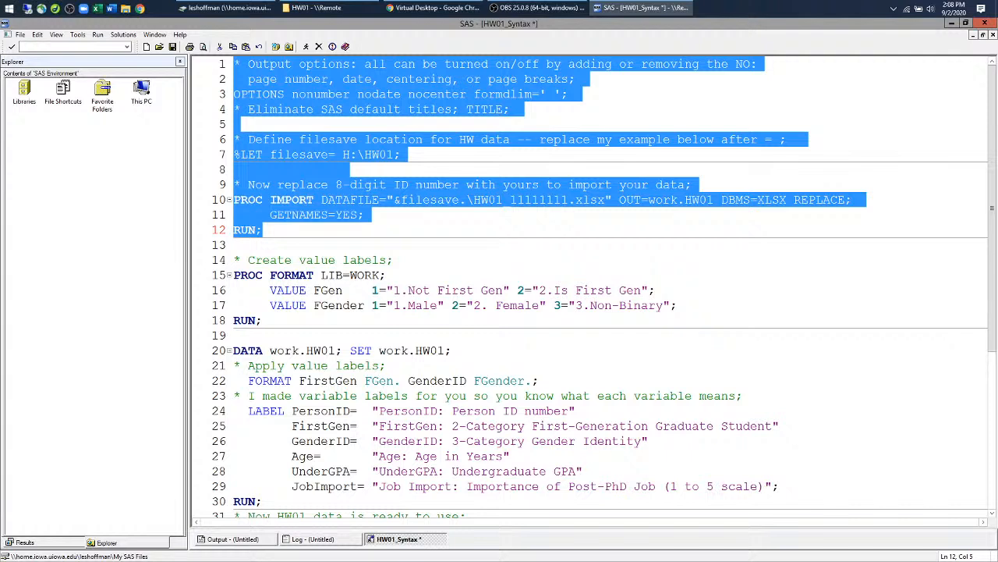
{"action": "left_click", "coordinate": [305, 47]}
{"action": "left_click", "coordinate": [315, 540]}
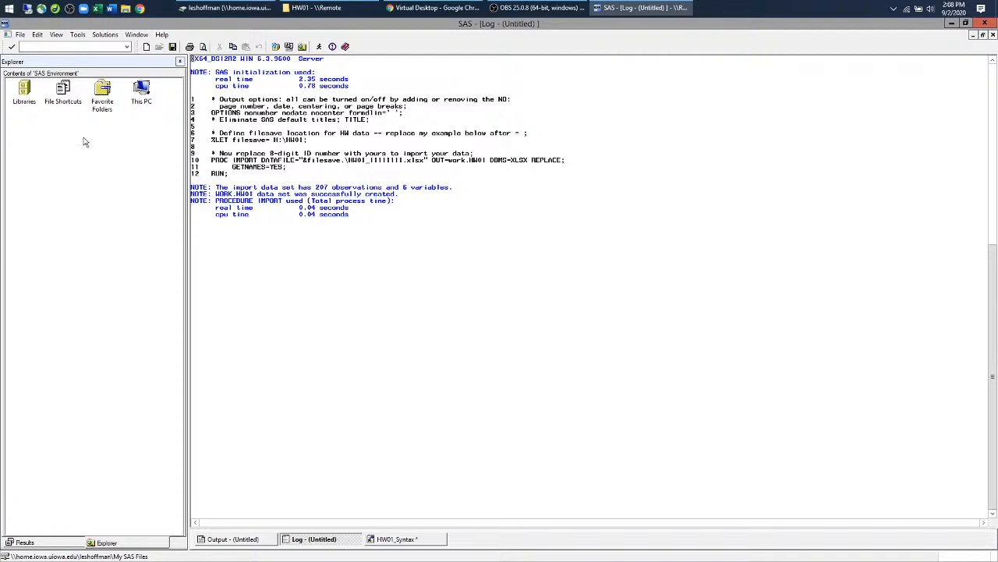
View the imported Hw01 data set in the Work library, then close its table
{"action": "left_click", "coordinate": [24, 97]}
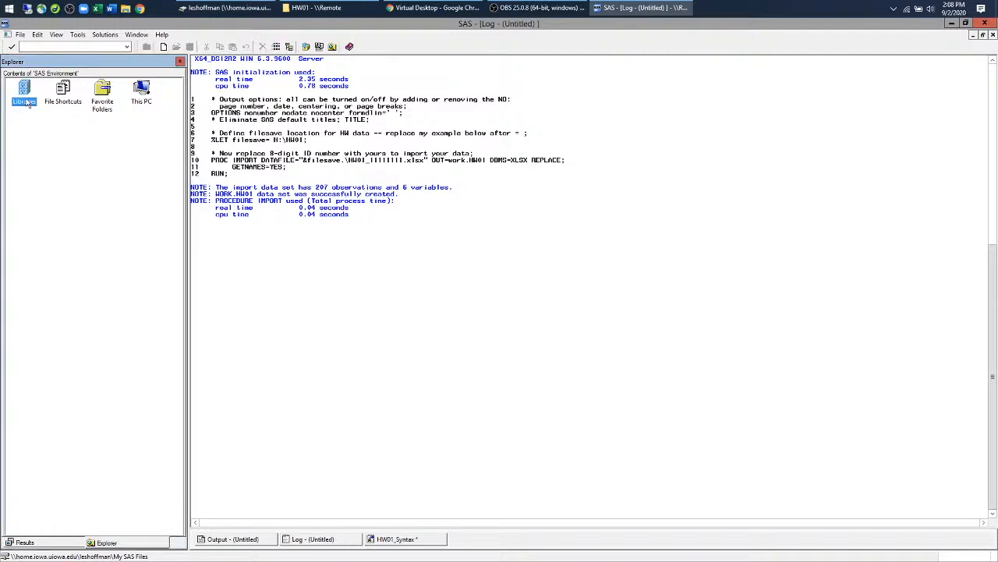
{"action": "double_click", "coordinate": [25, 93]}
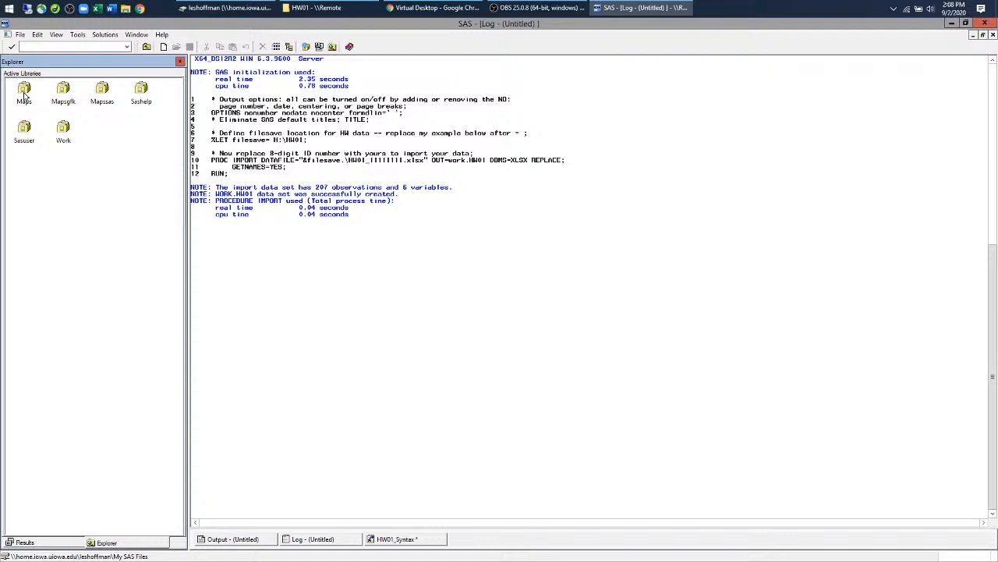
{"action": "left_click", "coordinate": [62, 133]}
{"action": "double_click", "coordinate": [66, 134]}
{"action": "double_click", "coordinate": [24, 91]}
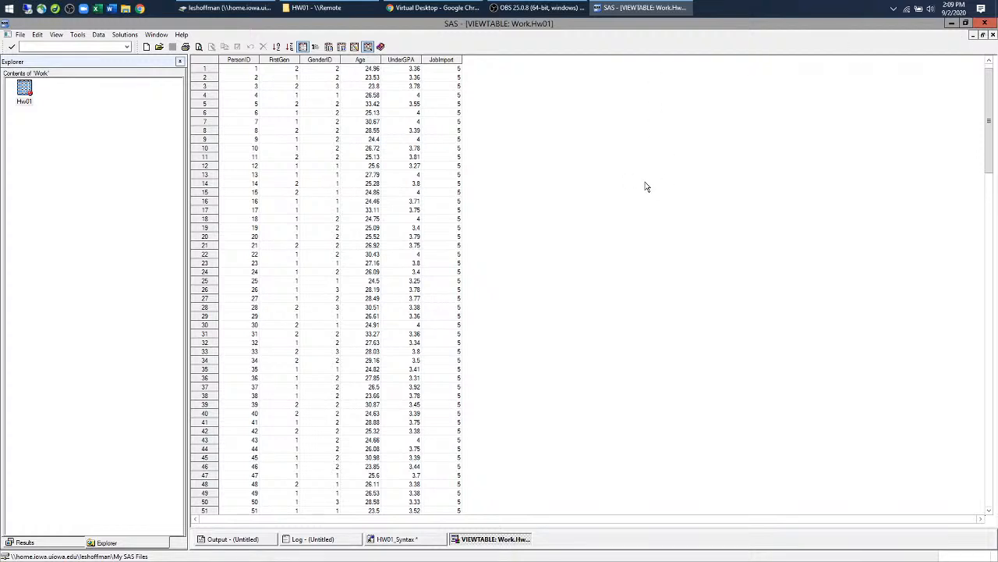
{"action": "right_click", "coordinate": [490, 541]}
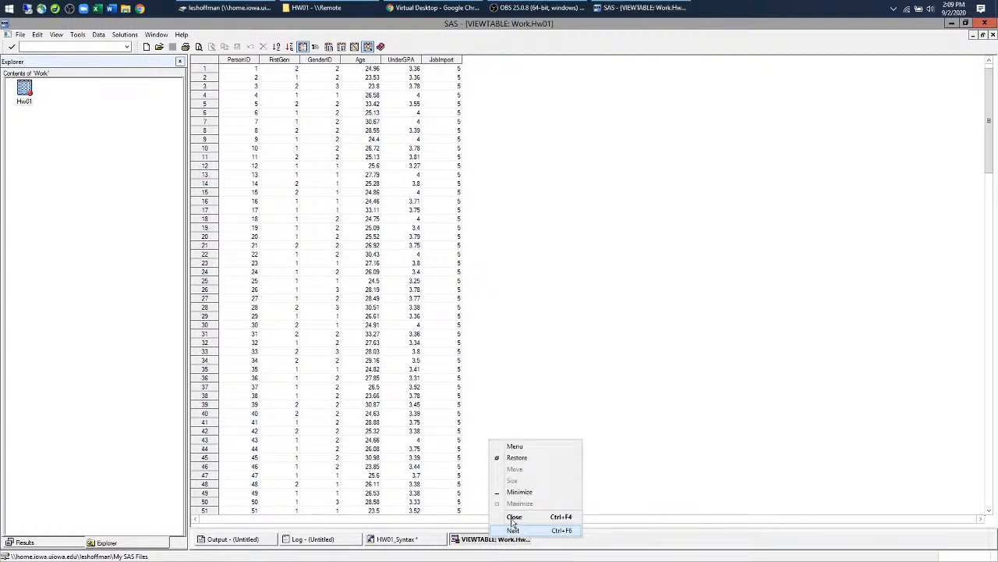
{"action": "left_click", "coordinate": [515, 517]}
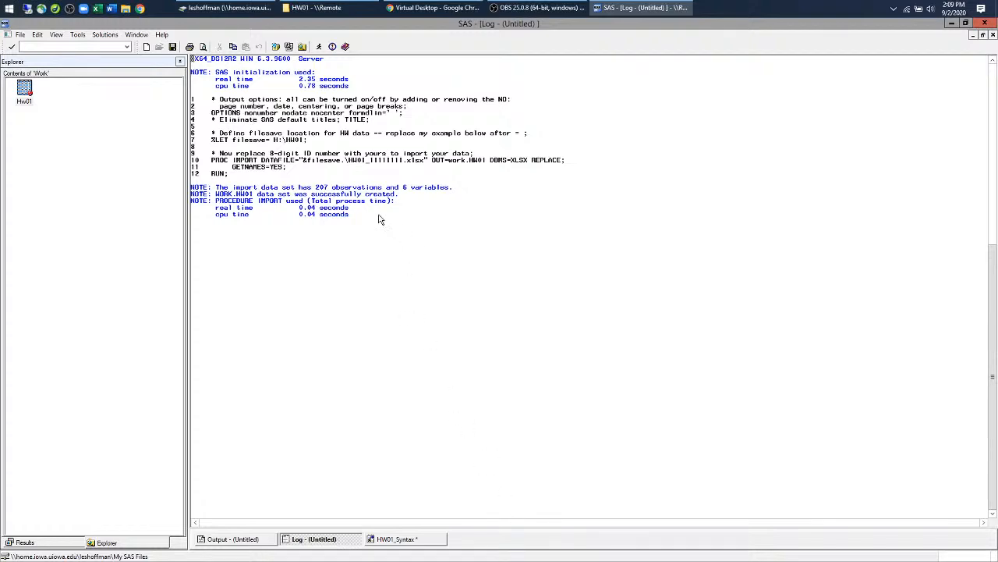
Return to the HW01_Syntax editor and examine the FGen and FGender value labels in the PROC FORMAT block
{"action": "left_click", "coordinate": [425, 540]}
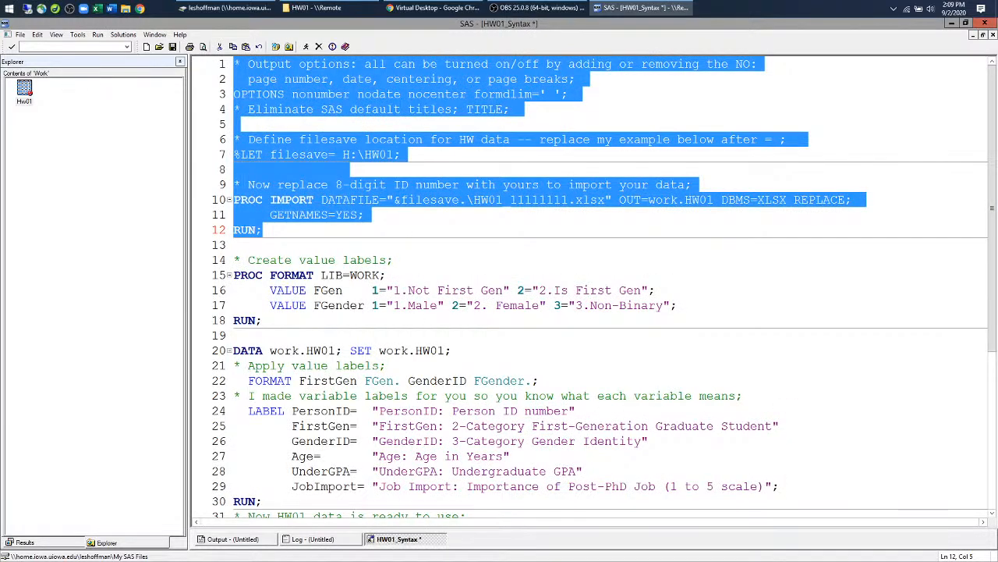
{"action": "scroll", "coordinate": [546, 312], "scroll_direction": "down", "scroll_amount": 1}
{"action": "scroll", "coordinate": [546, 312], "scroll_direction": "down", "scroll_amount": 1}
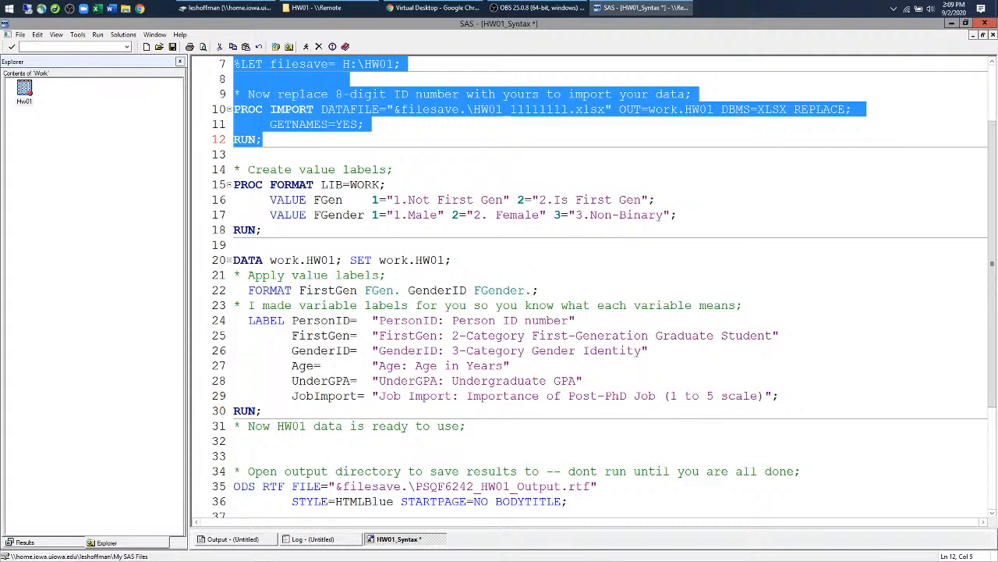
{"action": "left_click_drag", "start_coordinate": [241, 199], "coordinate": [678, 214]}
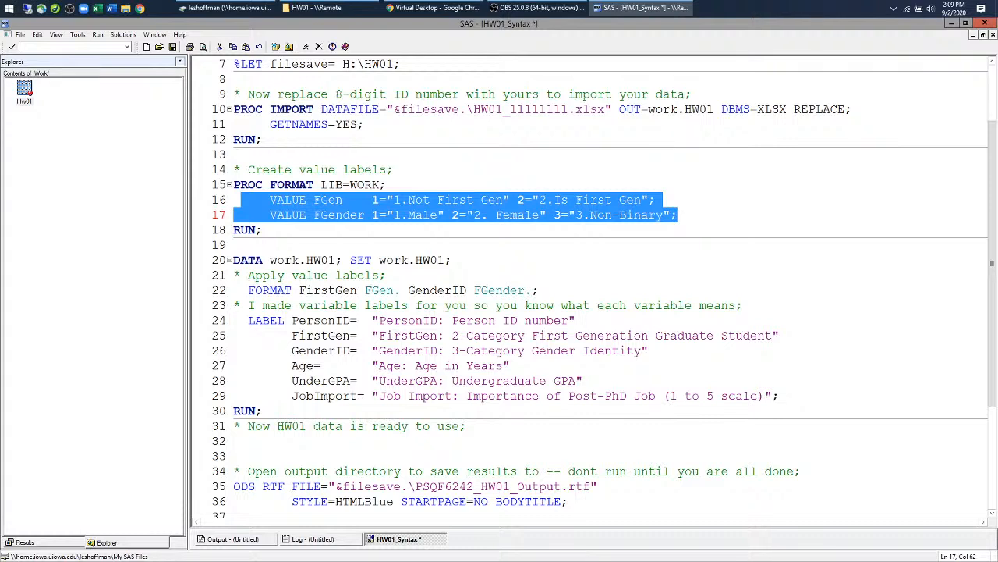
{"action": "left_click", "coordinate": [235, 245]}
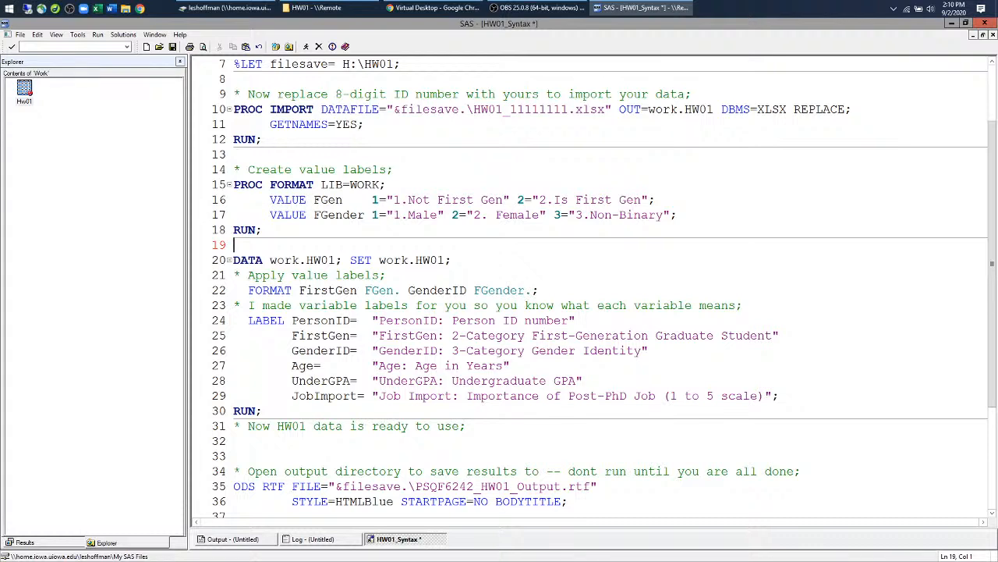
Run only lines 14 to 18, the PROC FORMAT block that creates the value labels, and open the log
{"action": "left_click_drag", "start_coordinate": [234, 169], "coordinate": [264, 230]}
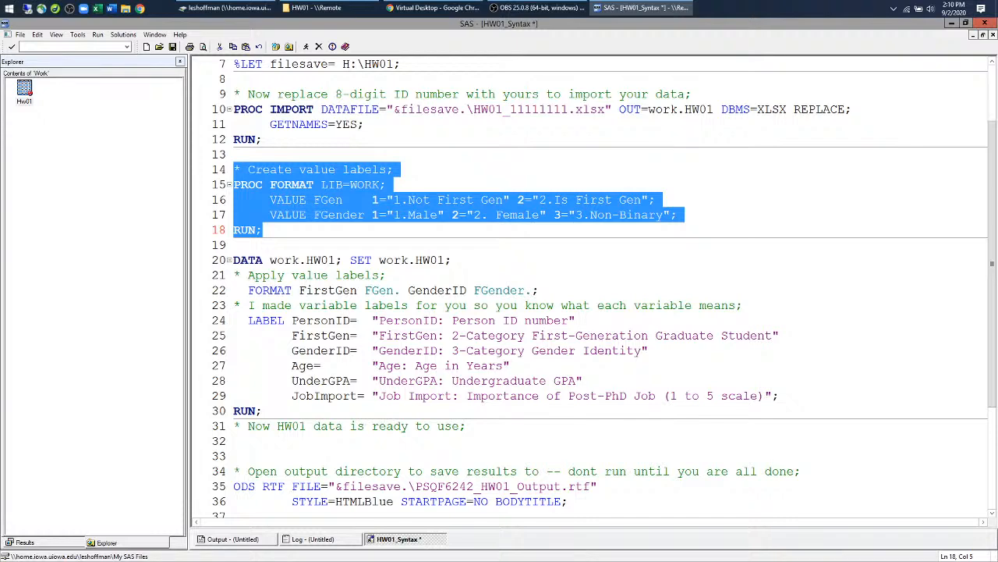
{"action": "left_click", "coordinate": [306, 47]}
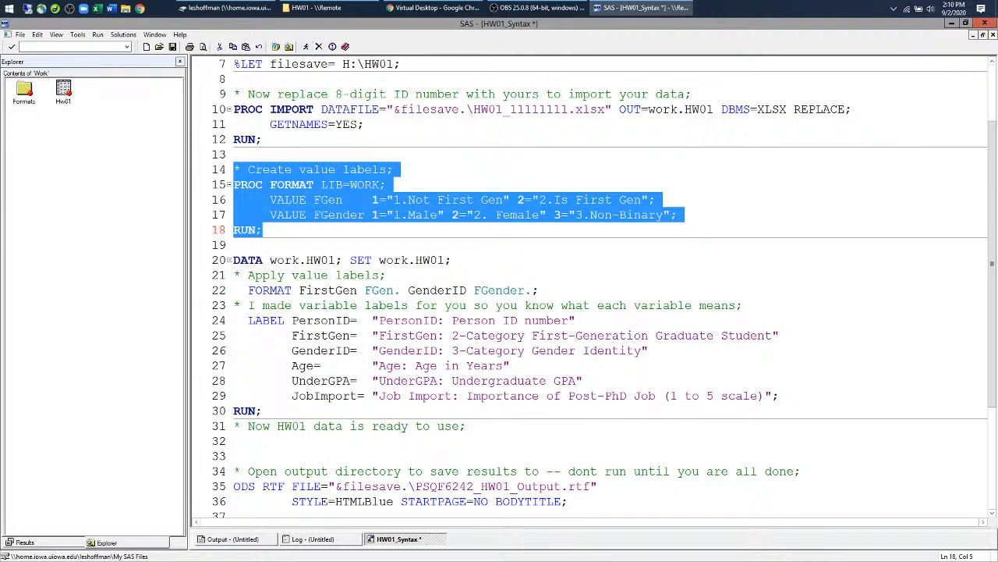
{"action": "left_click", "coordinate": [312, 539]}
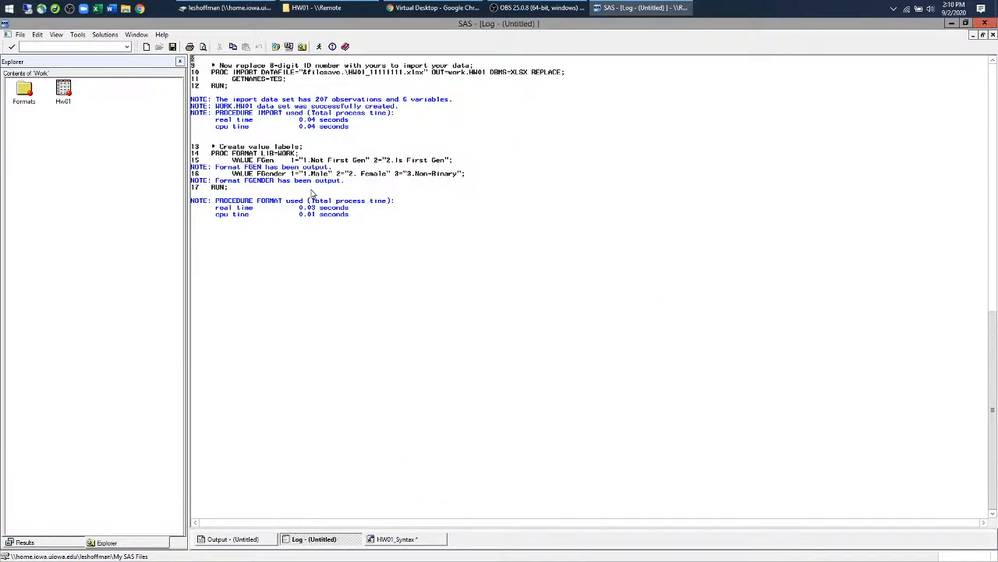
Return to the HW01_Syntax editor and examine the FORMAT statement for FirstGen and GenderID and the LABEL statement in the DATA step
{"action": "left_click", "coordinate": [399, 539]}
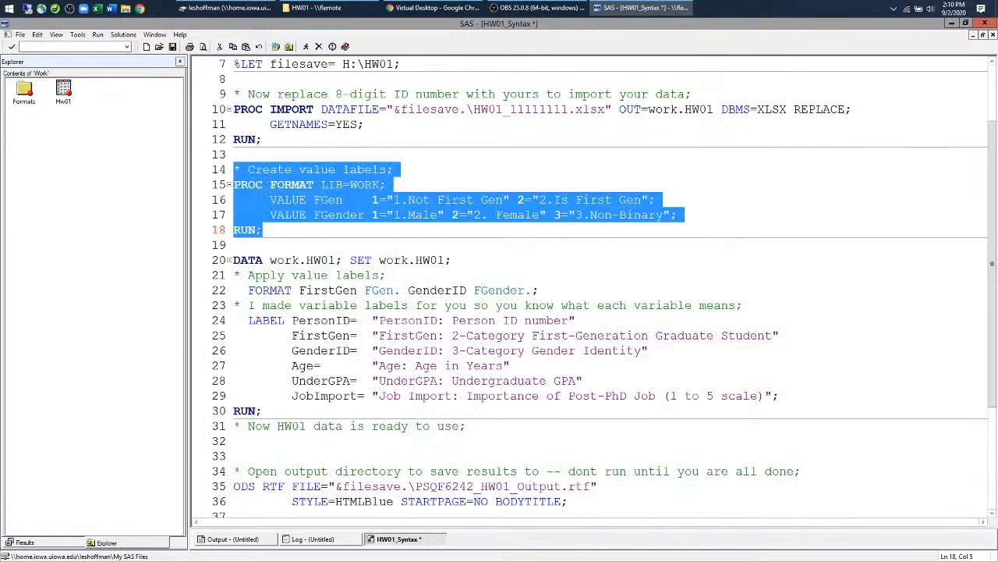
{"action": "scroll", "coordinate": [593, 289], "scroll_direction": "down", "scroll_amount": 1}
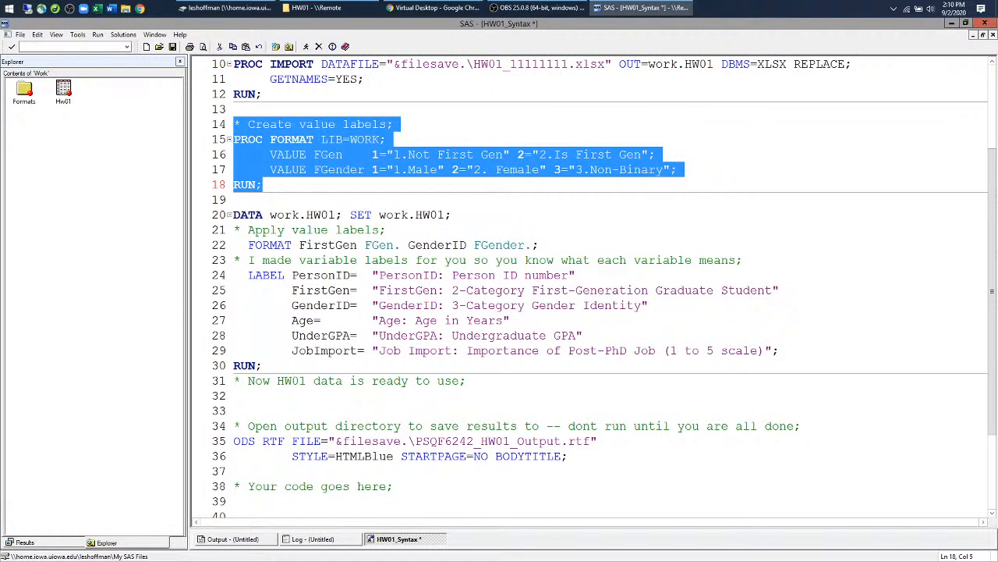
{"action": "left_click", "coordinate": [308, 169]}
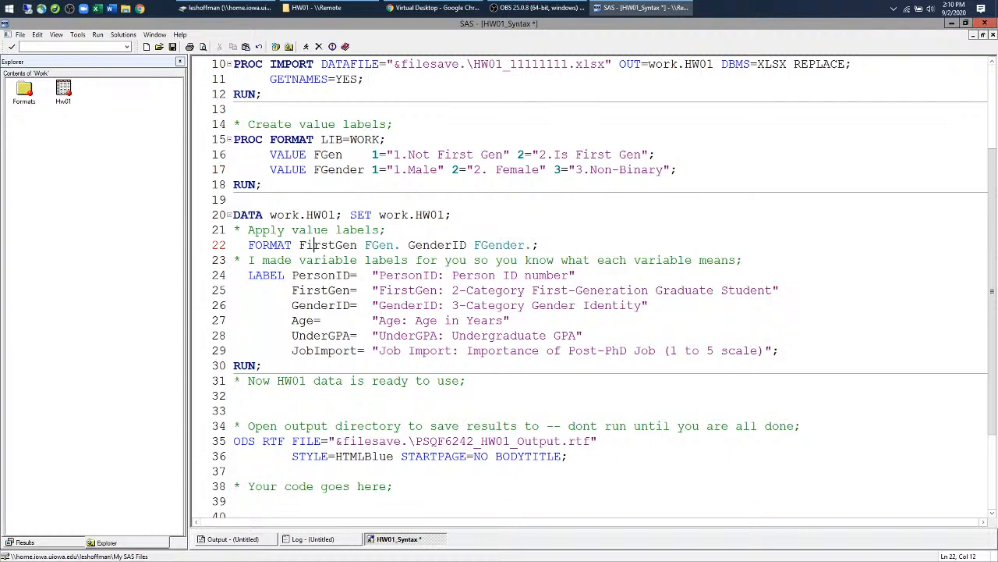
{"action": "double_click", "coordinate": [324, 245]}
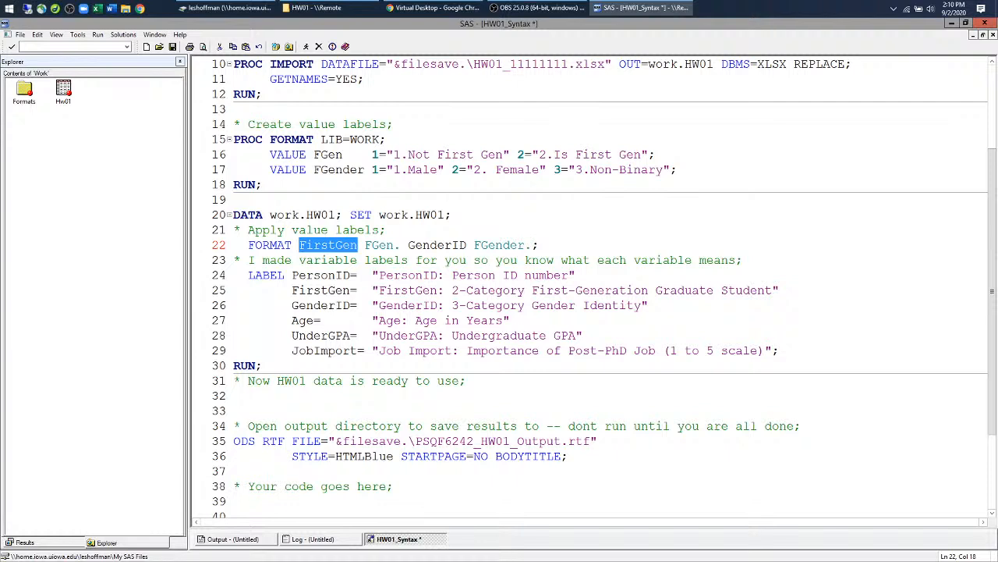
{"action": "left_click_drag", "start_coordinate": [365, 245], "coordinate": [401, 244]}
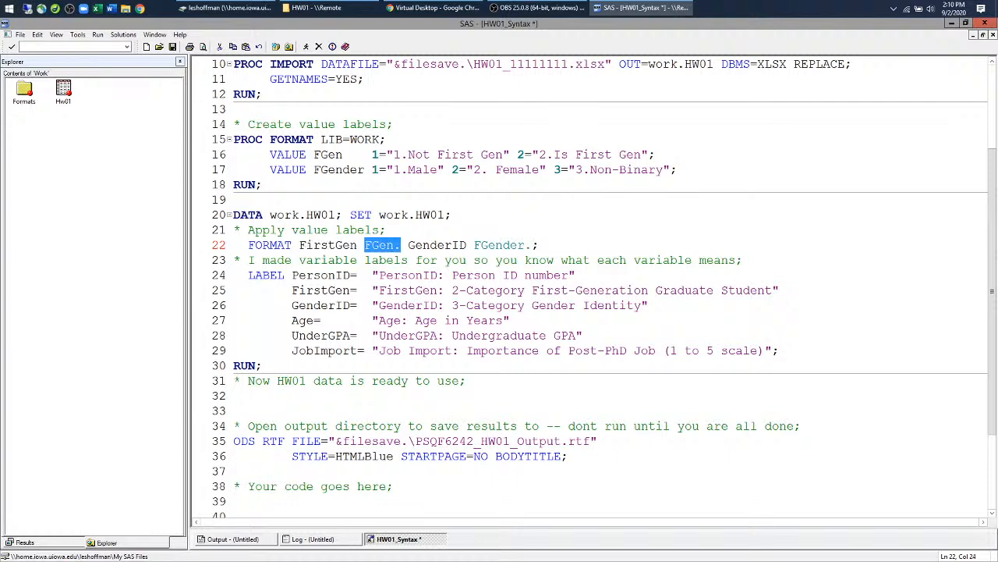
{"action": "double_click", "coordinate": [438, 244]}
{"action": "left_click_drag", "start_coordinate": [473, 245], "coordinate": [533, 245]}
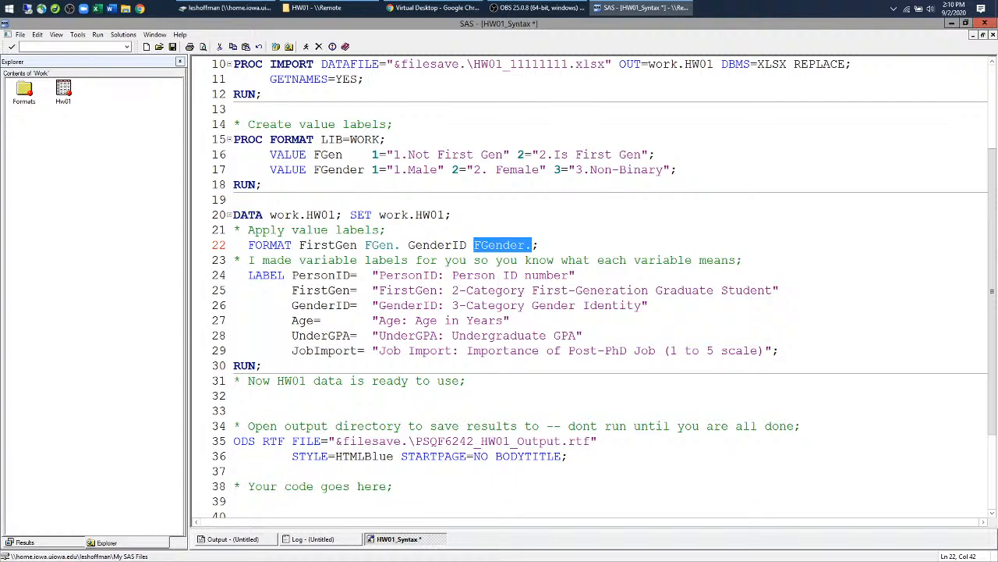
{"action": "left_click_drag", "start_coordinate": [292, 275], "coordinate": [779, 351]}
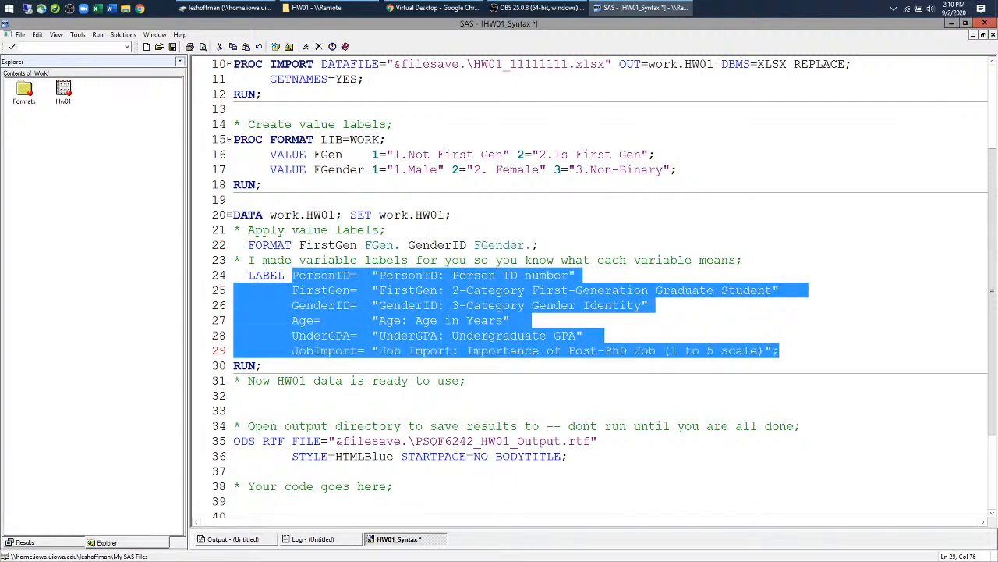
{"action": "left_click", "coordinate": [527, 290]}
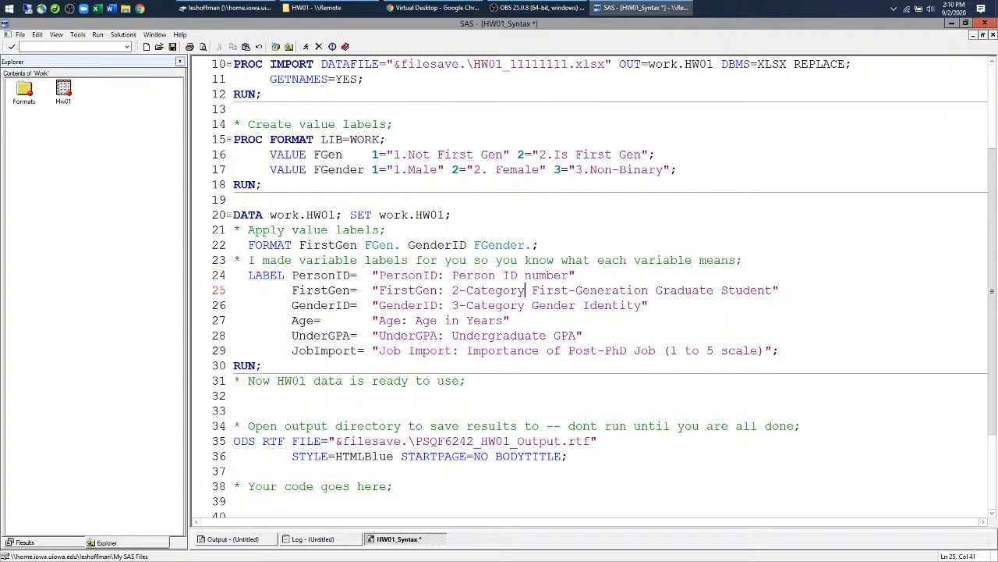
Run only the DATA step in lines 20 to 30, then view the labelled Hw01 data set and close its table
{"action": "left_click_drag", "start_coordinate": [232, 214], "coordinate": [292, 366]}
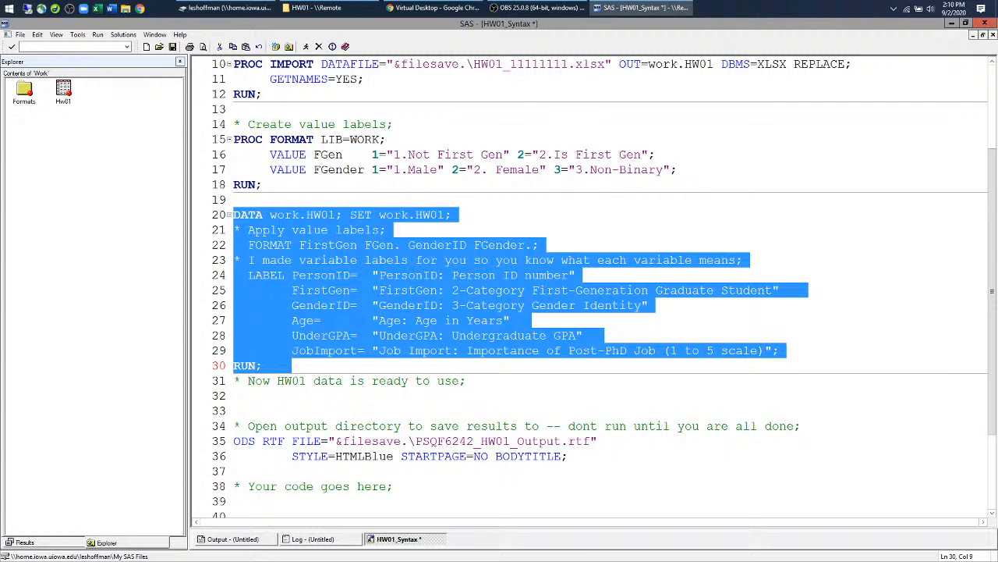
{"action": "left_click", "coordinate": [306, 48]}
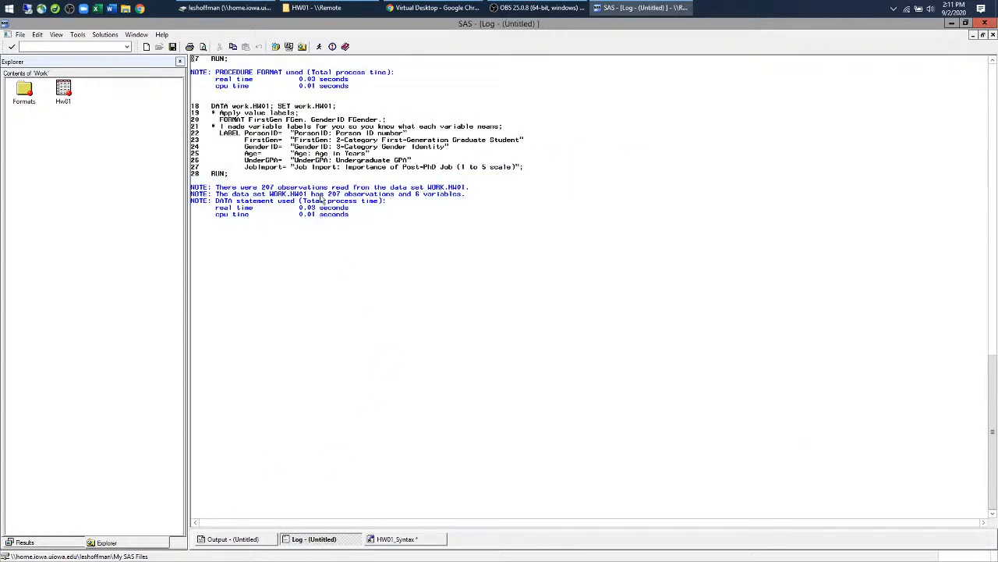
{"action": "double_click", "coordinate": [67, 92]}
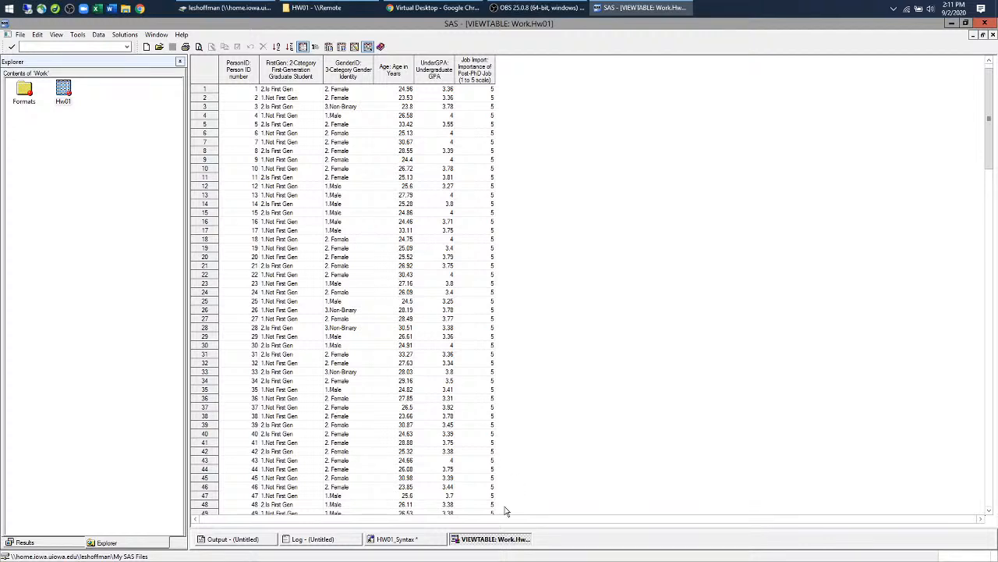
{"action": "right_click", "coordinate": [513, 536]}
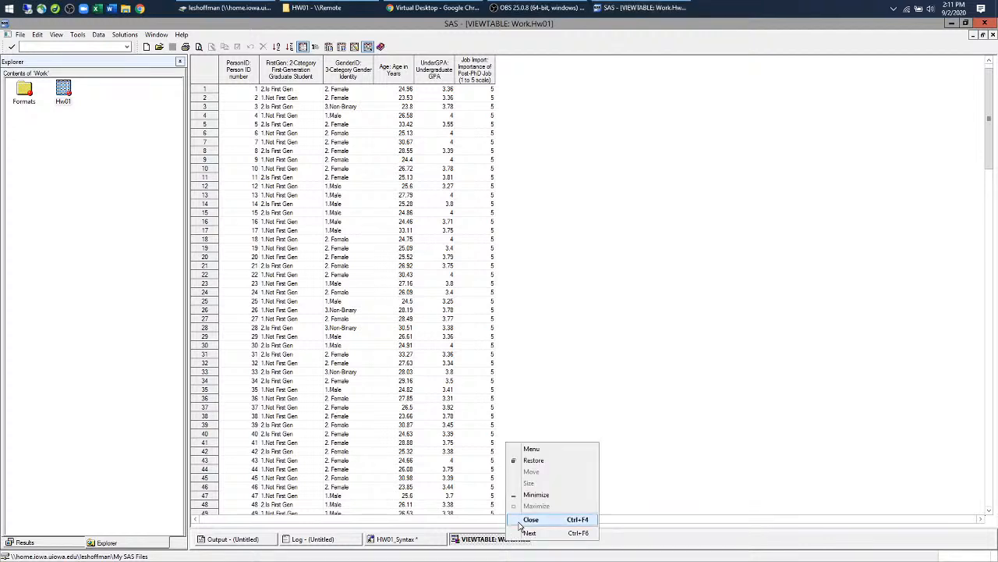
{"action": "left_click", "coordinate": [523, 521]}
Return to HW01_Syntax and examine the ODS RTF open and close statements and the space for homework code between them
{"action": "left_click", "coordinate": [398, 539]}
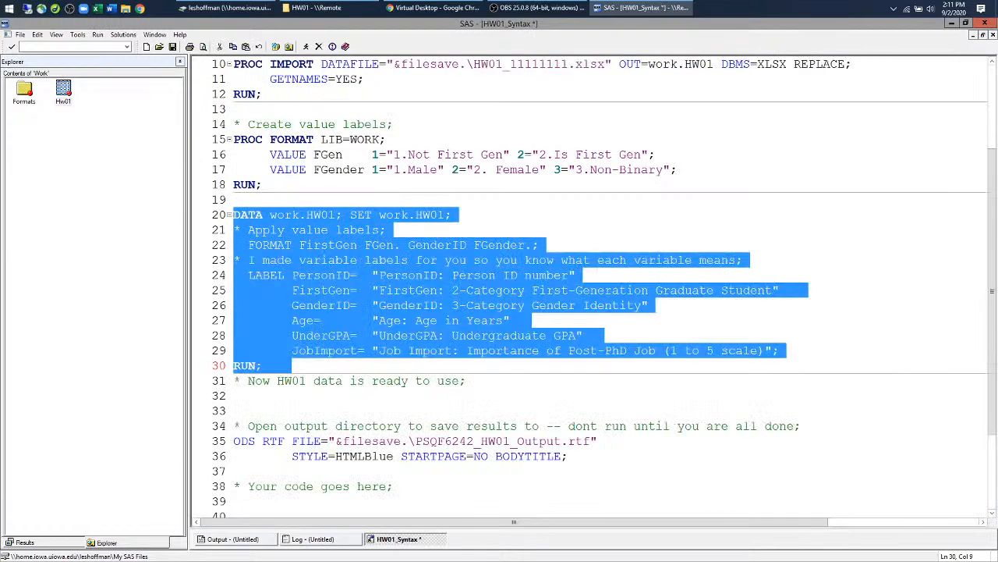
{"action": "scroll", "coordinate": [546, 312], "scroll_direction": "down", "scroll_amount": 2}
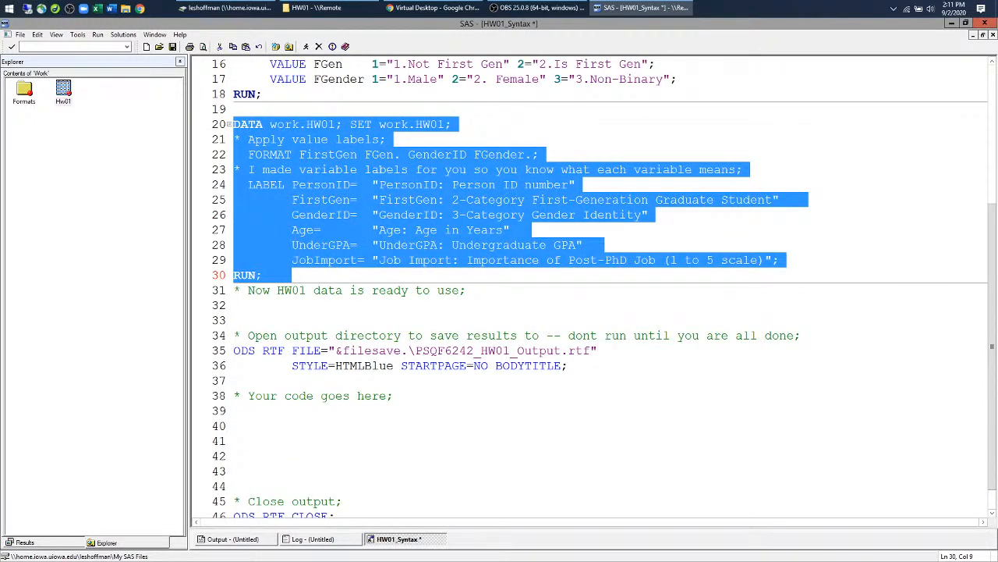
{"action": "left_click", "coordinate": [405, 290]}
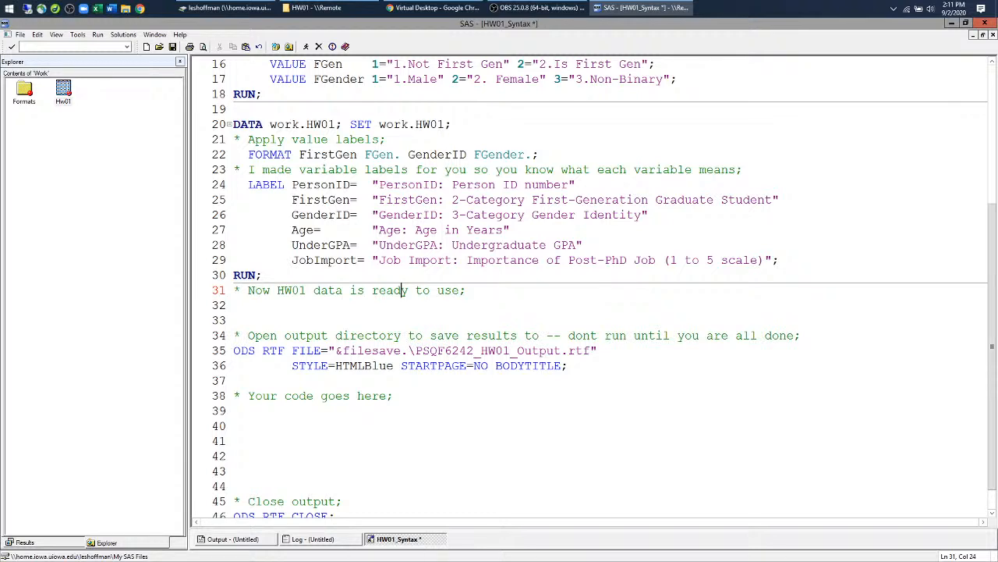
{"action": "scroll", "coordinate": [592, 289], "scroll_direction": "down", "scroll_amount": 2}
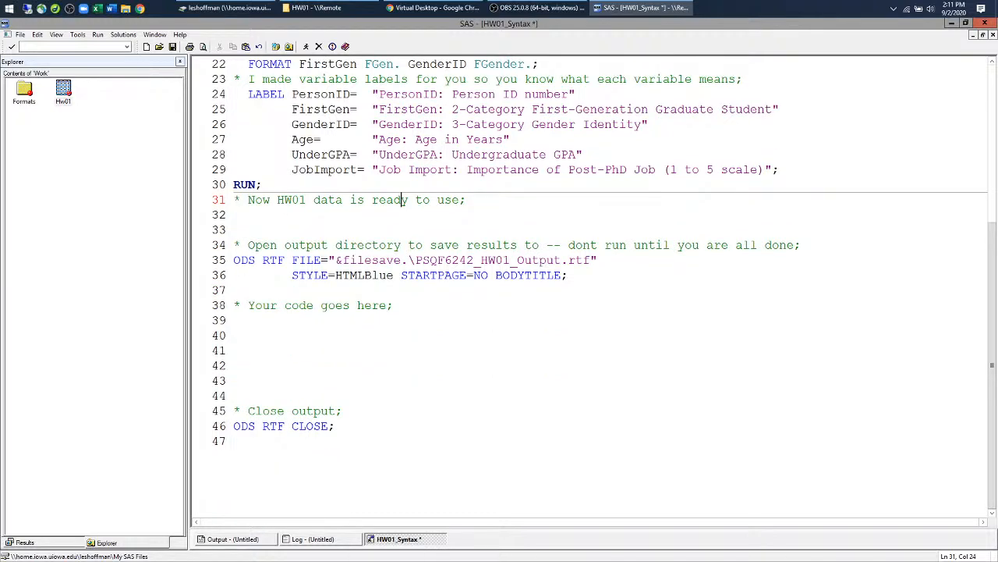
{"action": "left_click_drag", "start_coordinate": [234, 245], "coordinate": [570, 276]}
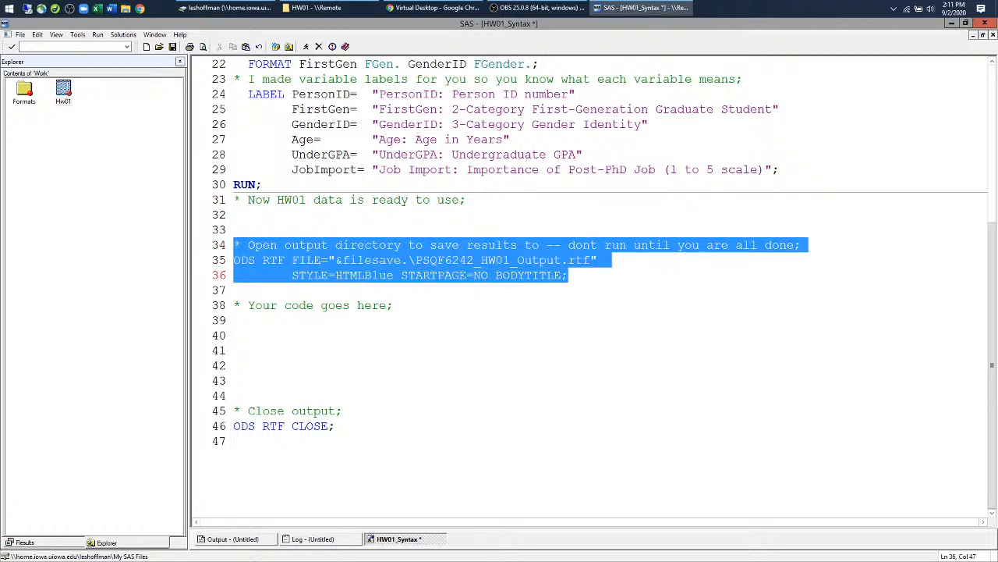
{"action": "left_click_drag", "start_coordinate": [336, 426], "coordinate": [234, 411]}
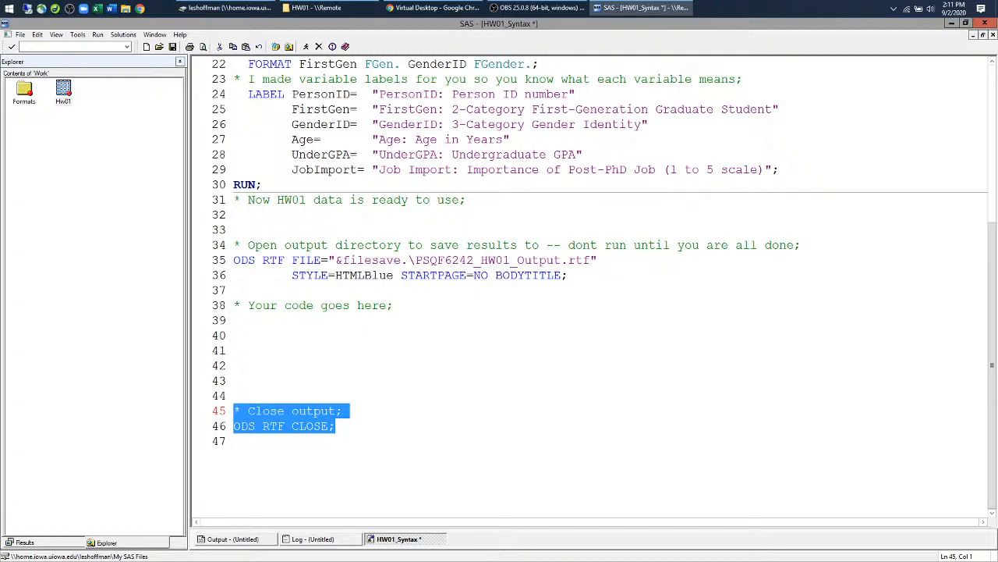
{"action": "left_click", "coordinate": [228, 305]}
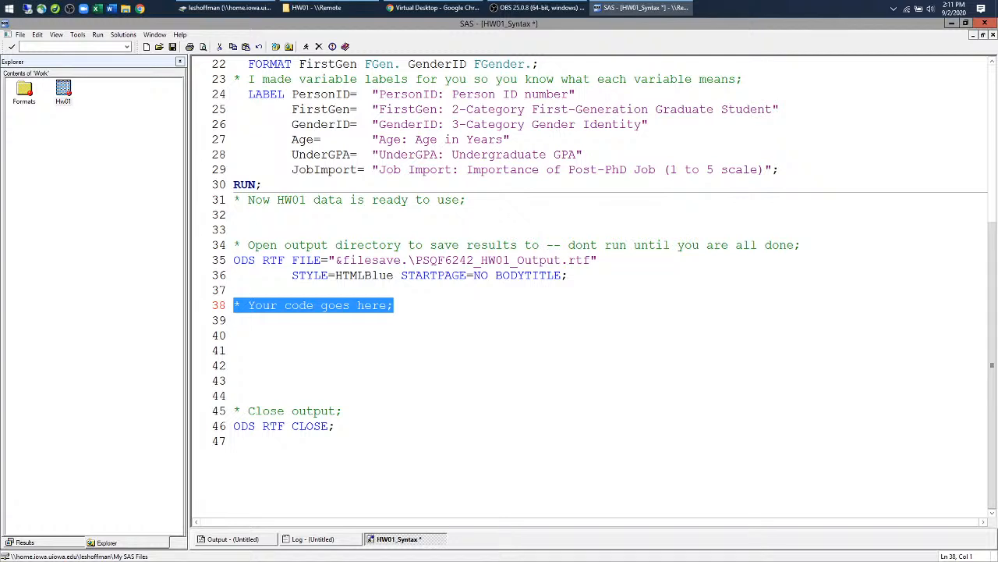
{"action": "left_click", "coordinate": [234, 336]}
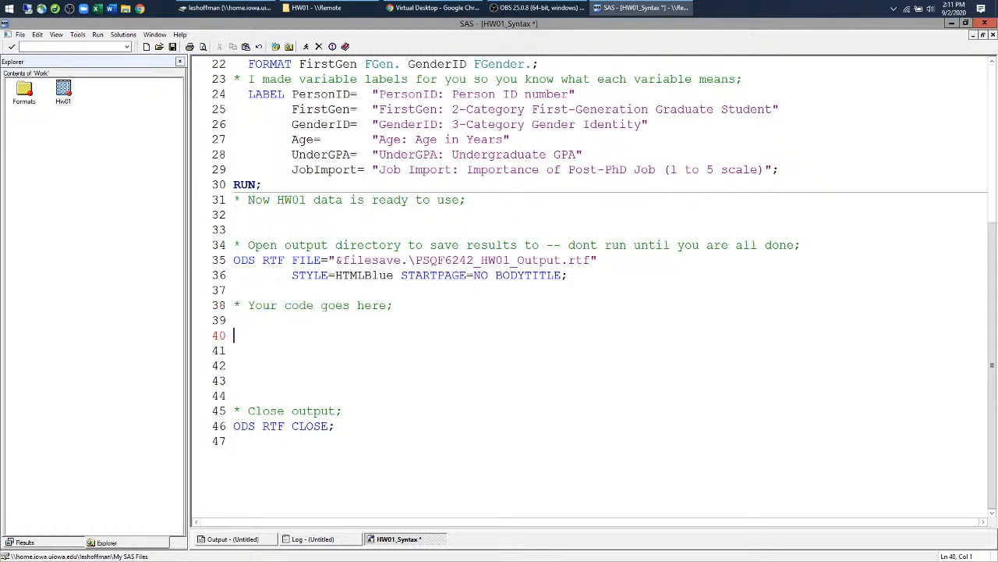
Save HW01_Syntax, then open Example1_SAS_Syntax from the PSQF6242_Example1 folder in H:\My SAS Files
{"action": "left_click", "coordinate": [173, 47]}
{"action": "left_click", "coordinate": [159, 46]}
{"action": "left_click_drag", "start_coordinate": [102, 45], "coordinate": [303, 76]}
{"action": "left_click", "coordinate": [418, 98]}
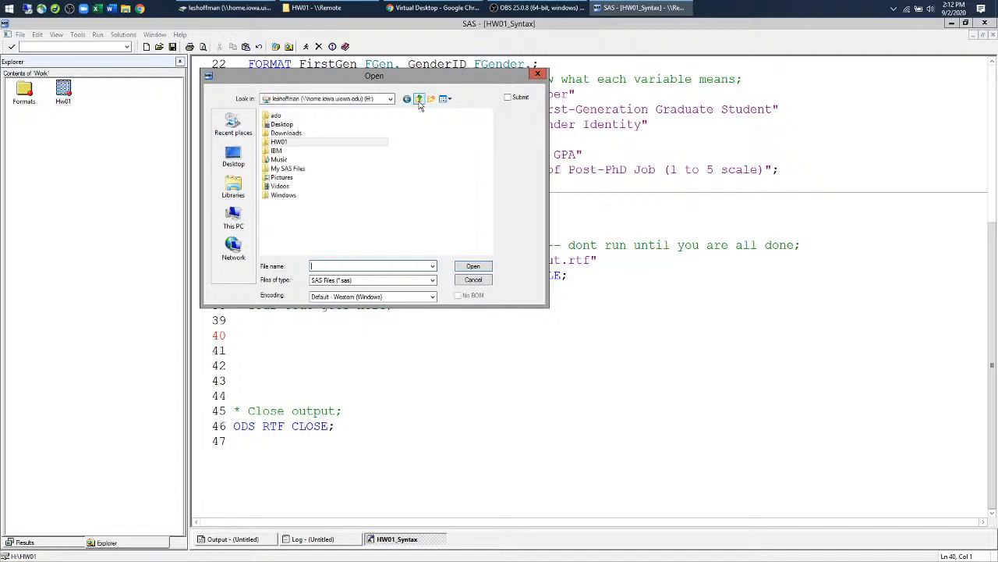
{"action": "double_click", "coordinate": [287, 169]}
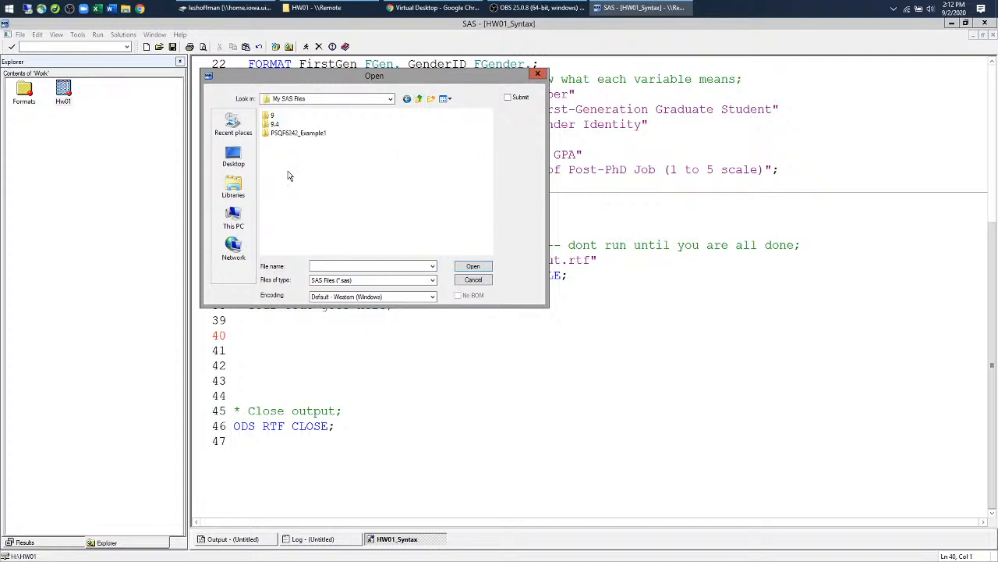
{"action": "double_click", "coordinate": [283, 133]}
{"action": "left_click", "coordinate": [284, 118]}
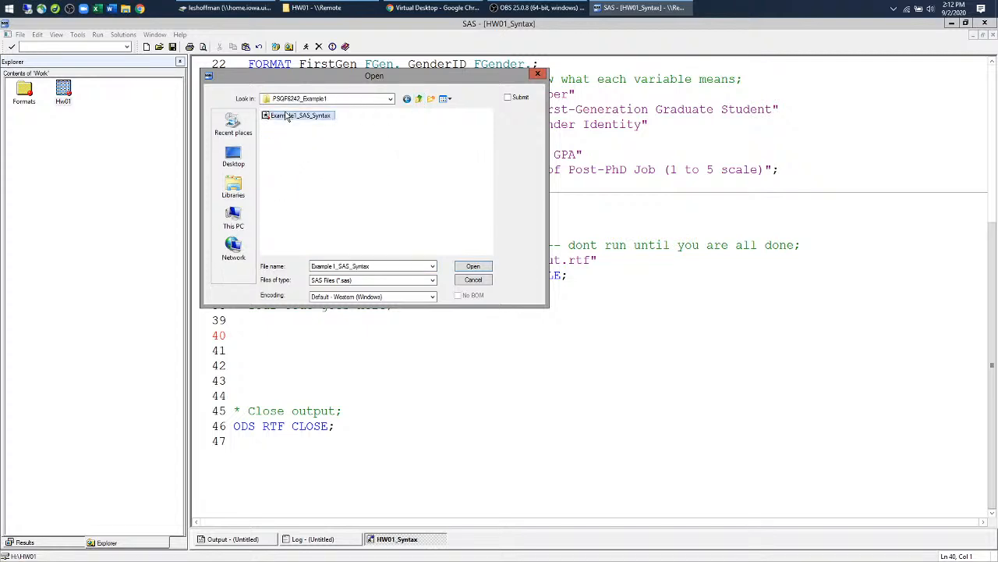
{"action": "left_click", "coordinate": [473, 266]}
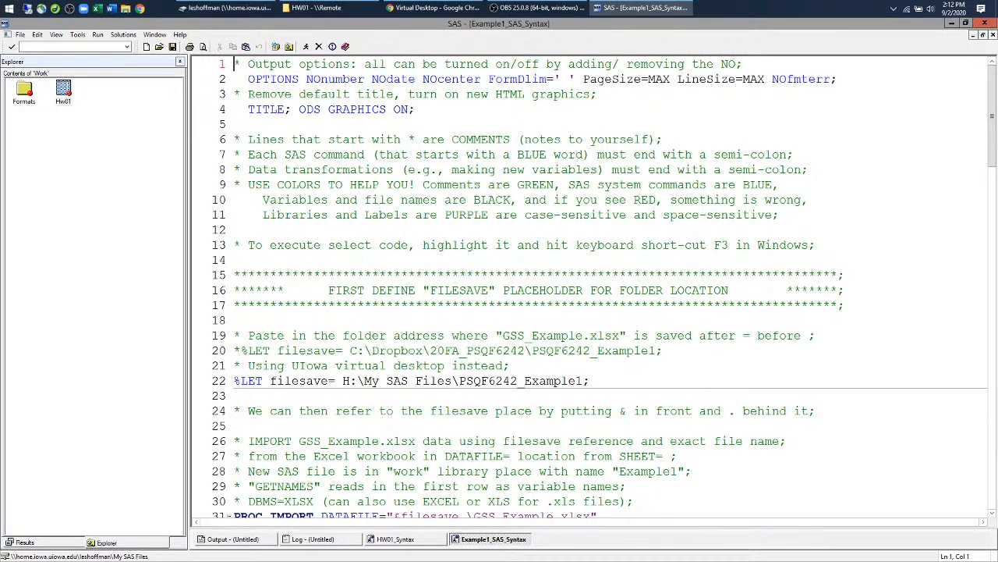
Skim the Example 1 syntax from the output options through the import, format and DATA steps to the first PROC FREQ
{"action": "scroll", "coordinate": [593, 289], "scroll_direction": "down", "scroll_amount": 7}
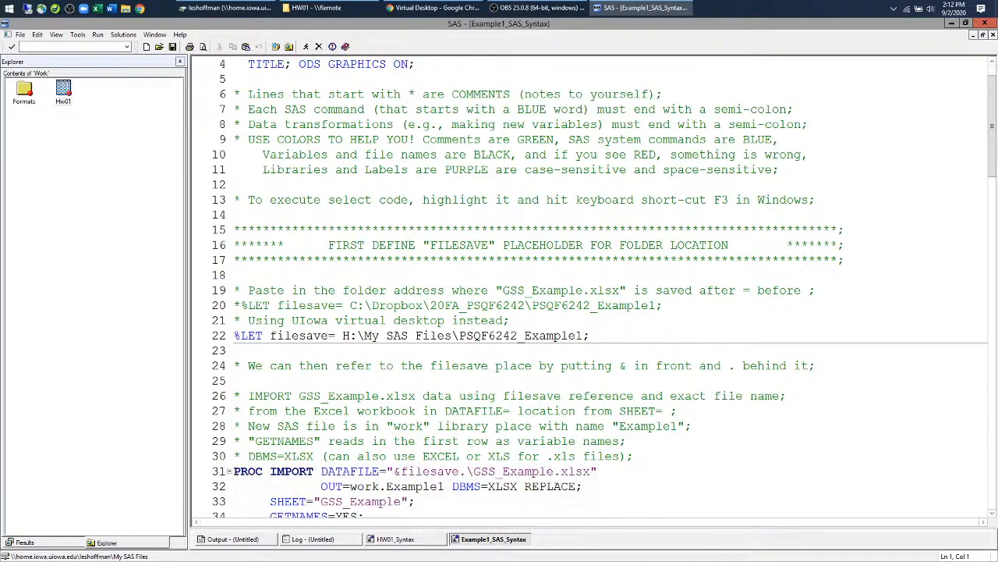
{"action": "scroll", "coordinate": [592, 288], "scroll_direction": "down", "scroll_amount": 3}
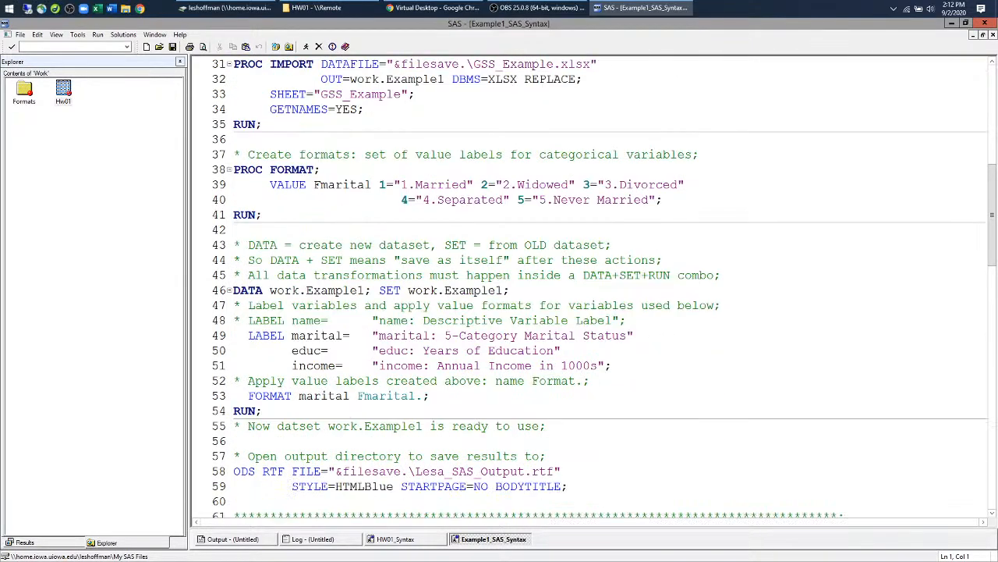
{"action": "scroll", "coordinate": [593, 289], "scroll_direction": "down", "scroll_amount": 8}
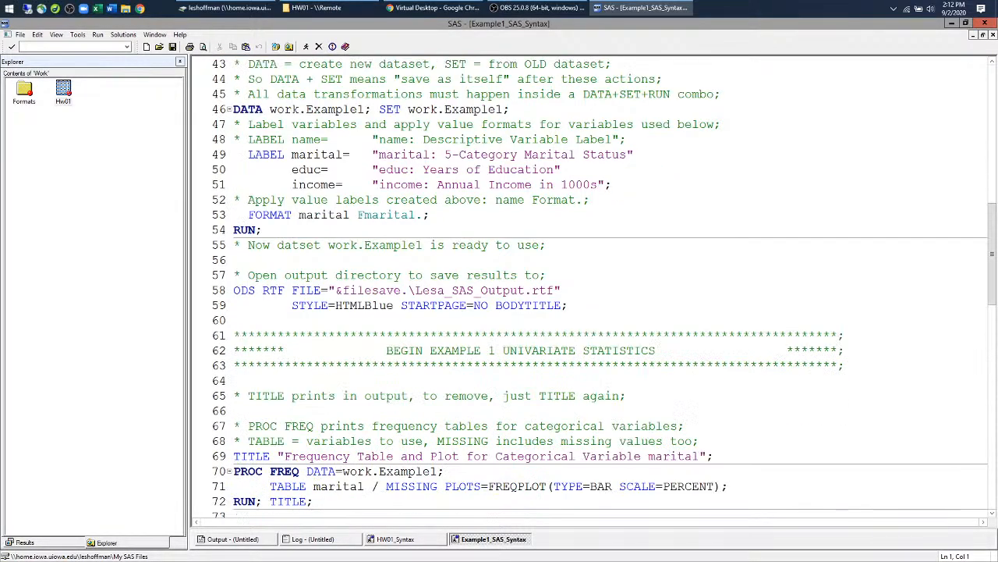
{"action": "scroll", "coordinate": [593, 288], "scroll_direction": "up", "scroll_amount": 10}
{"action": "scroll", "coordinate": [593, 288], "scroll_direction": "up", "scroll_amount": 8}
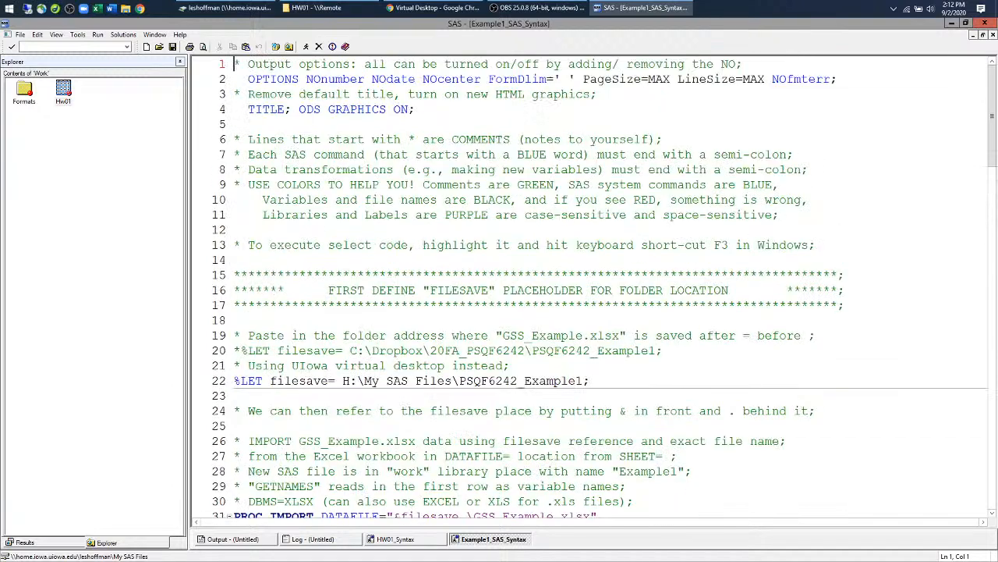
Examine the Example 1 setup code: the filesave %LET line, PROC IMPORT, PROC FORMAT, the DATA step and the section headings
{"action": "scroll", "coordinate": [593, 289], "scroll_direction": "down", "scroll_amount": 3}
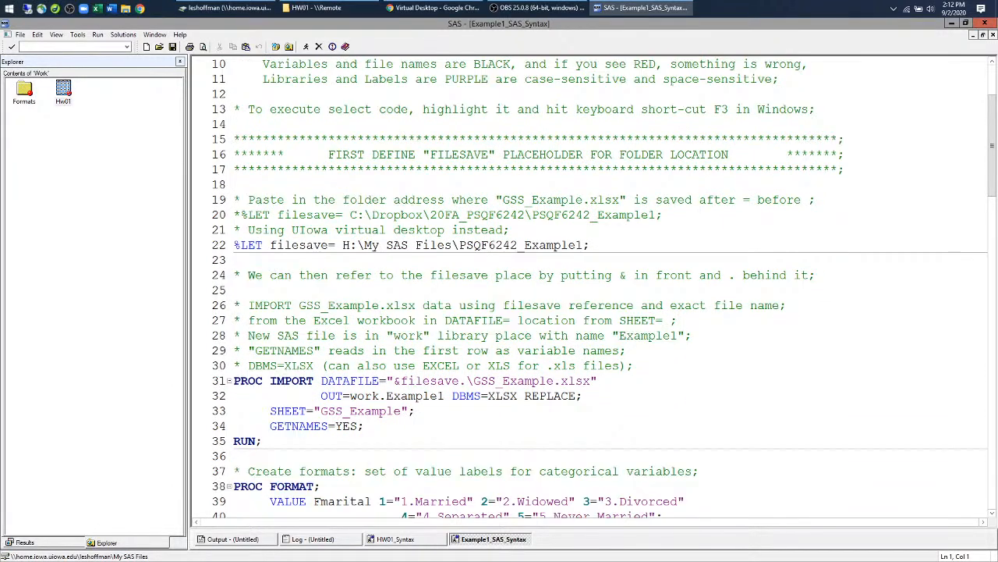
{"action": "left_click_drag", "start_coordinate": [292, 229], "coordinate": [234, 260]}
{"action": "scroll", "coordinate": [234, 260], "scroll_direction": "down", "scroll_amount": 3}
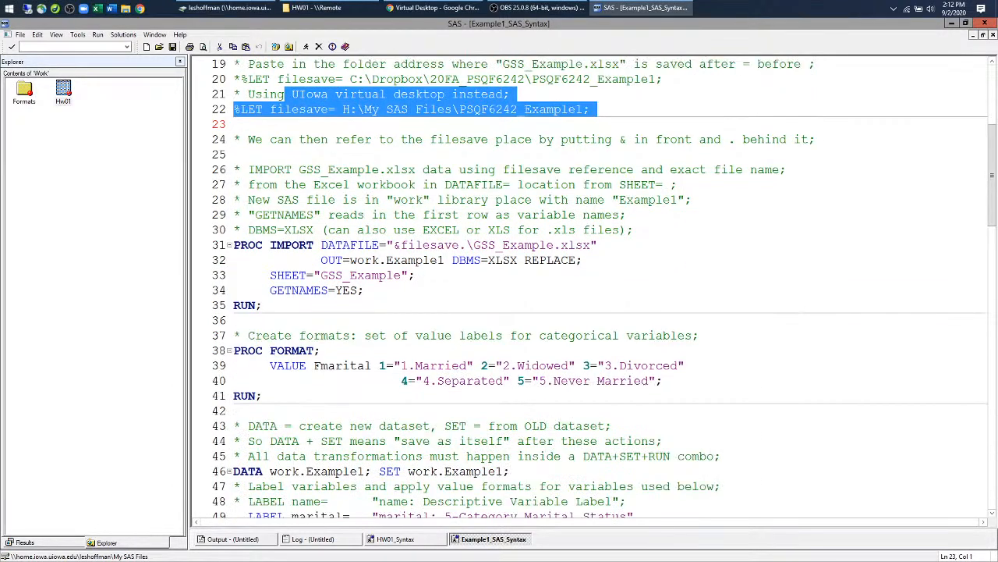
{"action": "left_click_drag", "start_coordinate": [270, 229], "coordinate": [262, 305]}
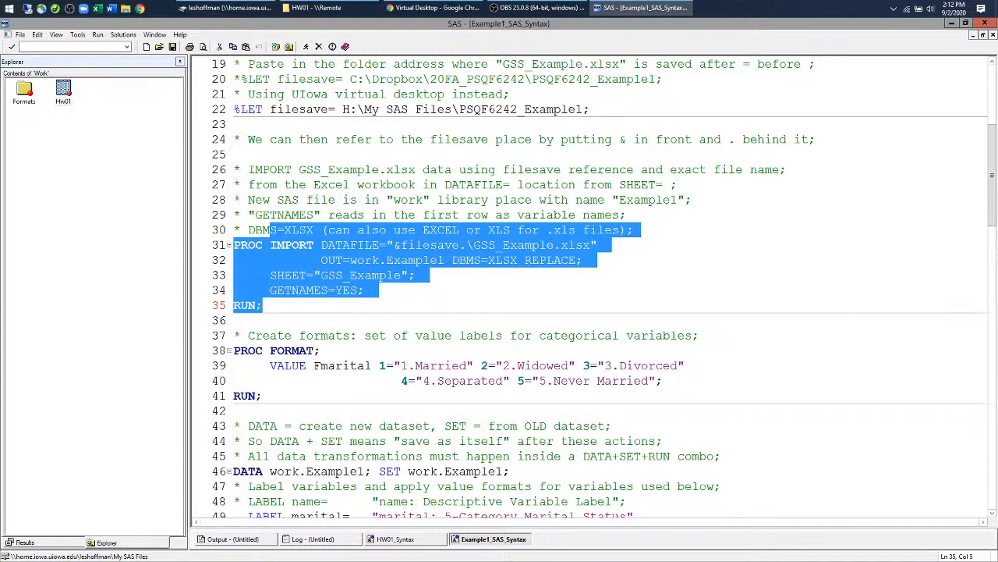
{"action": "scroll", "coordinate": [262, 305], "scroll_direction": "down", "scroll_amount": 3}
{"action": "scroll", "coordinate": [593, 289], "scroll_direction": "down", "scroll_amount": 2}
{"action": "left_click_drag", "start_coordinate": [358, 229], "coordinate": [262, 259]}
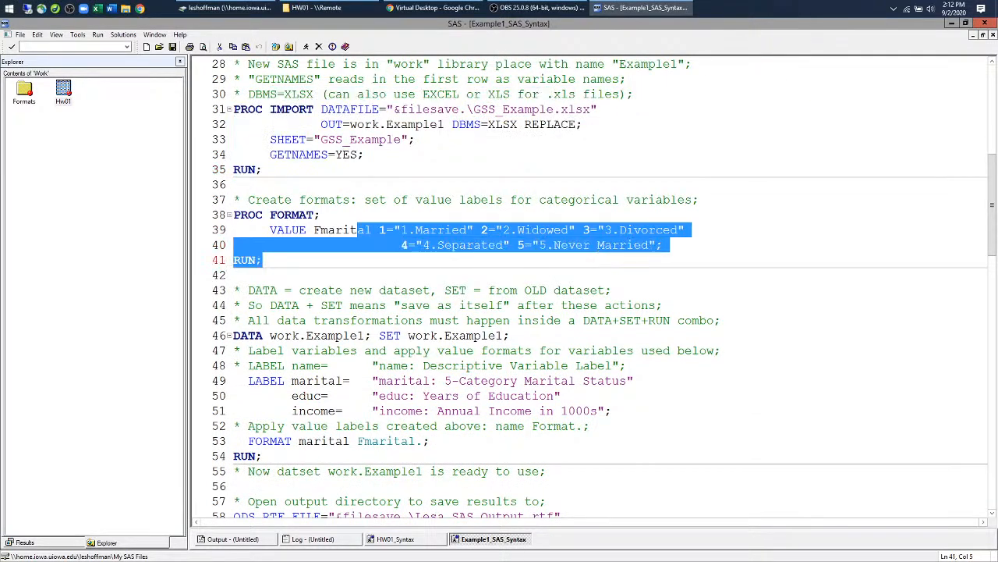
{"action": "scroll", "coordinate": [593, 288], "scroll_direction": "down", "scroll_amount": 2}
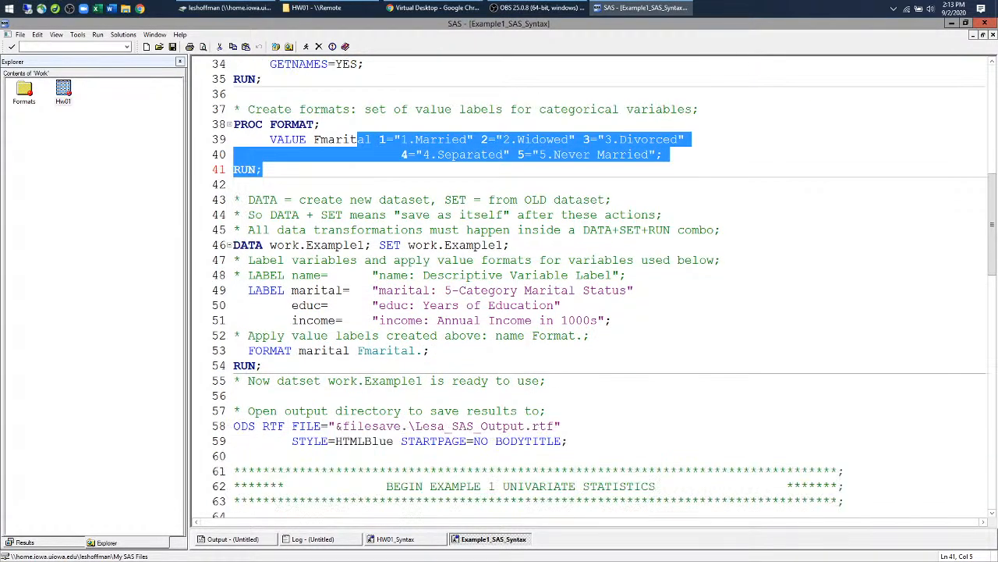
{"action": "left_click_drag", "start_coordinate": [358, 245], "coordinate": [431, 350]}
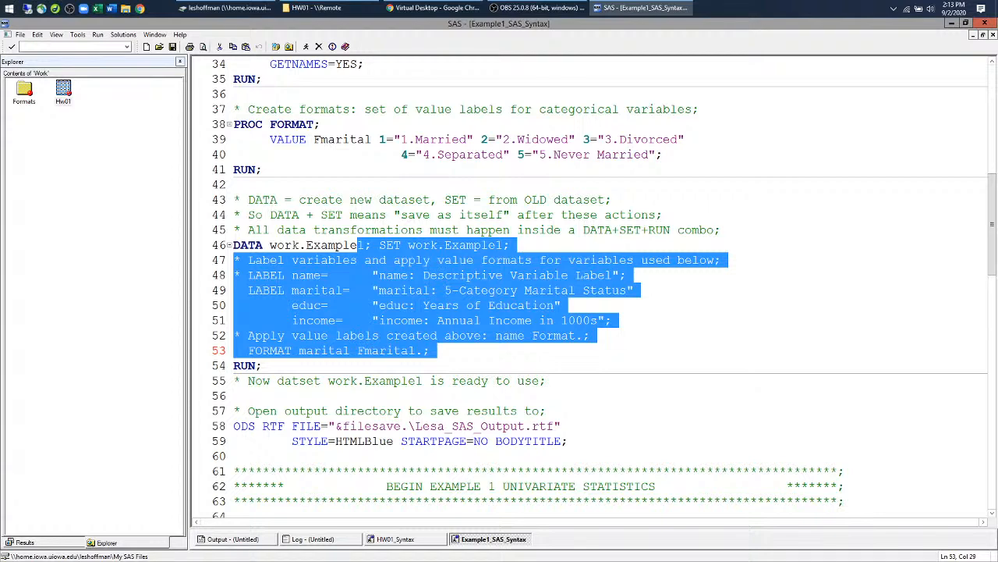
{"action": "scroll", "coordinate": [405, 320], "scroll_direction": "up", "scroll_amount": 7}
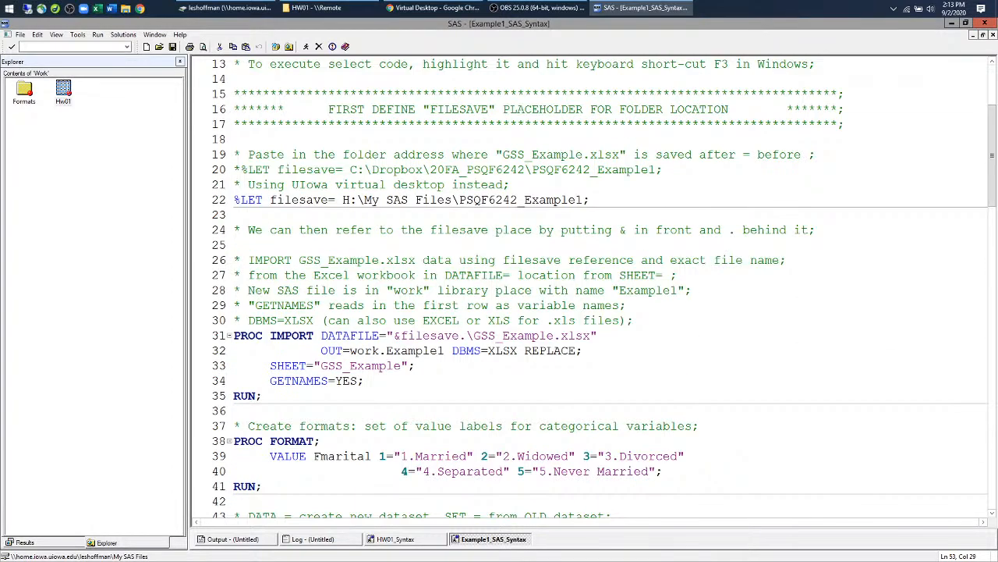
{"action": "left_click_drag", "start_coordinate": [328, 110], "coordinate": [503, 109]}
{"action": "scroll", "coordinate": [593, 288], "scroll_direction": "down", "scroll_amount": 5}
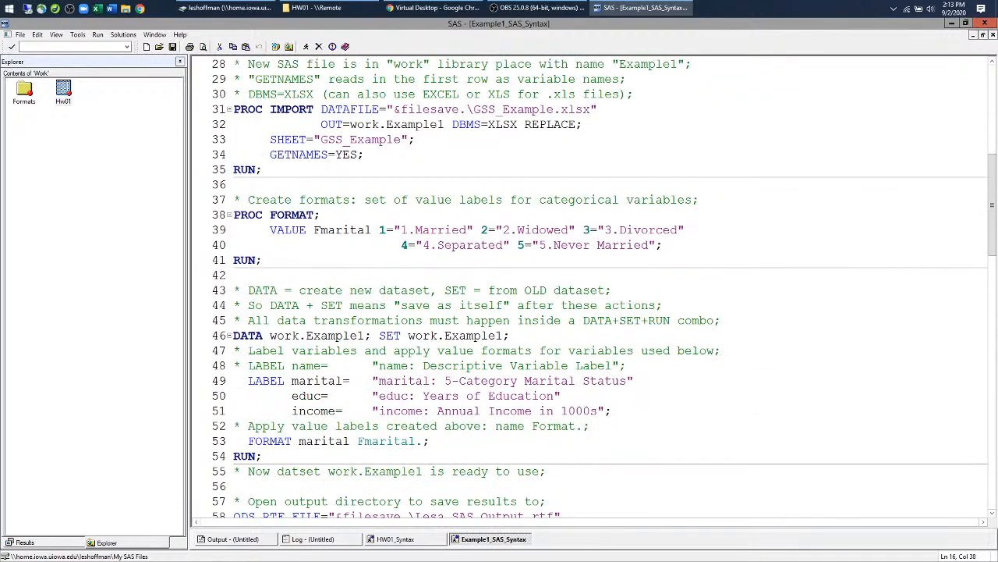
{"action": "scroll", "coordinate": [590, 288], "scroll_direction": "down", "scroll_amount": 5}
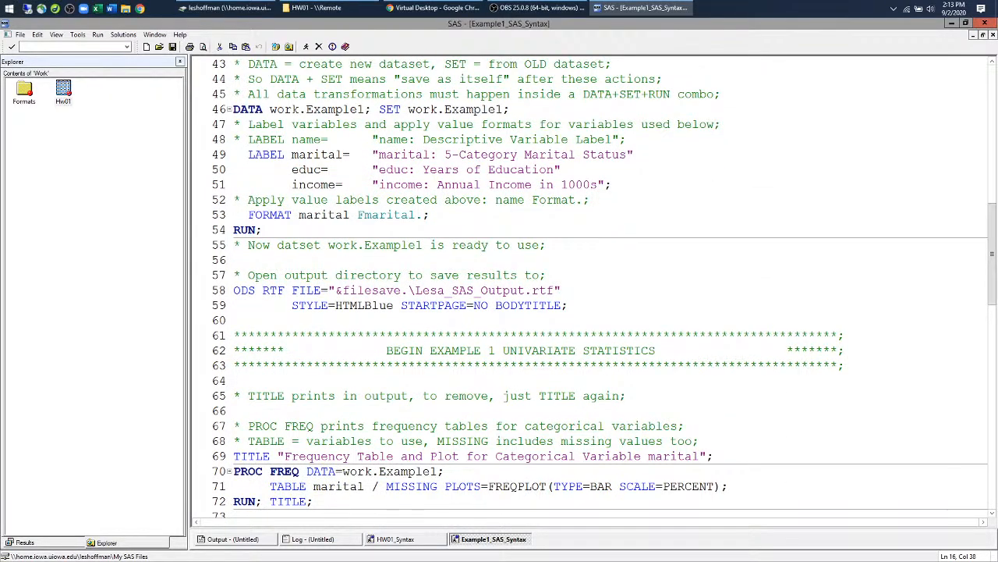
Switch to HW01_Syntax and review its matching setup code from the output options to the ODS RTF statement
{"action": "left_click", "coordinate": [396, 539]}
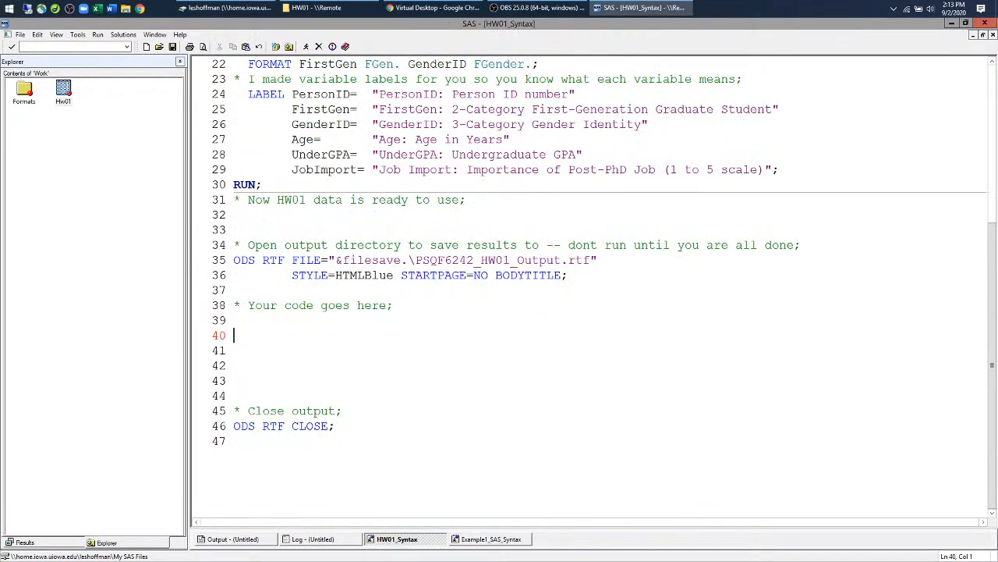
{"action": "scroll", "coordinate": [593, 289], "scroll_direction": "up", "scroll_amount": 7}
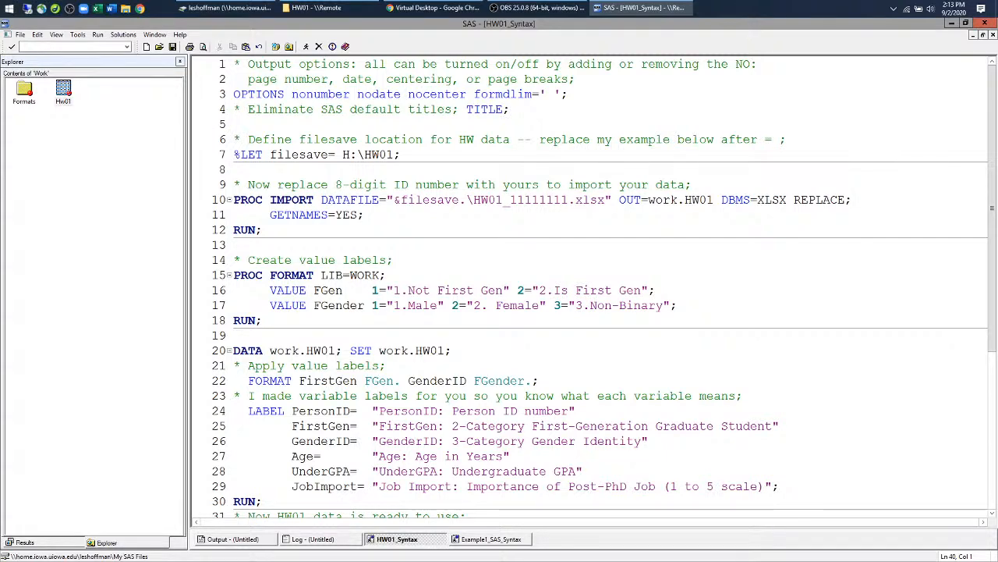
{"action": "scroll", "coordinate": [592, 289], "scroll_direction": "down", "scroll_amount": 2}
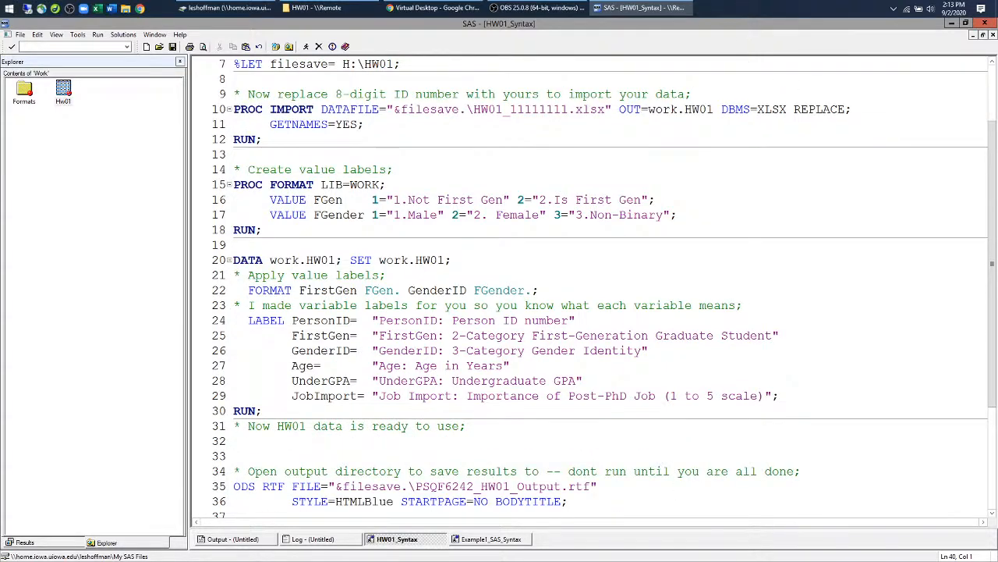
Copy the PROC FREQ, PROC MEANS and PROC UNIVARIATE code in lines 67 to 87 of Example1_SAS_Syntax
{"action": "left_click", "coordinate": [491, 539]}
{"action": "scroll", "coordinate": [593, 289], "scroll_direction": "down", "scroll_amount": 3}
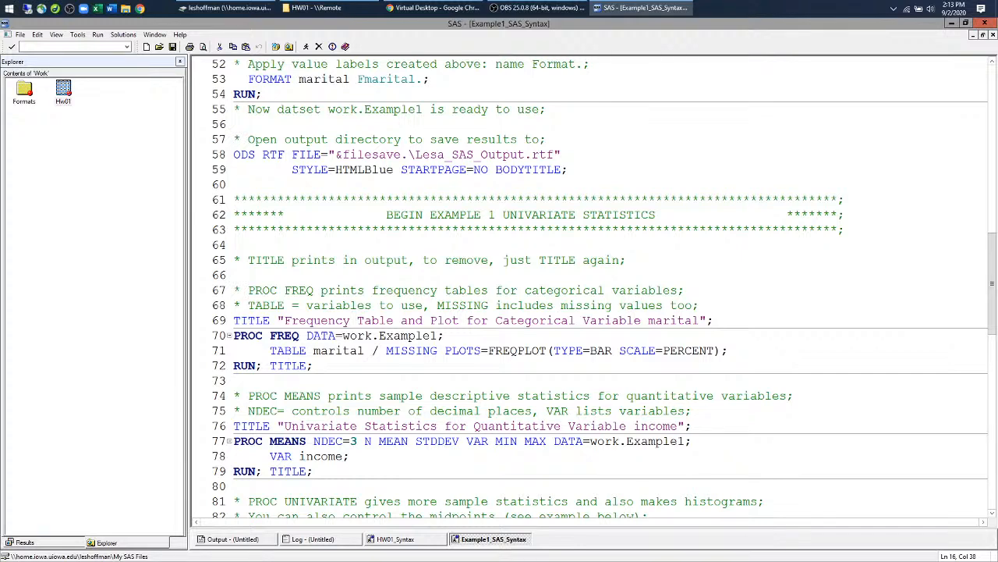
{"action": "scroll", "coordinate": [593, 288], "scroll_direction": "down", "scroll_amount": 2}
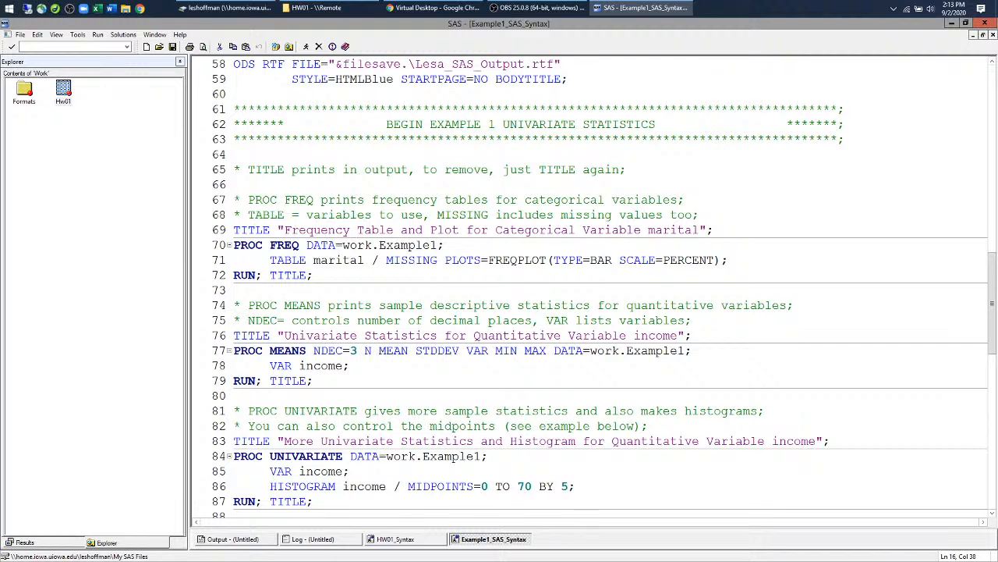
{"action": "scroll", "coordinate": [604, 289], "scroll_direction": "down", "scroll_amount": 1}
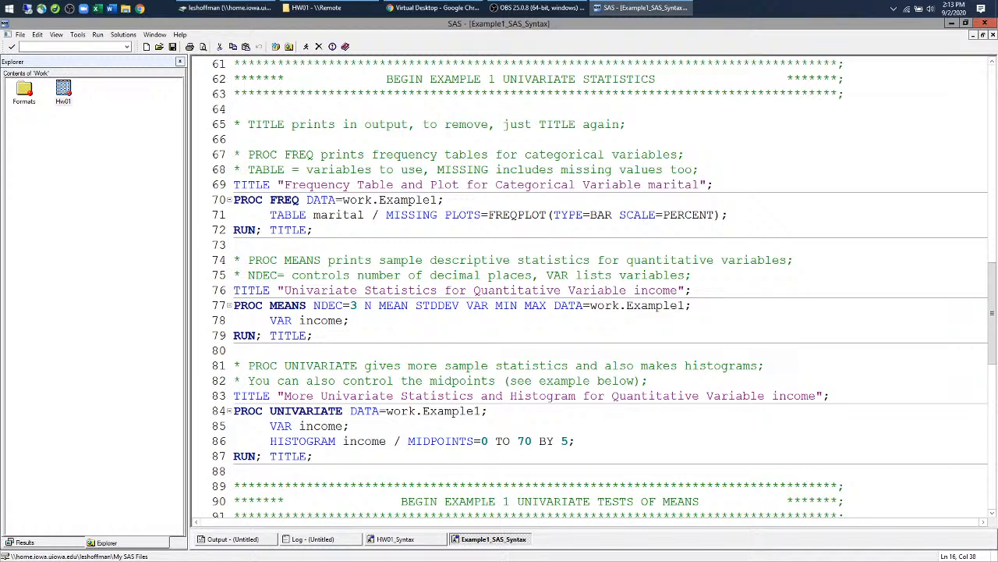
{"action": "left_click", "coordinate": [234, 154]}
{"action": "key", "text": "shift+Down"}
{"action": "key", "text": "shift+Down"}
{"action": "key", "text": "shift+Down"}
{"action": "key", "text": "shift+Down"}
{"action": "key", "text": "shift+Down"}
{"action": "key", "text": "shift+Down"}
{"action": "key", "text": "shift+Down"}
{"action": "key", "text": "shift+Down"}
{"action": "key", "text": "shift+Down"}
{"action": "key", "text": "shift+Down"}
{"action": "key", "text": "shift+Down"}
{"action": "key", "text": "shift+Down"}
{"action": "key", "text": "shift+Down"}
{"action": "key", "text": "shift+Down"}
{"action": "key", "text": "shift+Down"}
{"action": "key", "text": "shift+Down"}
{"action": "key", "text": "shift+Down"}
{"action": "key", "text": "shift+Down"}
{"action": "key", "text": "shift+Down"}
{"action": "key", "text": "shift+Down"}
{"action": "key", "text": "ctrl+c"}
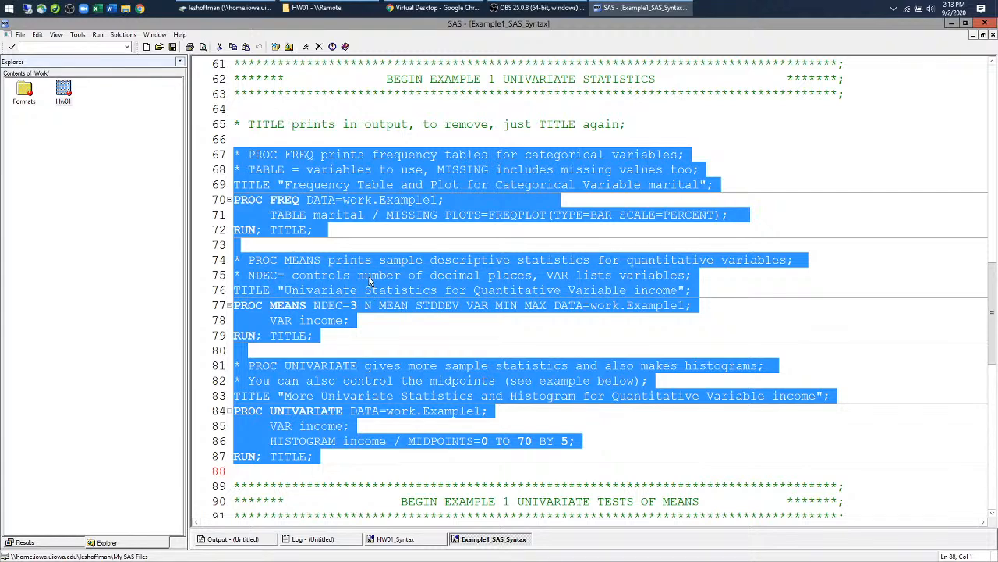
Paste the copied procedures into HW01_Syntax at line 40, beneath the "Your code goes here" comment
{"action": "left_click", "coordinate": [419, 539]}
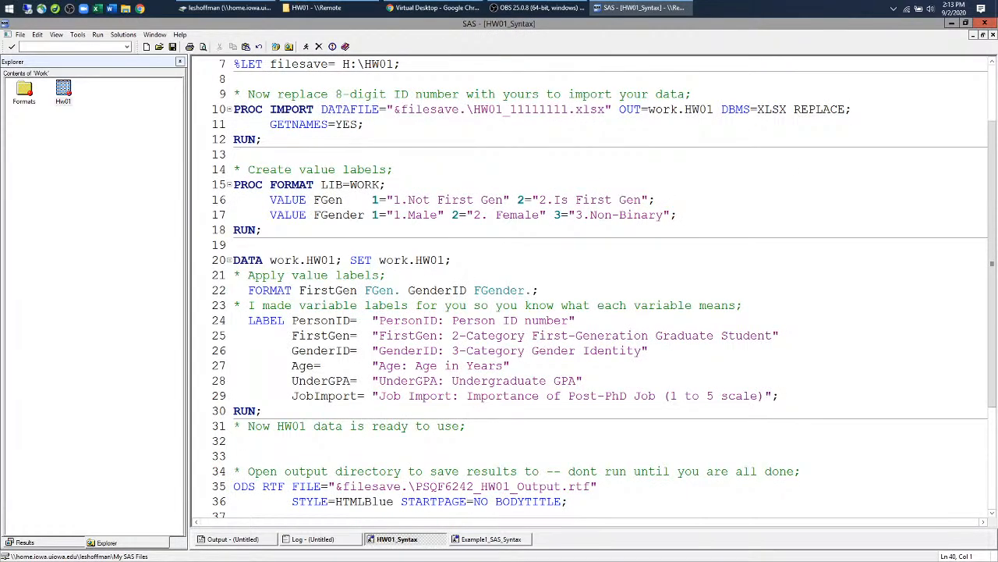
{"action": "scroll", "coordinate": [592, 289], "scroll_direction": "down", "scroll_amount": 5}
{"action": "scroll", "coordinate": [593, 289], "scroll_direction": "down", "scroll_amount": 3}
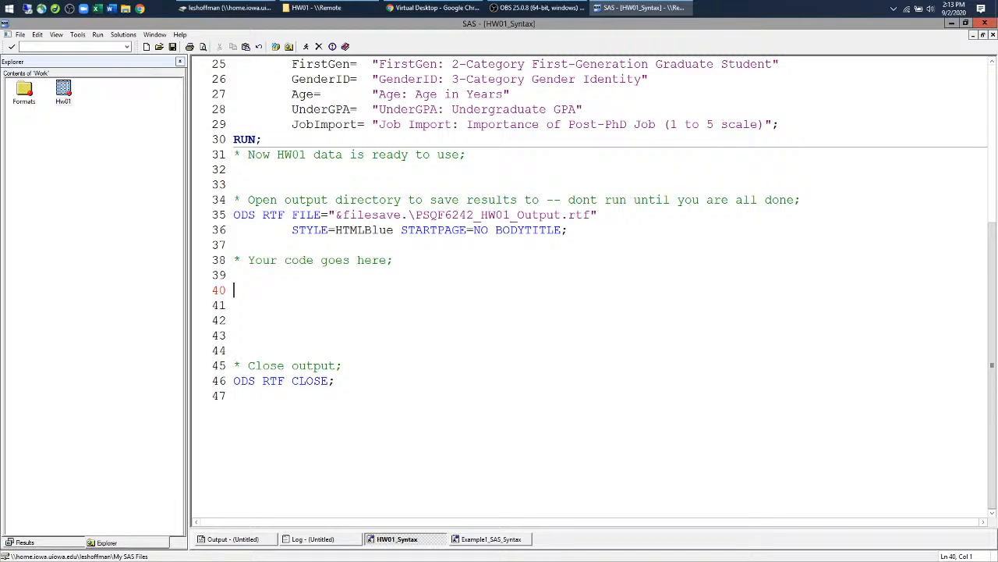
{"action": "left_click", "coordinate": [234, 275]}
{"action": "key", "text": "Return"}
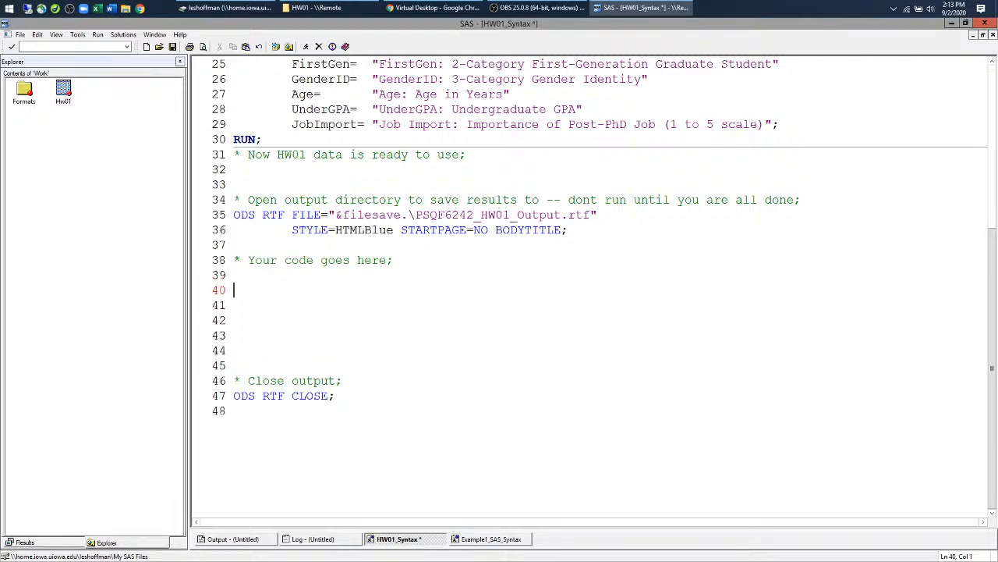
{"action": "key", "text": "ctrl+v"}
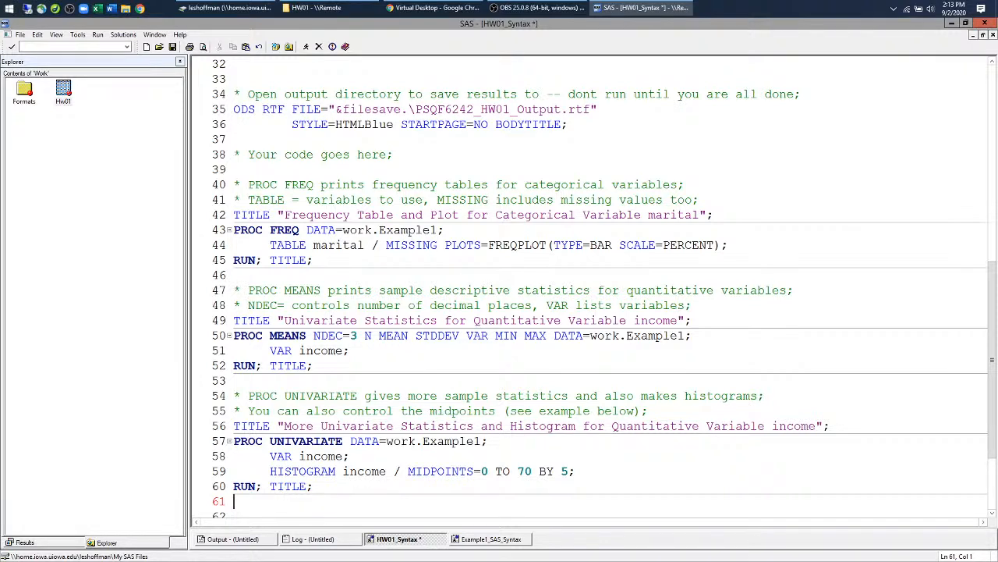
Try to run only the pasted PROC FREQ block in lines 40 to 45, check the log, and return to HW01_Syntax
{"action": "left_click_drag", "start_coordinate": [233, 184], "coordinate": [351, 275]}
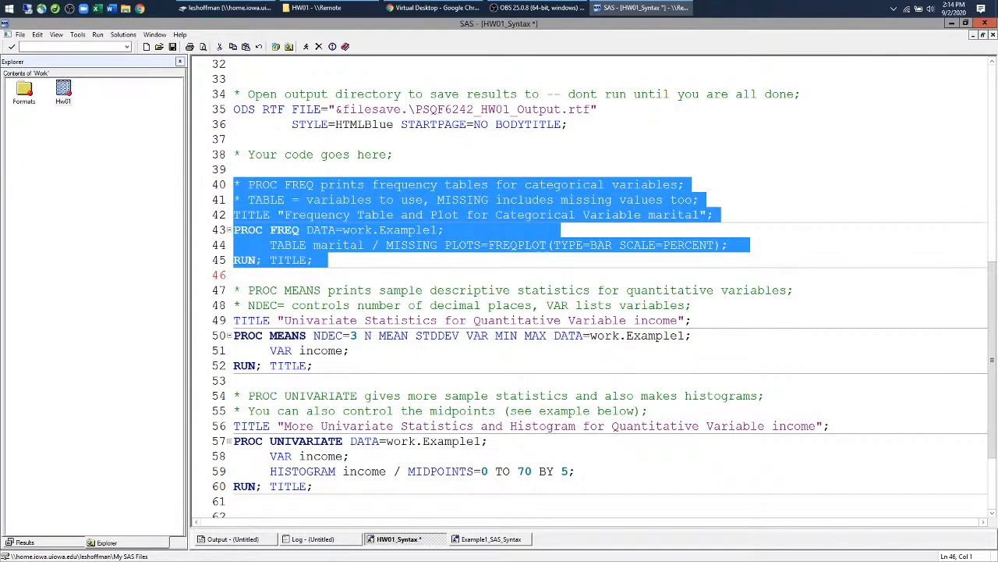
{"action": "left_click", "coordinate": [305, 48]}
{"action": "left_click", "coordinate": [314, 538]}
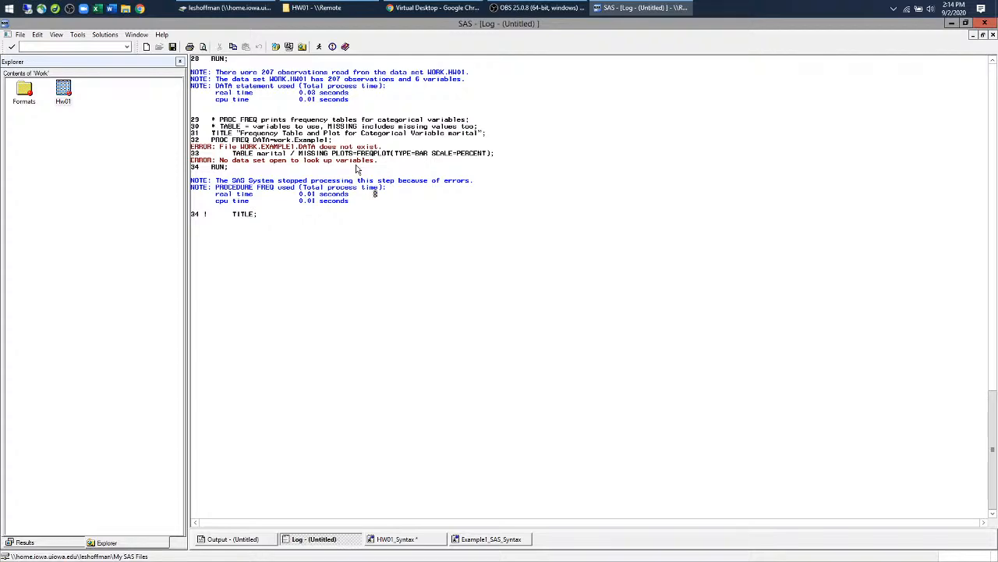
{"action": "left_click", "coordinate": [414, 539]}
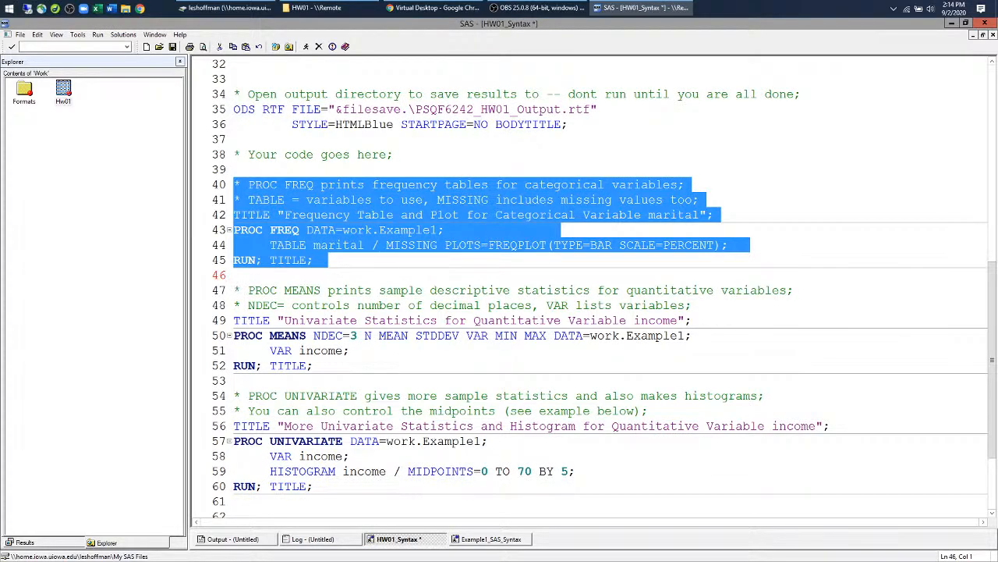
Compare the DATA= option of the pasted PROC FREQ with the data set name in the homework's DATA statement
{"action": "left_click", "coordinate": [349, 259]}
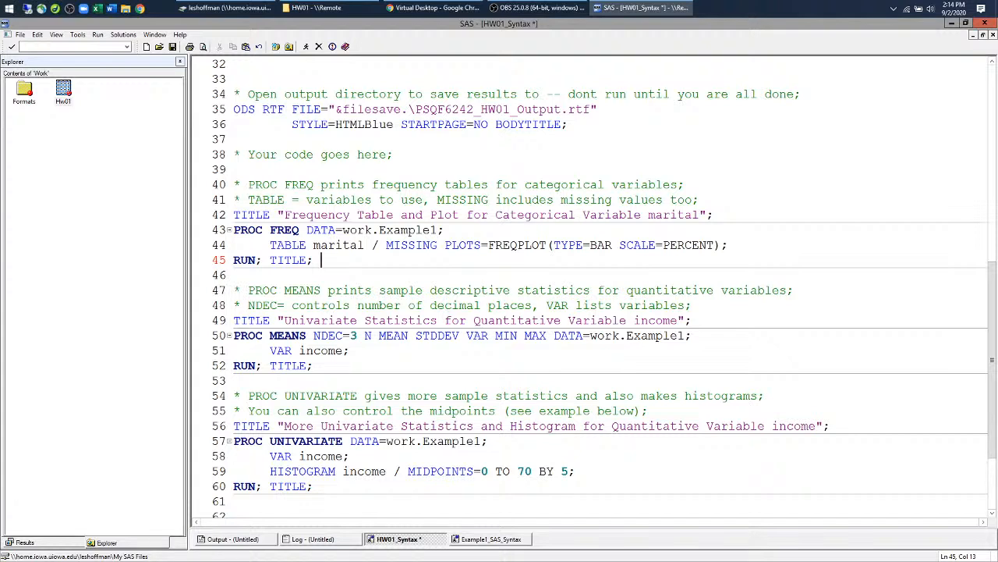
{"action": "left_click_drag", "start_coordinate": [307, 230], "coordinate": [437, 229]}
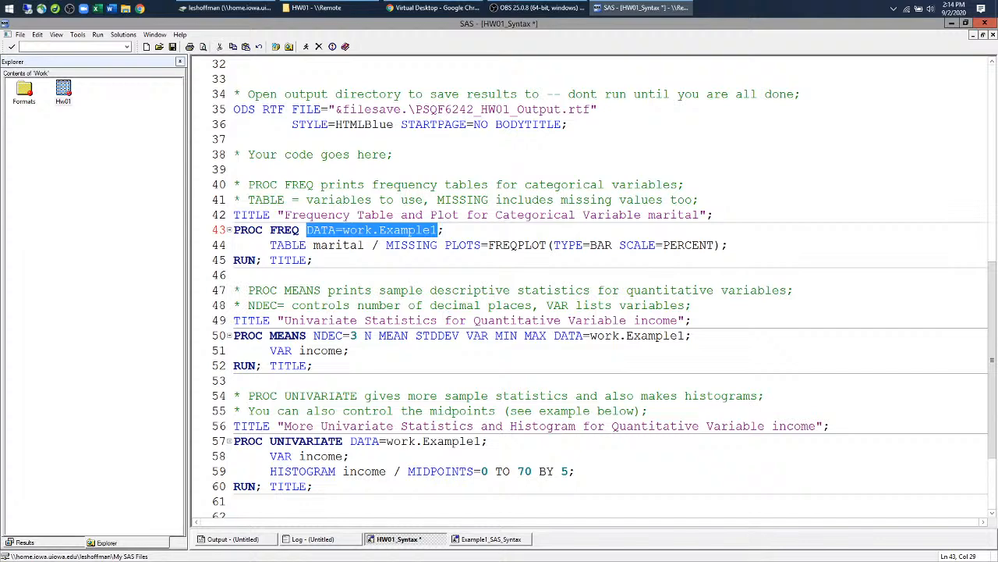
{"action": "left_click", "coordinate": [235, 274]}
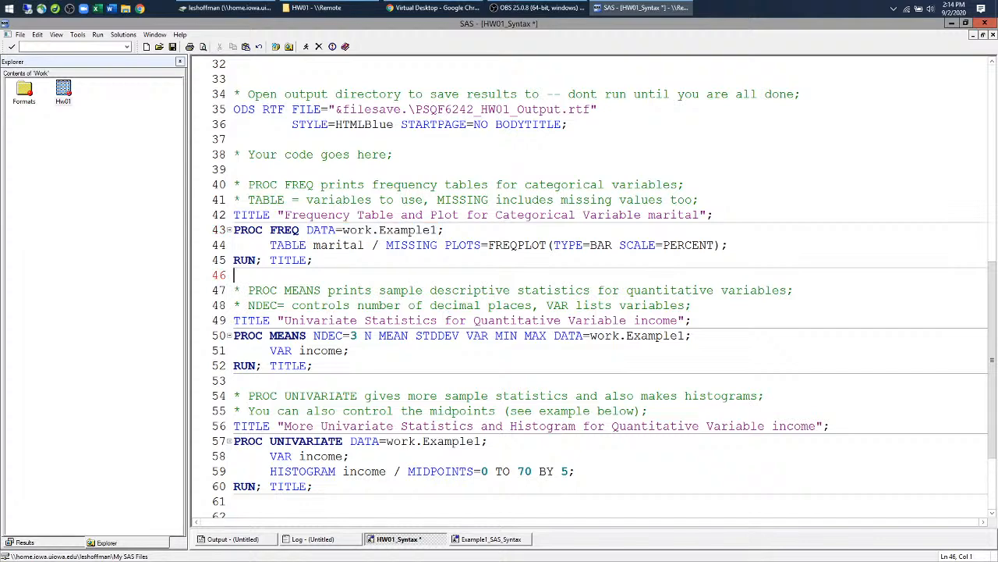
{"action": "scroll", "coordinate": [593, 289], "scroll_direction": "up", "scroll_amount": 7}
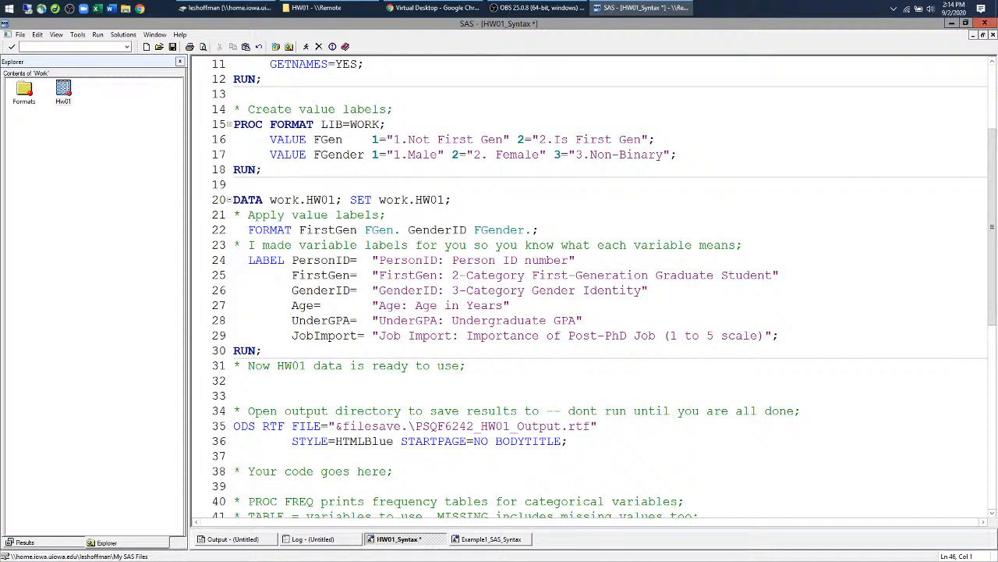
{"action": "left_click_drag", "start_coordinate": [306, 199], "coordinate": [337, 200]}
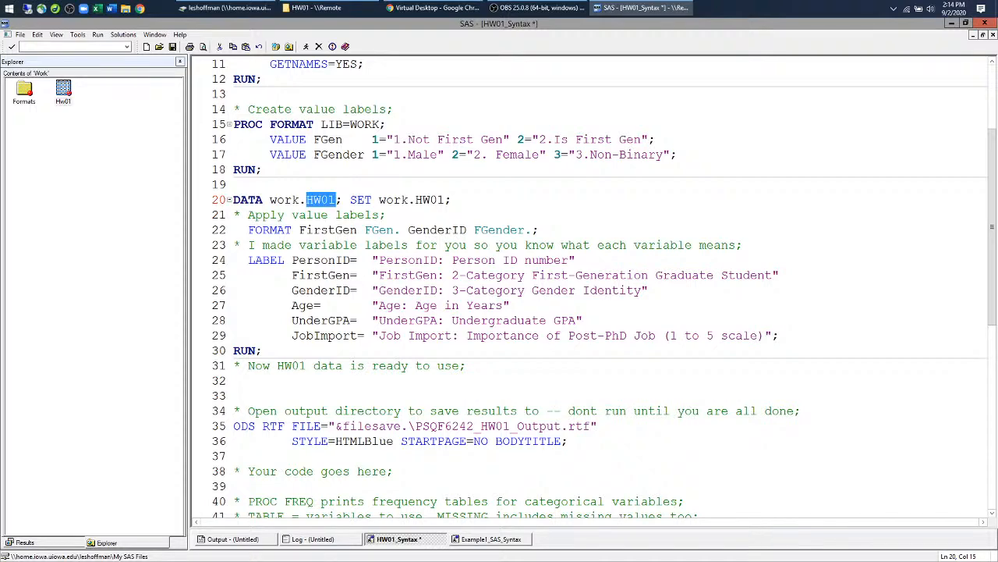
Change the data set name after work. to HW01 in the DATA= options of the pasted PROC FREQ, PROC MEANS and PROC UNIVARIATE
{"action": "scroll", "coordinate": [593, 289], "scroll_direction": "down", "scroll_amount": 6}
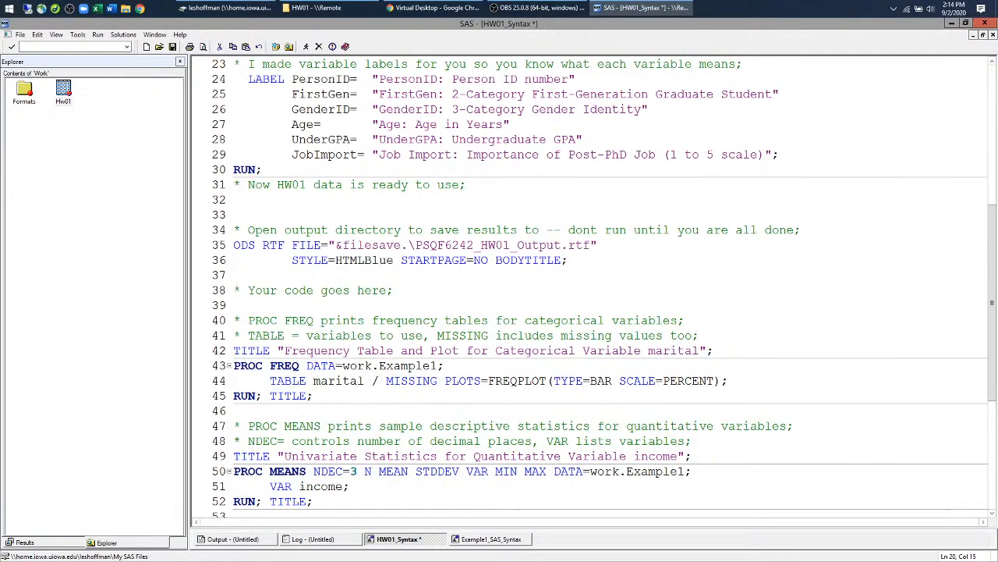
{"action": "double_click", "coordinate": [408, 274]}
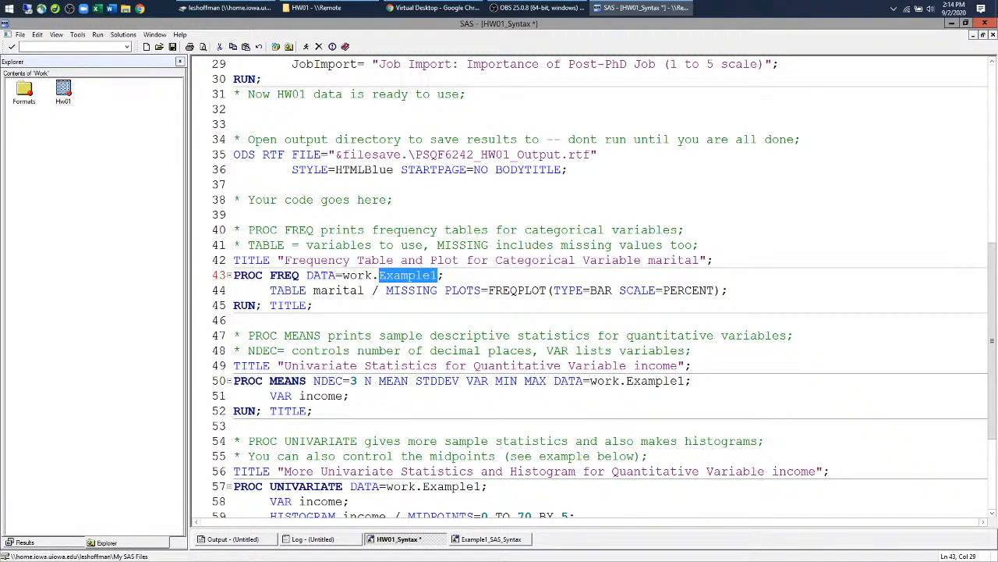
{"action": "scroll", "coordinate": [604, 288], "scroll_direction": "down", "scroll_amount": 1}
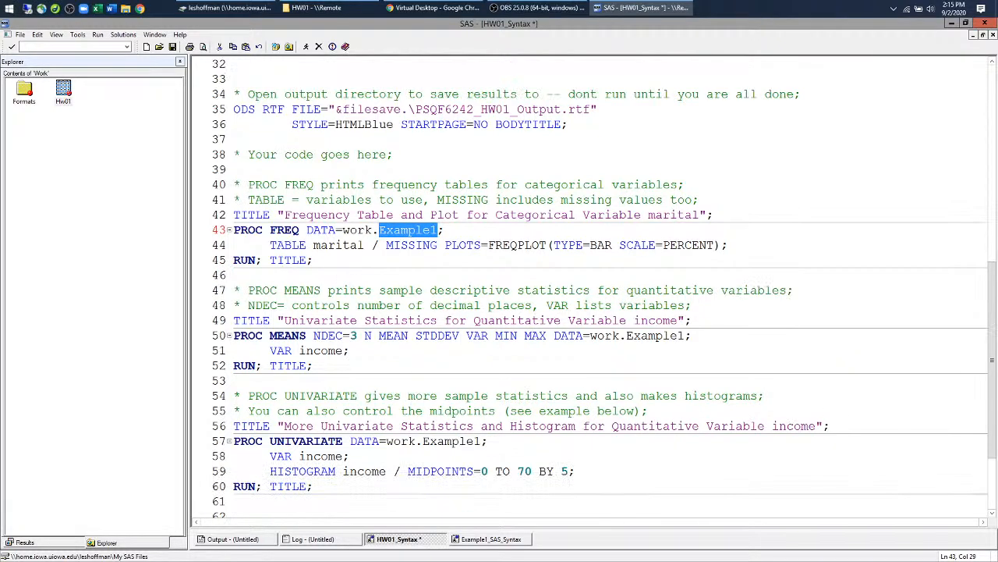
{"action": "type", "text": "HW01"}
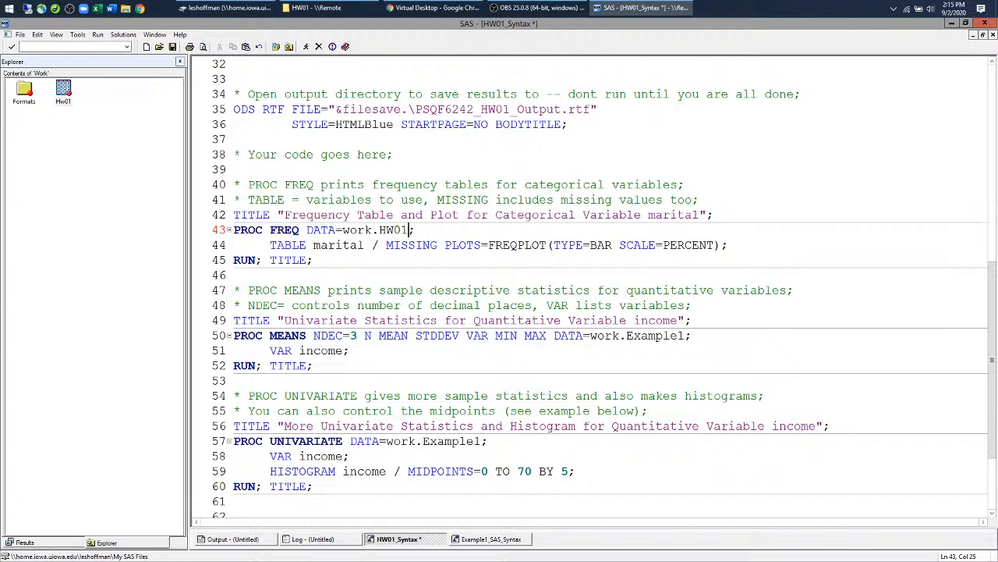
{"action": "scroll", "coordinate": [604, 288], "scroll_direction": "down", "scroll_amount": 1}
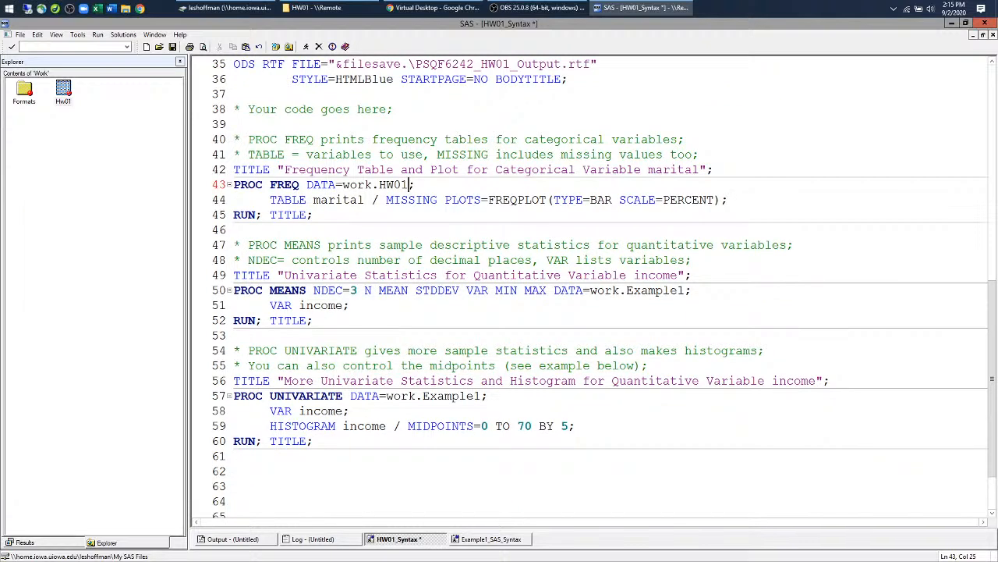
{"action": "double_click", "coordinate": [659, 290]}
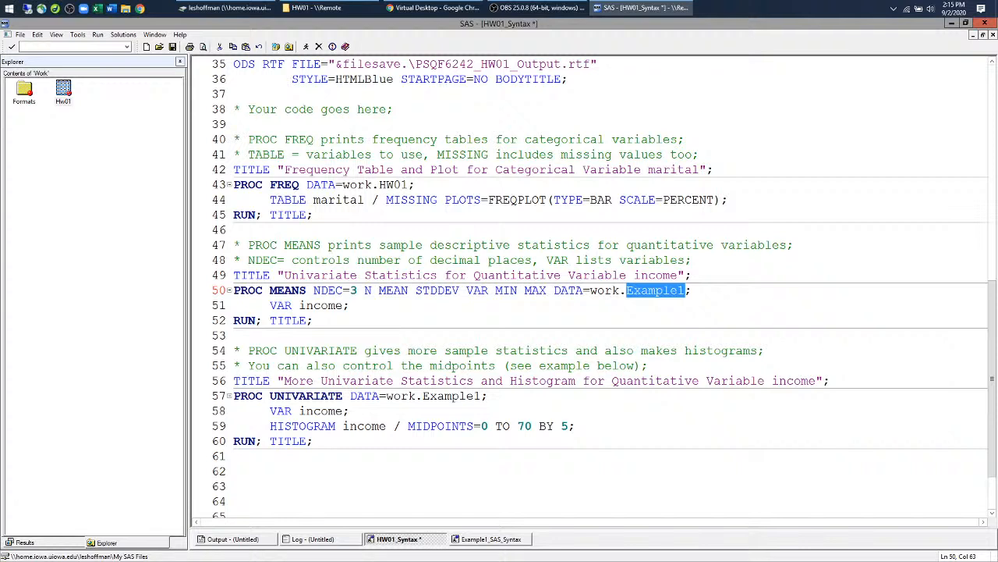
{"action": "type", "text": "HW01"}
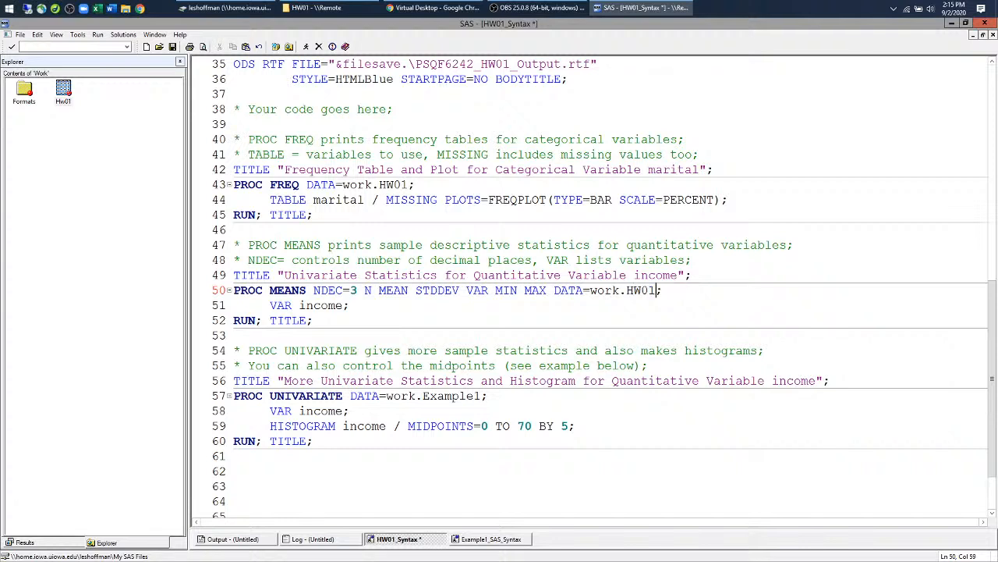
{"action": "double_click", "coordinate": [453, 395]}
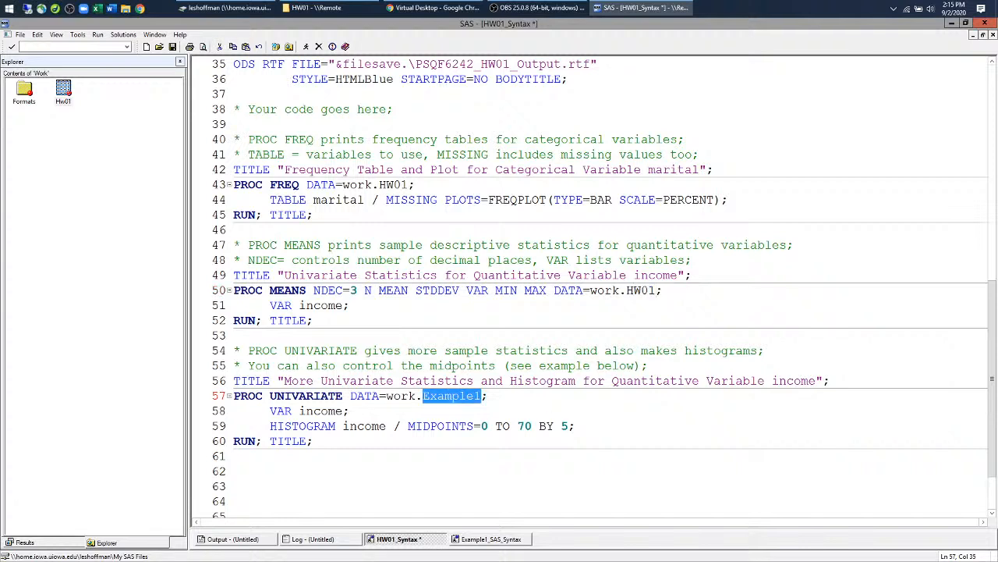
{"action": "type", "text": "HW01"}
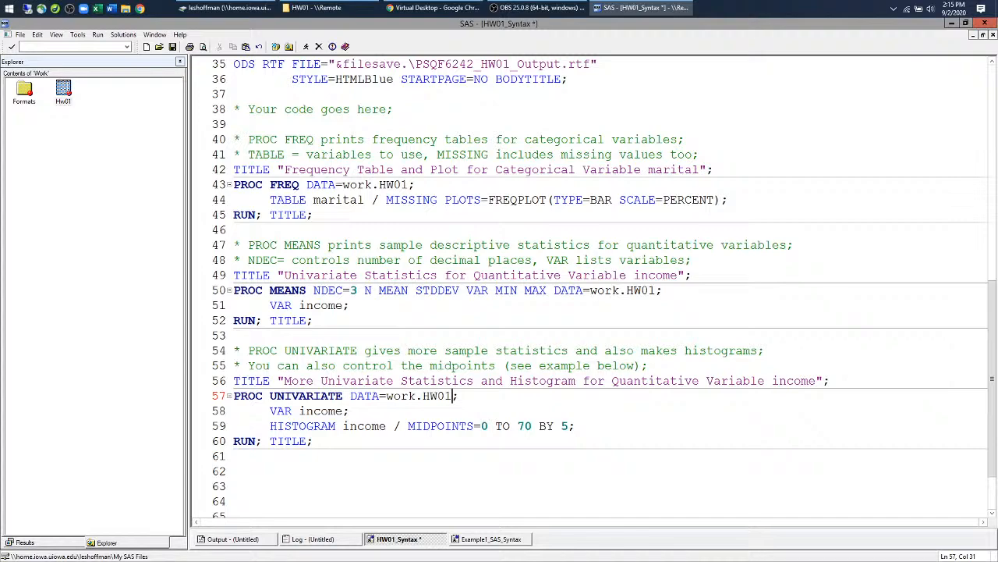
Switch to the PSQF6242 Homework #1 page in Chrome and read the general instructions, including the required rounding precision
{"action": "left_click", "coordinate": [432, 9]}
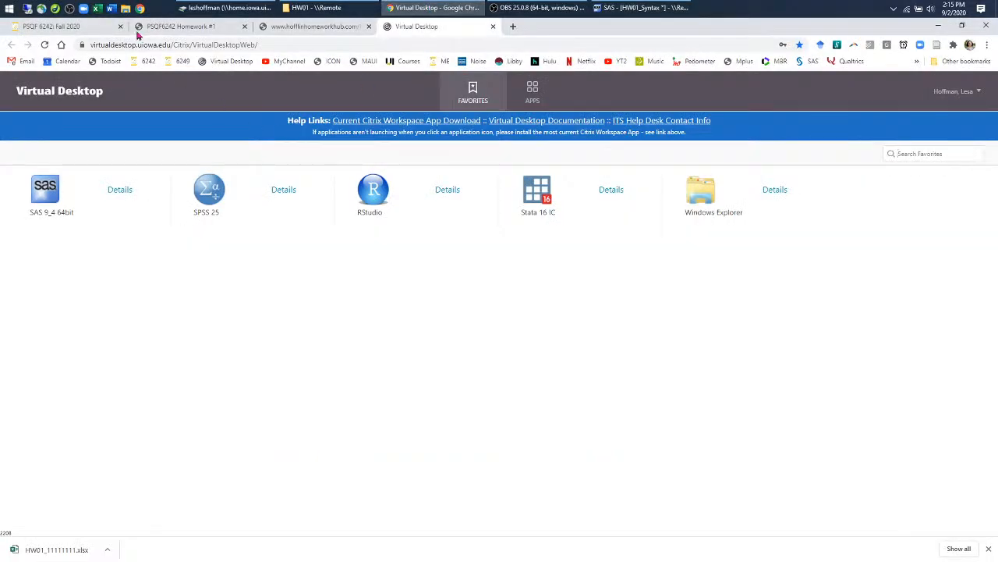
{"action": "left_click", "coordinate": [164, 29]}
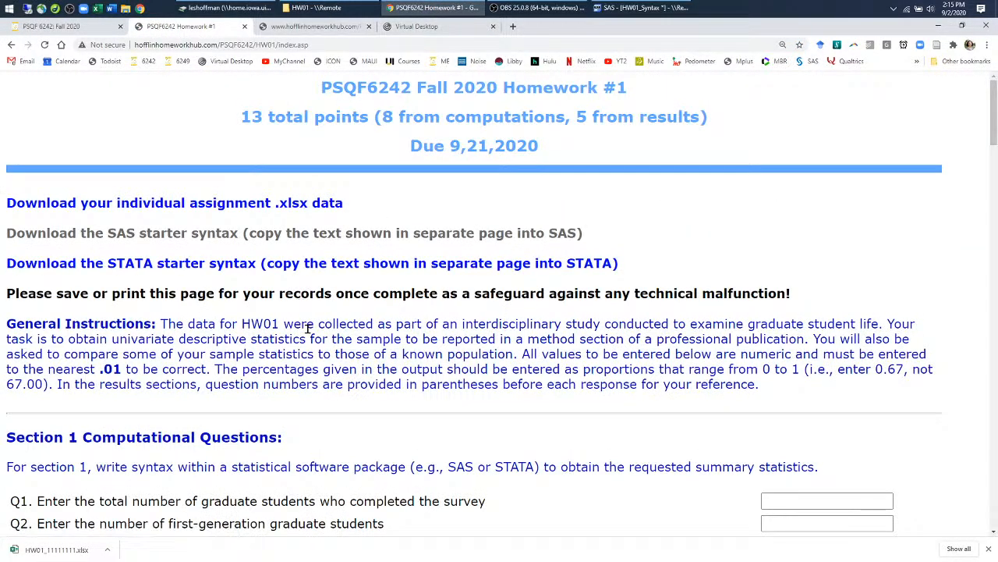
{"action": "scroll", "coordinate": [308, 331], "scroll_direction": "down", "scroll_amount": 2}
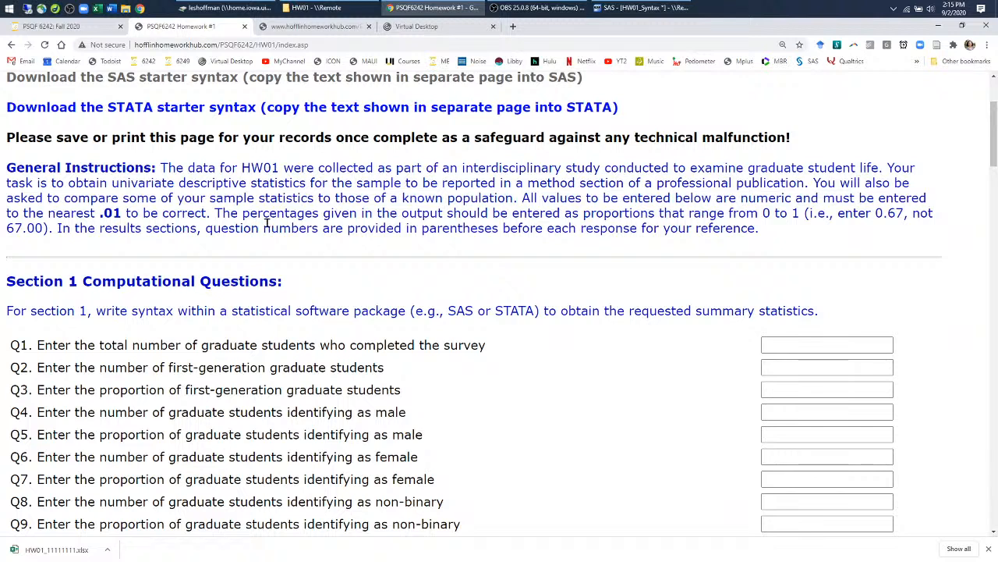
{"action": "left_click_drag", "start_coordinate": [98, 211], "coordinate": [123, 211]}
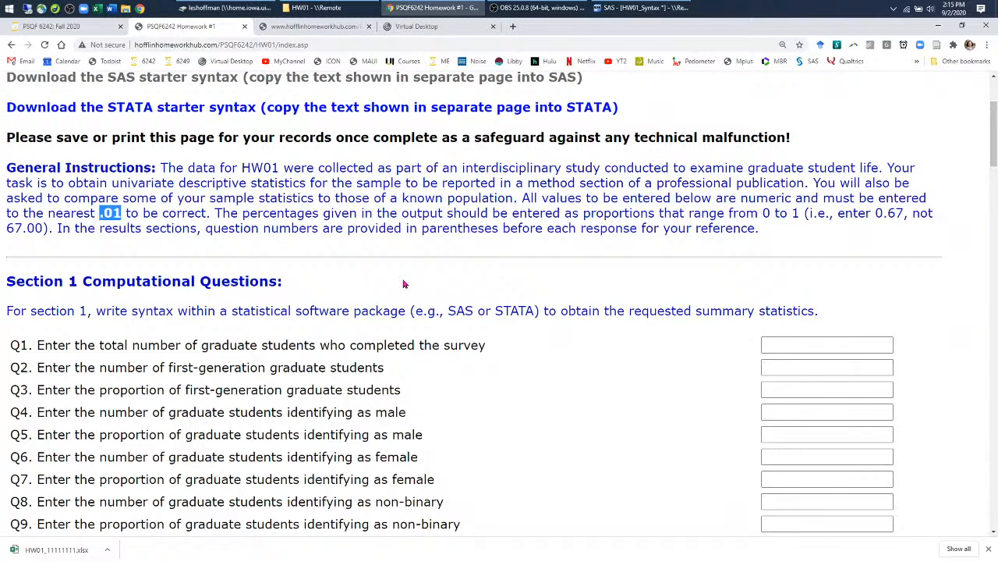
{"action": "scroll", "coordinate": [403, 284], "scroll_direction": "down", "scroll_amount": 1}
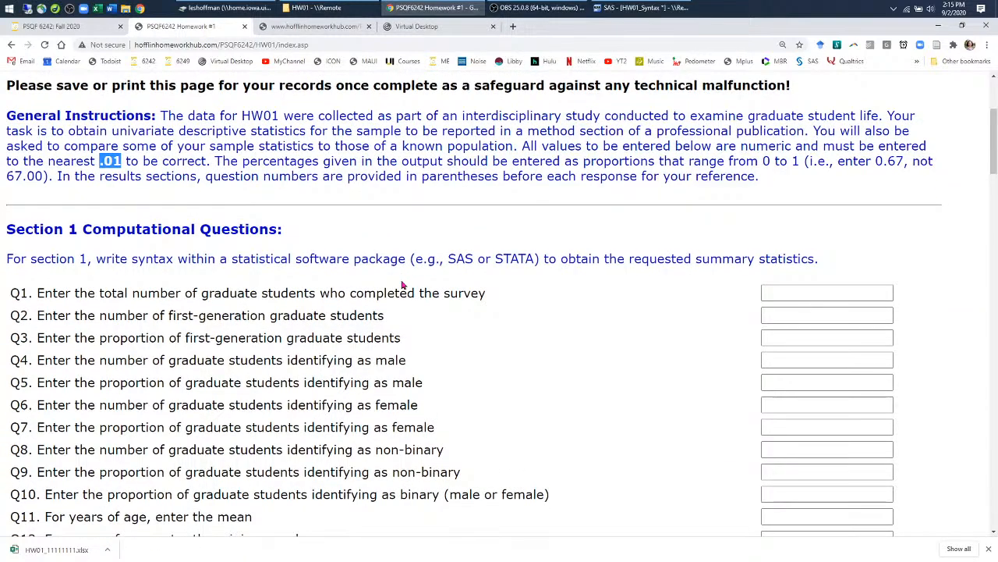
{"action": "scroll", "coordinate": [403, 284], "scroll_direction": "down", "scroll_amount": 1}
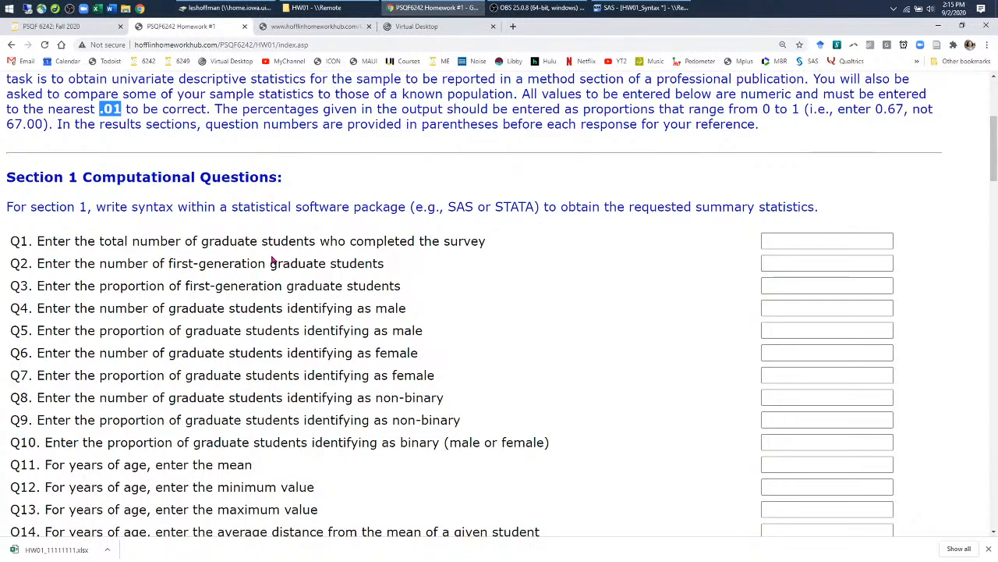
{"action": "scroll", "coordinate": [272, 260], "scroll_direction": "down", "scroll_amount": 1}
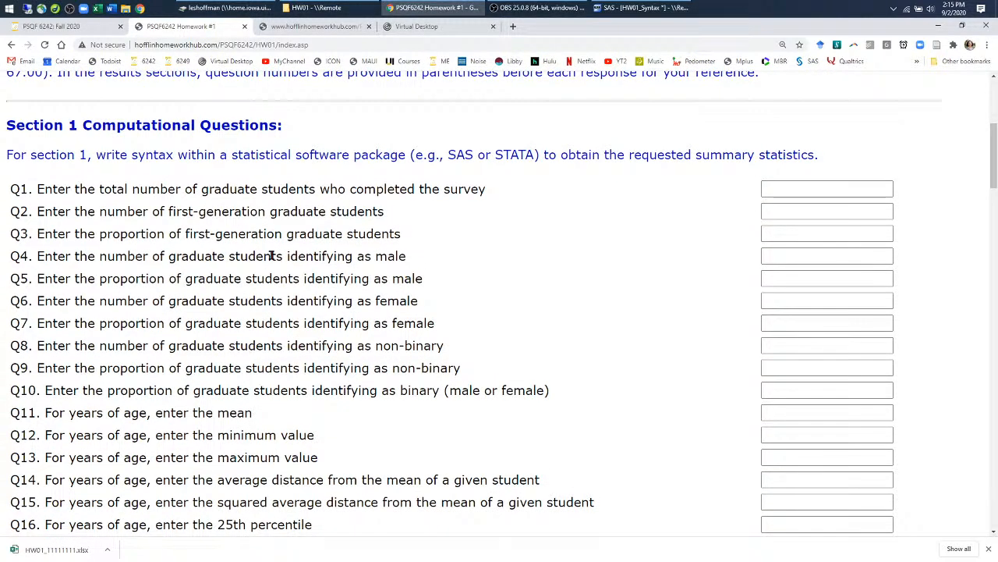
Review Section 1 questions Q1 to Q3 about the total number of students and the first-generation number and proportion
{"action": "scroll", "coordinate": [272, 256], "scroll_direction": "up", "scroll_amount": 2}
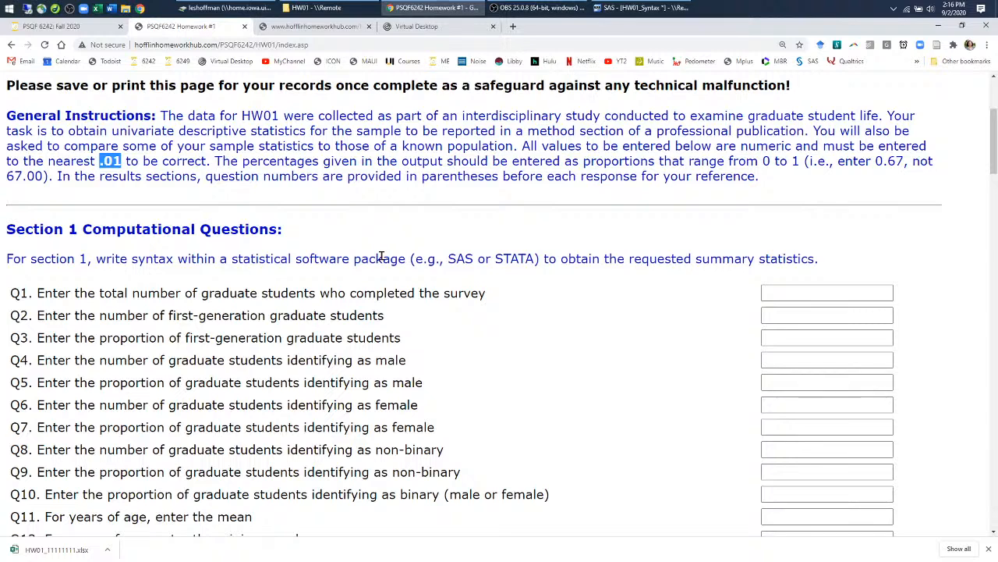
{"action": "scroll", "coordinate": [381, 256], "scroll_direction": "down", "scroll_amount": 1}
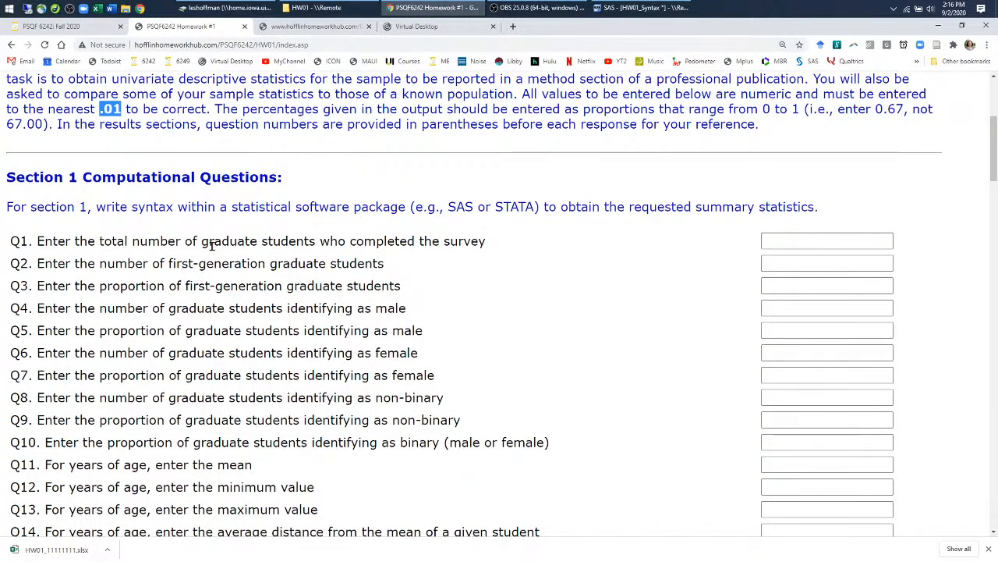
{"action": "scroll", "coordinate": [341, 241], "scroll_direction": "down", "scroll_amount": 1}
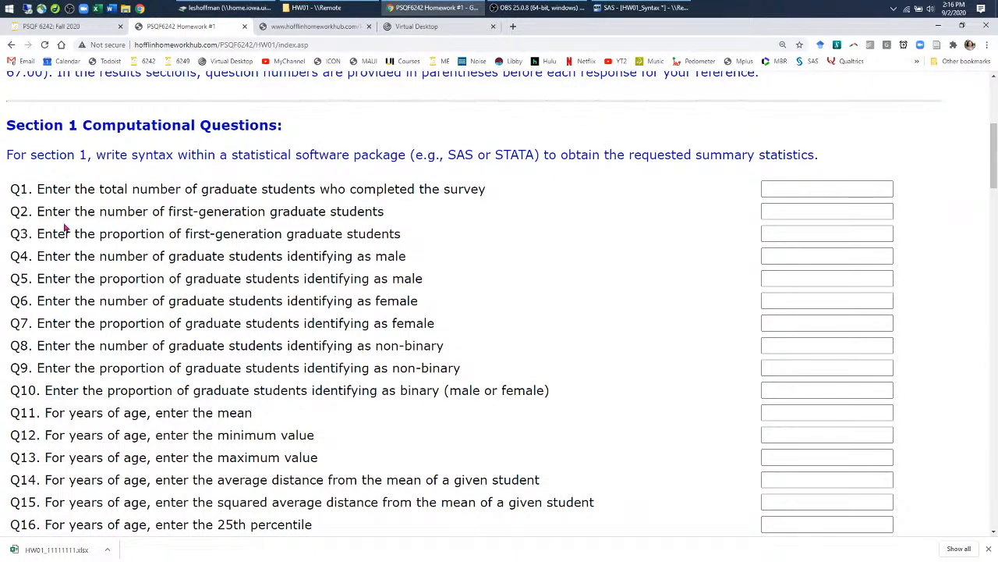
{"action": "left_click_drag", "start_coordinate": [36, 211], "coordinate": [404, 241]}
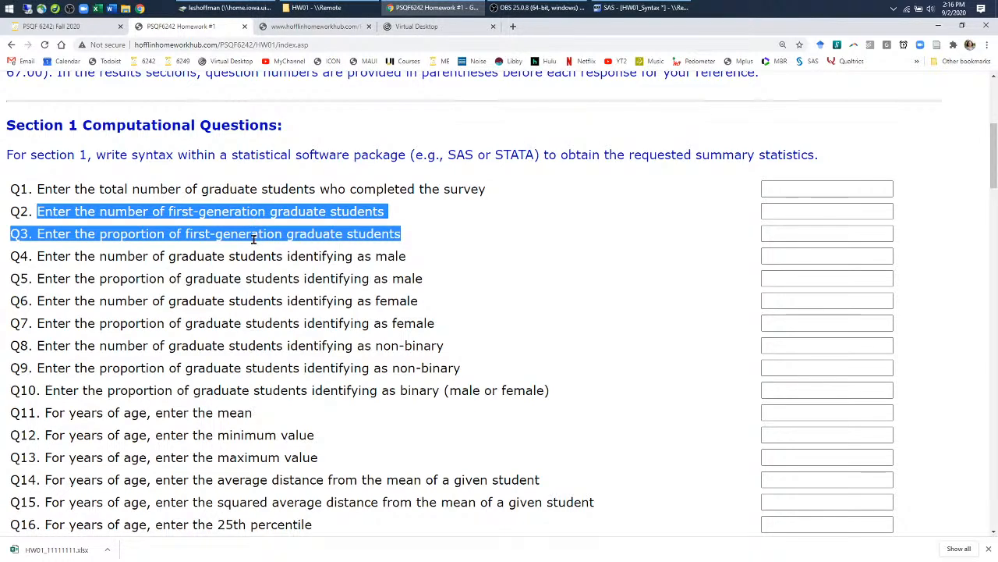
{"action": "scroll", "coordinate": [254, 239], "scroll_direction": "down", "scroll_amount": 1}
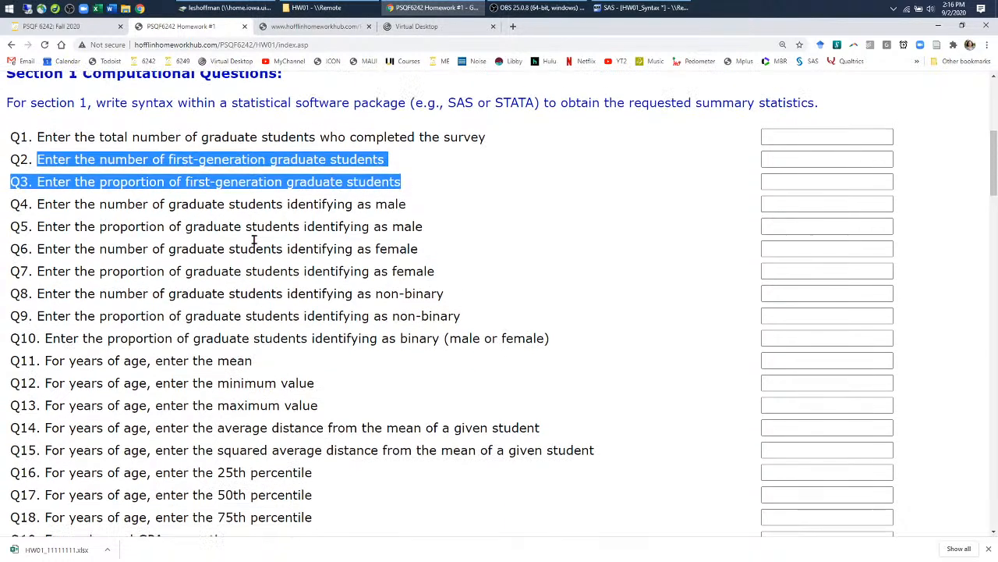
{"action": "left_click_drag", "start_coordinate": [105, 141], "coordinate": [322, 141]}
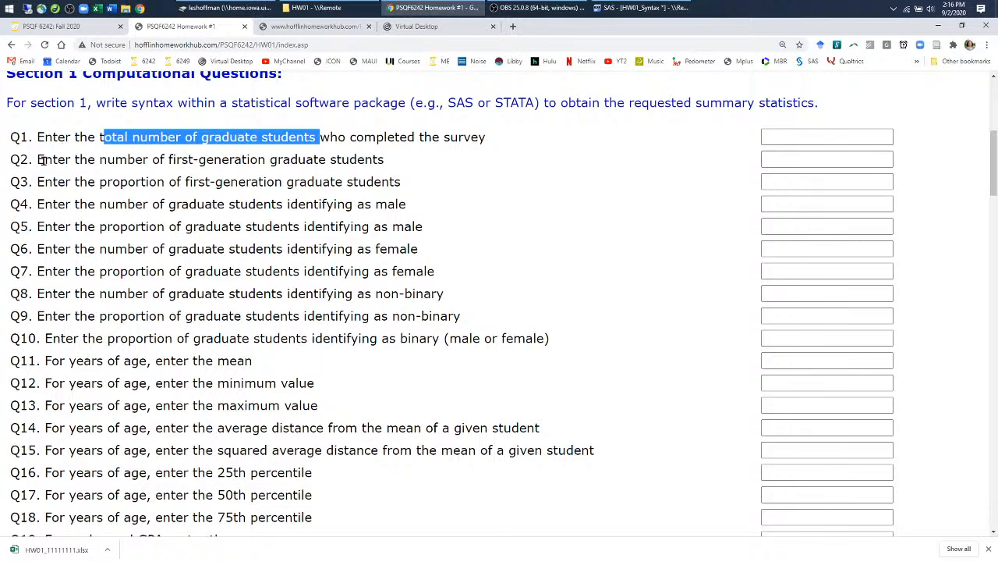
{"action": "left_click_drag", "start_coordinate": [38, 160], "coordinate": [402, 179]}
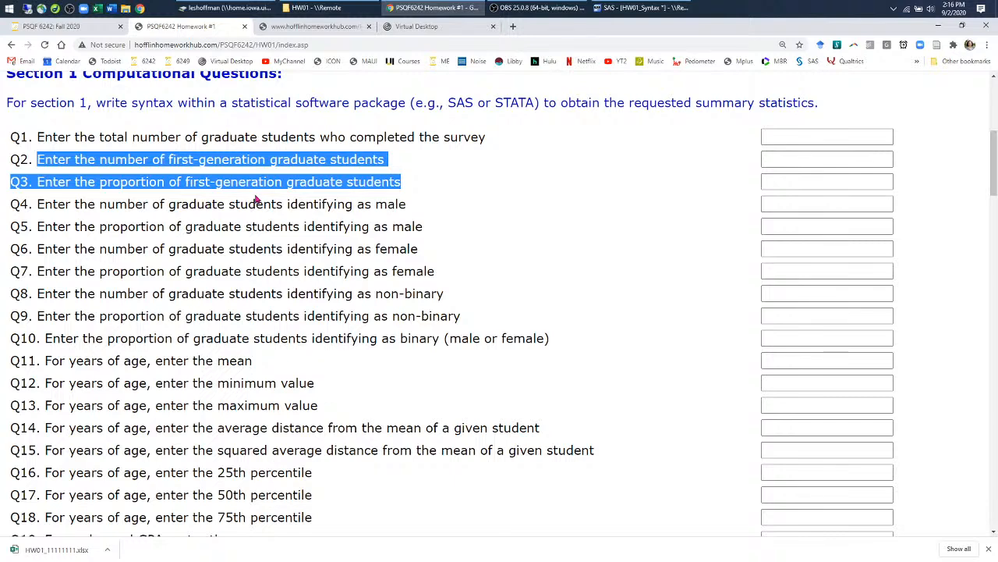
Return to HW01_Syntax in SAS and examine the LABEL statement and FGen value labels to identify the first-generation variable
{"action": "left_click", "coordinate": [630, 9]}
{"action": "scroll", "coordinate": [593, 289], "scroll_direction": "up", "scroll_amount": 6}
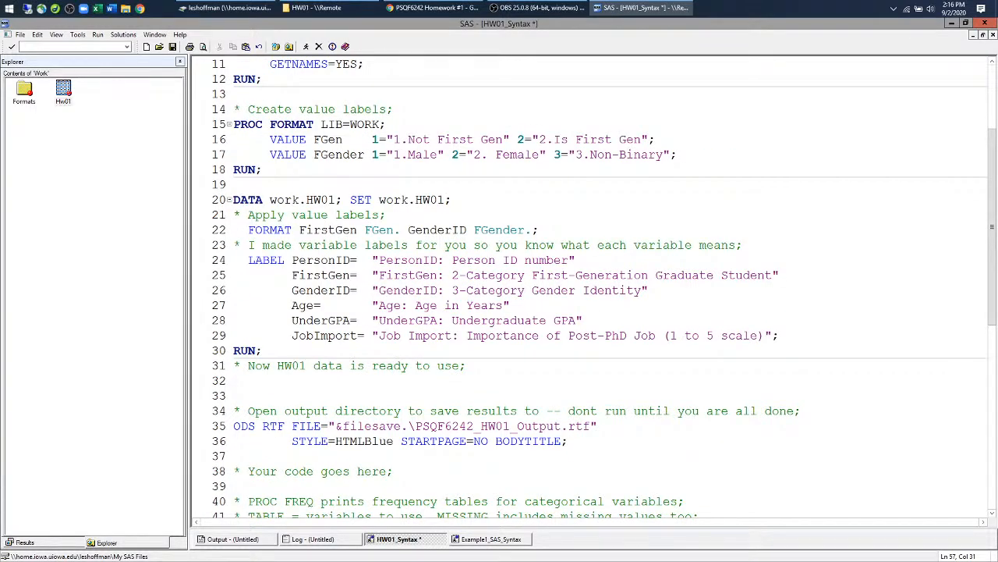
{"action": "scroll", "coordinate": [604, 289], "scroll_direction": "down", "scroll_amount": 1}
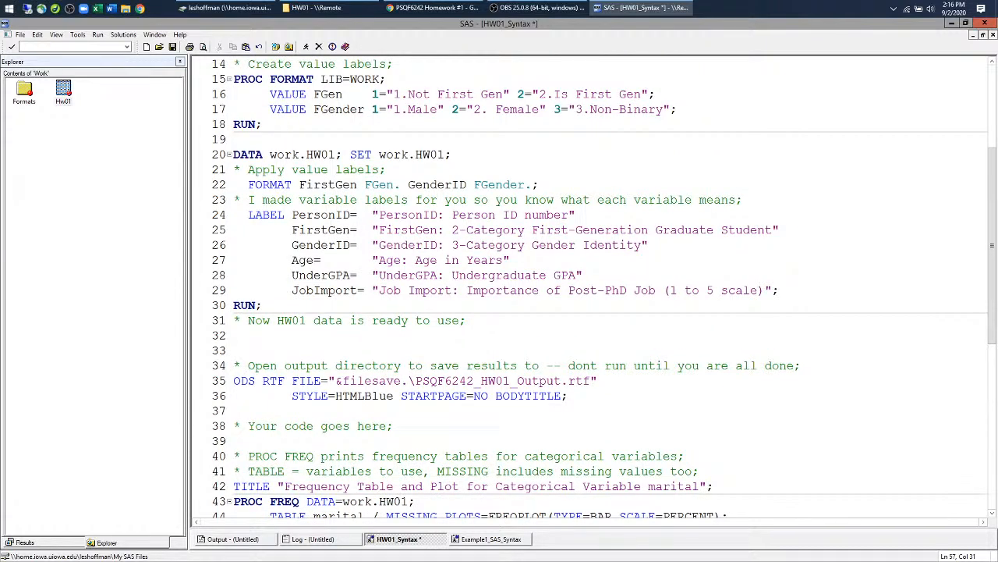
{"action": "double_click", "coordinate": [264, 215]}
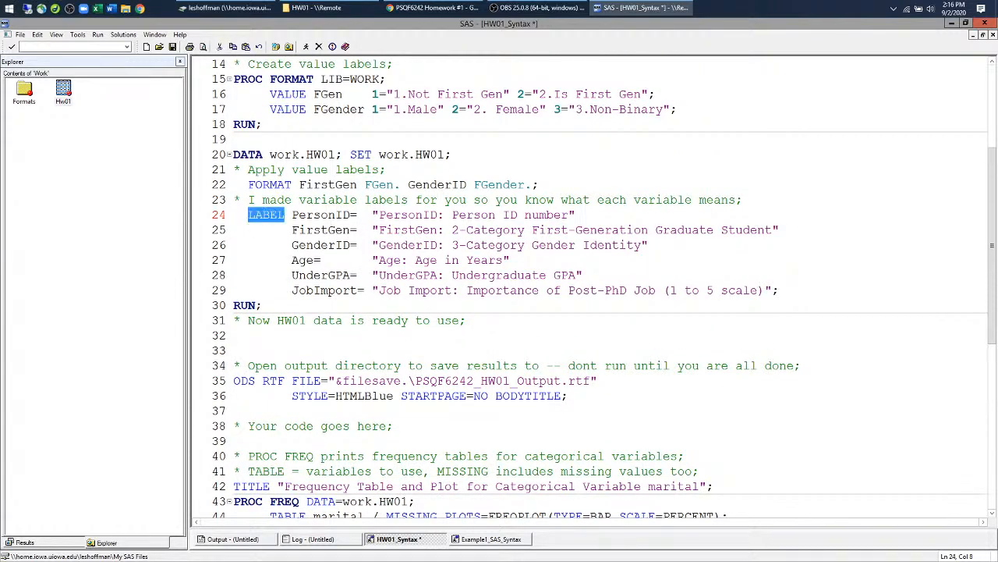
{"action": "double_click", "coordinate": [353, 214]}
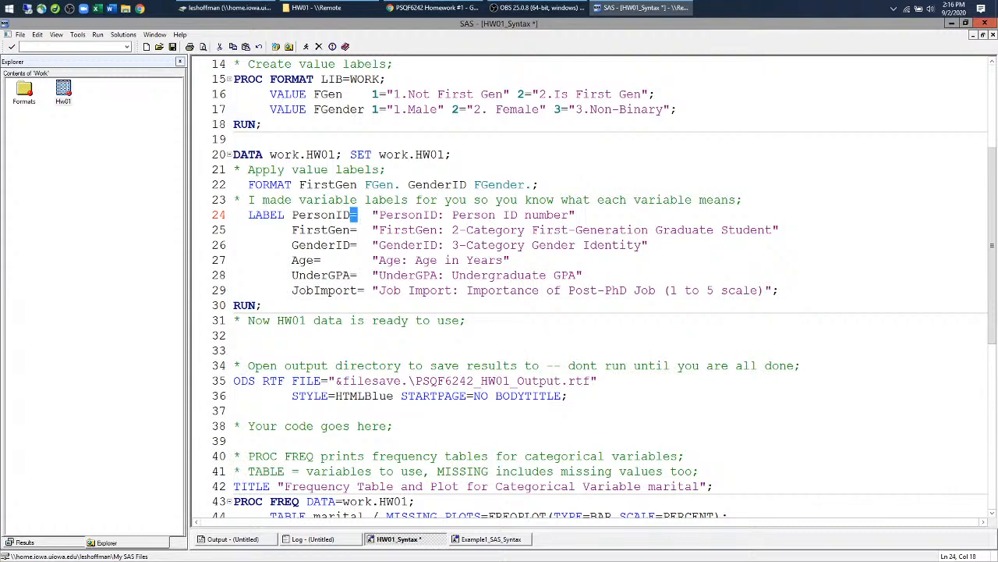
{"action": "double_click", "coordinate": [321, 215]}
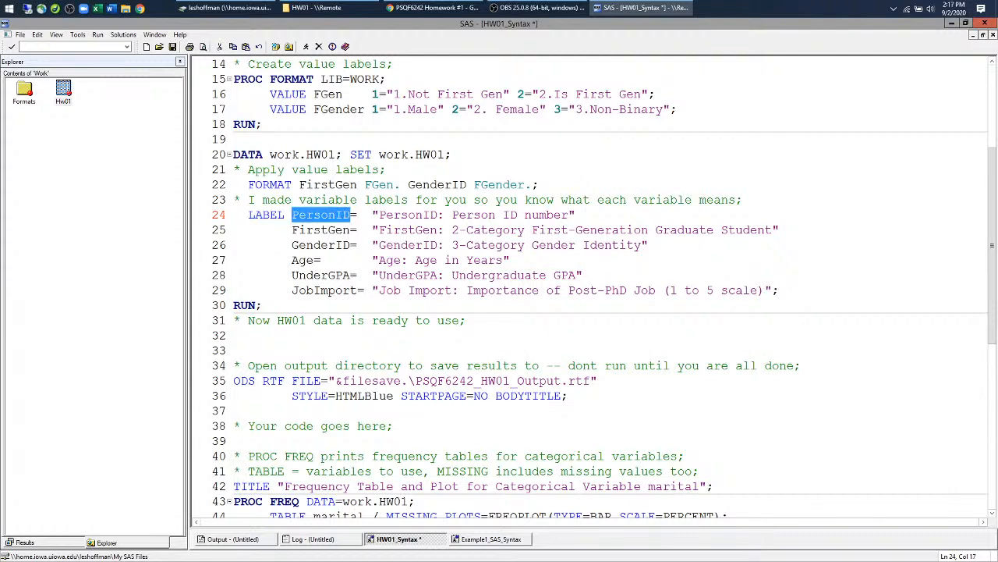
{"action": "double_click", "coordinate": [307, 230]}
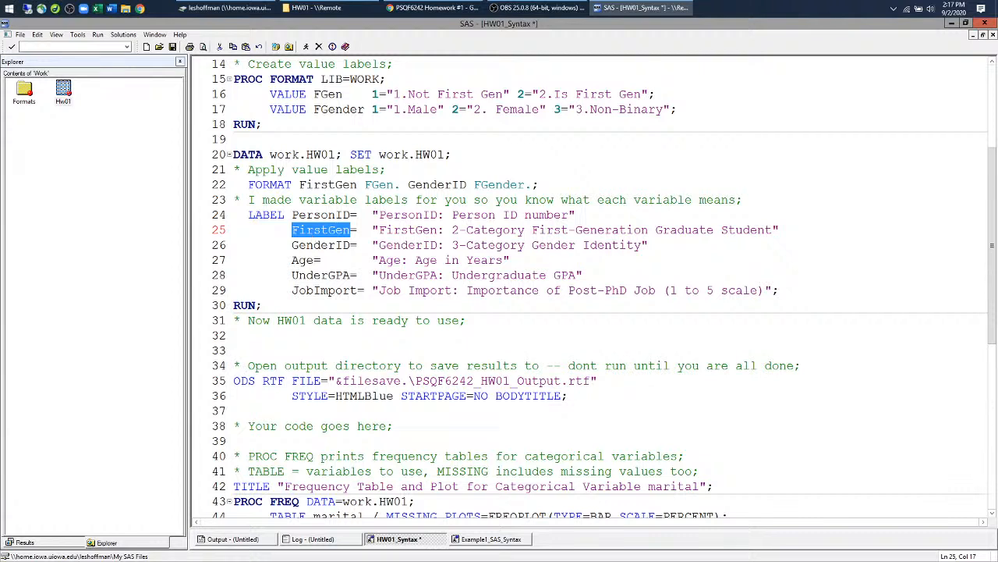
{"action": "left_click_drag", "start_coordinate": [453, 229], "coordinate": [532, 229]}
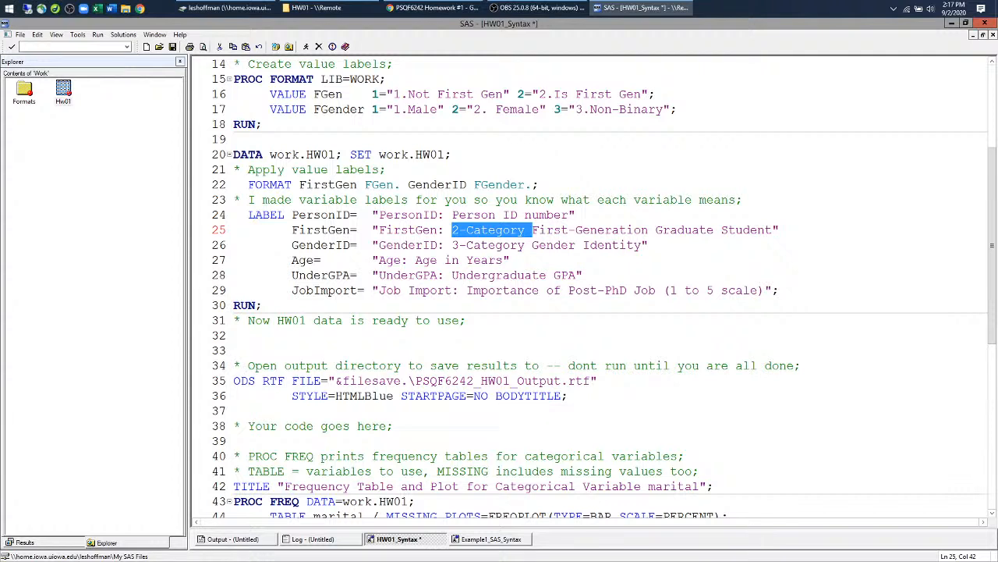
{"action": "left_click_drag", "start_coordinate": [372, 94], "coordinate": [649, 94]}
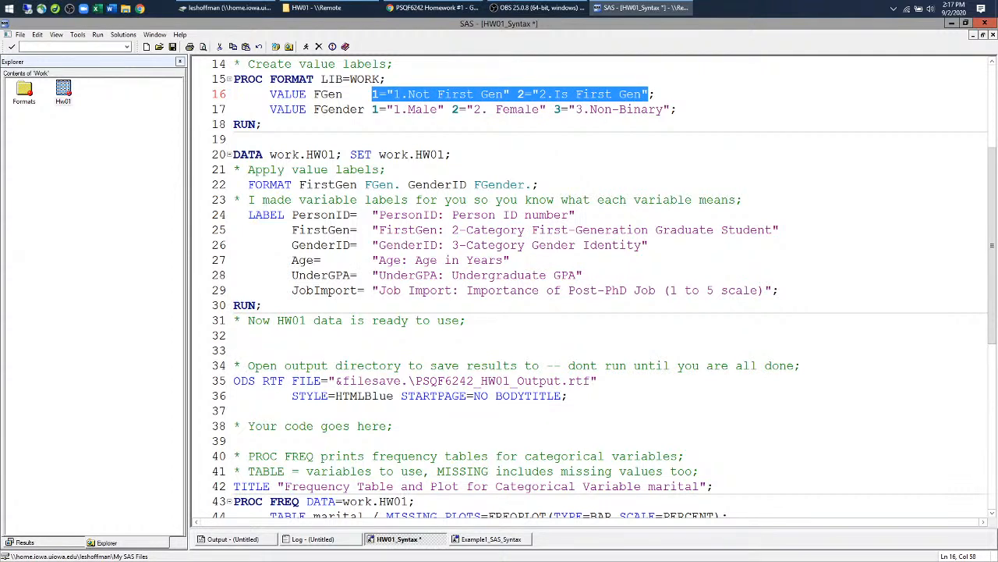
Replace marital in the PROC FREQ TABLE statement with the variable name FirstGen, copied from the LABEL statement
{"action": "double_click", "coordinate": [321, 230]}
{"action": "key", "text": "ctrl+c"}
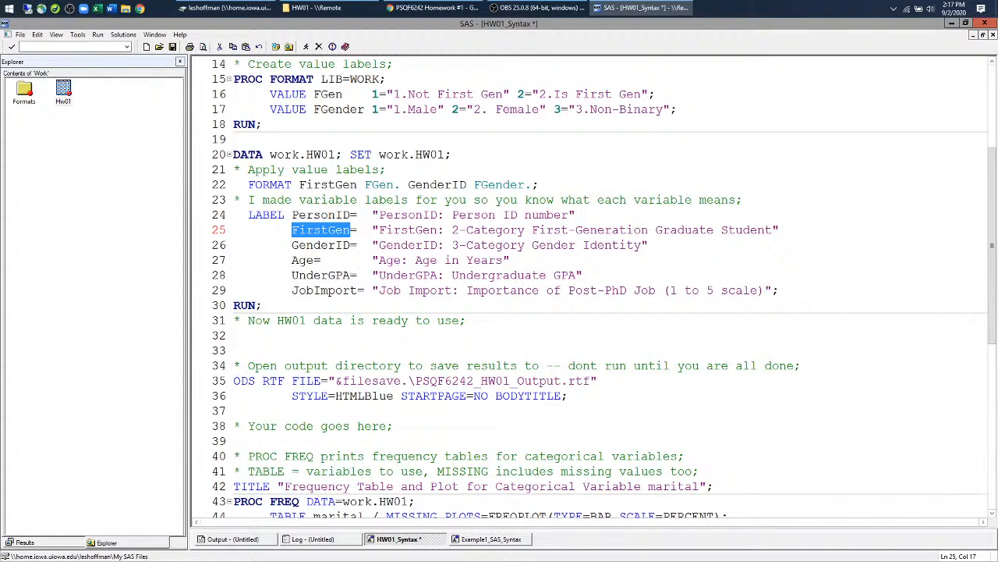
{"action": "scroll", "coordinate": [601, 289], "scroll_direction": "down", "scroll_amount": 2}
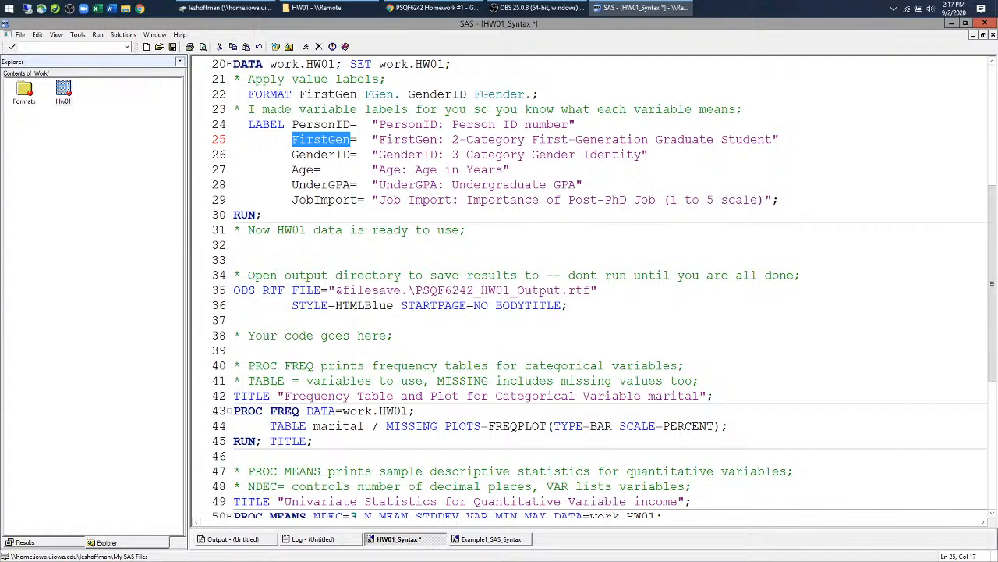
{"action": "scroll", "coordinate": [601, 289], "scroll_direction": "down", "scroll_amount": 3}
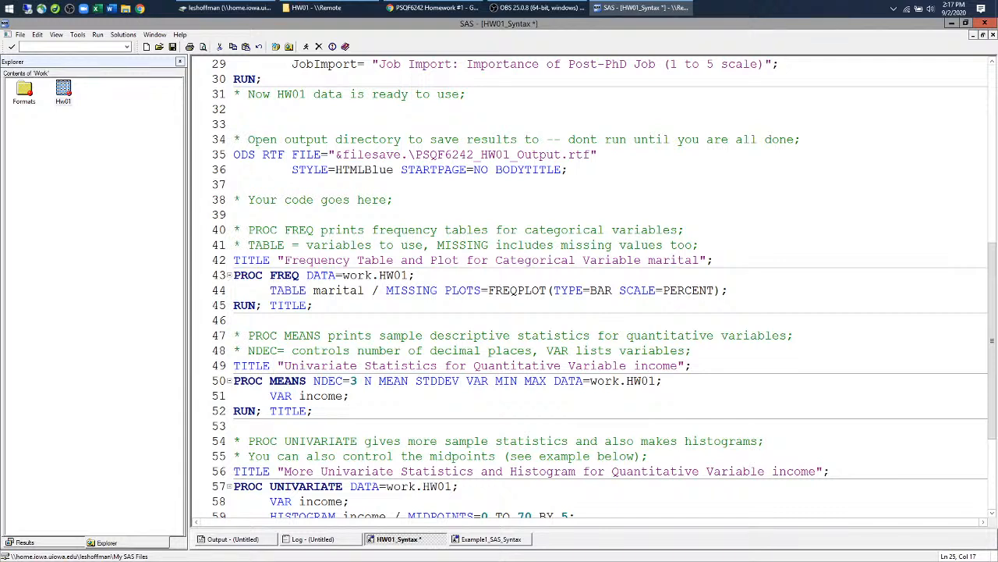
{"action": "double_click", "coordinate": [340, 290]}
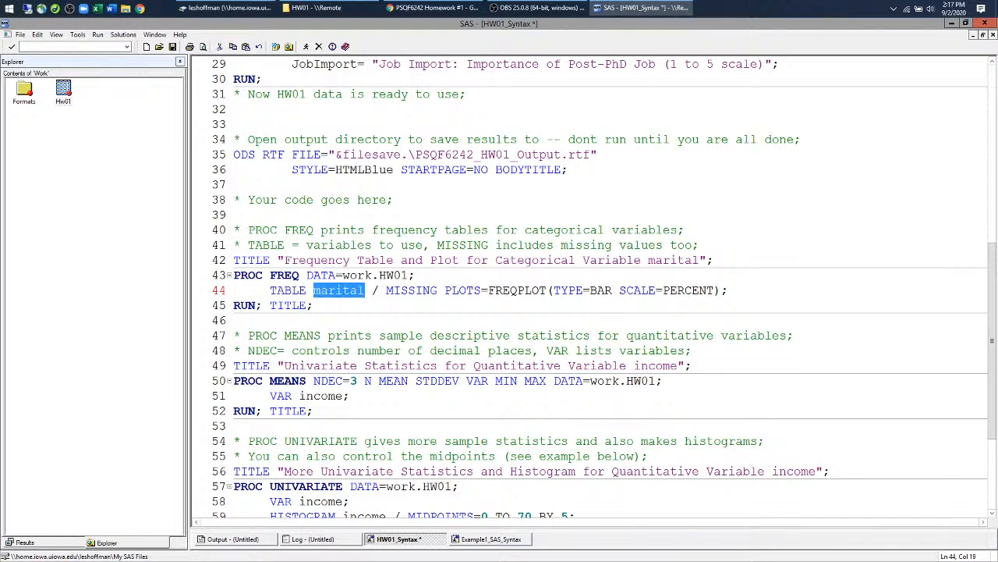
{"action": "key", "text": "ctrl+v"}
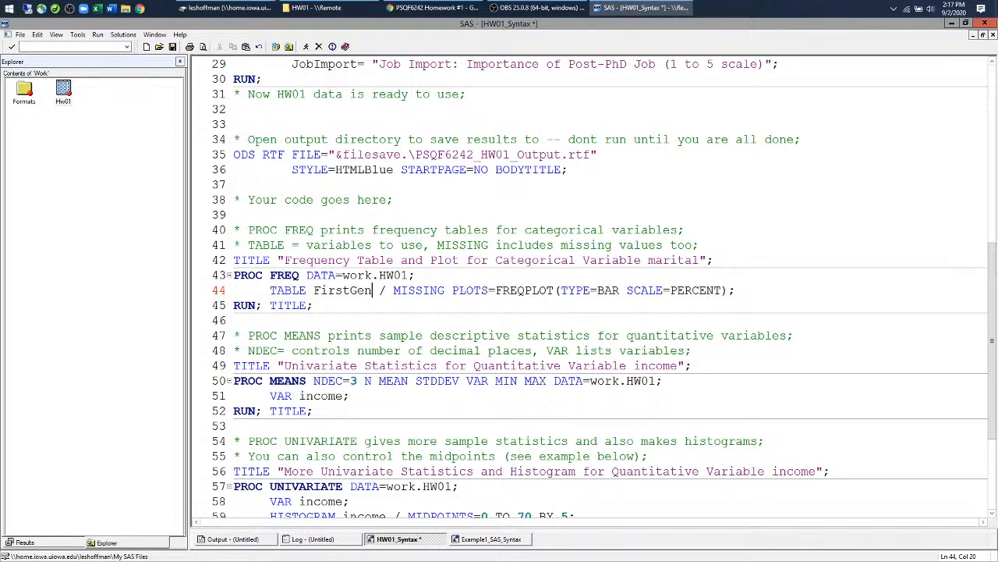
Replace marital in the PROC FREQ title with FirstGen
{"action": "double_click", "coordinate": [337, 290]}
{"action": "key", "text": "ctrl+c"}
{"action": "double_click", "coordinate": [668, 263]}
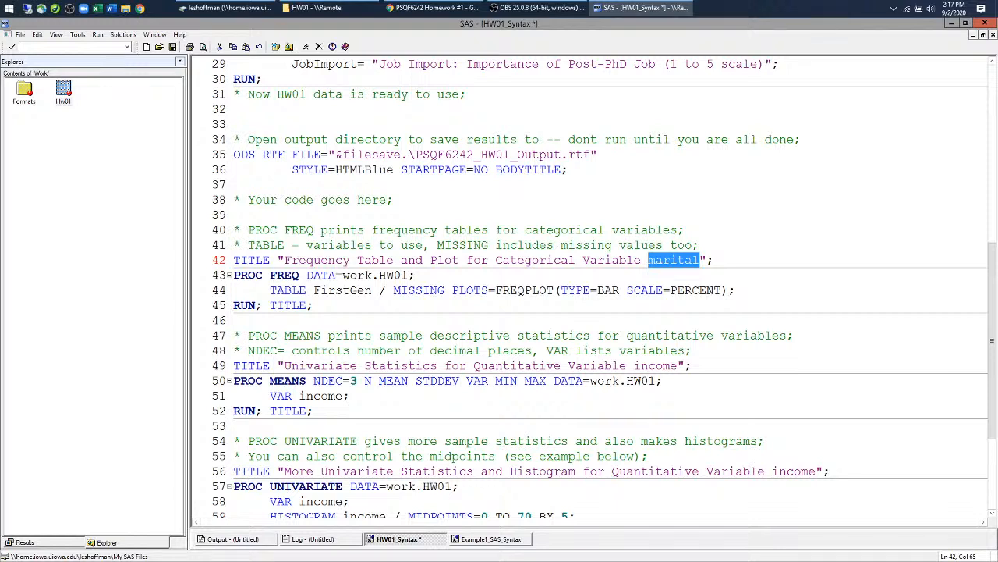
{"action": "key", "text": "ctrl+v"}
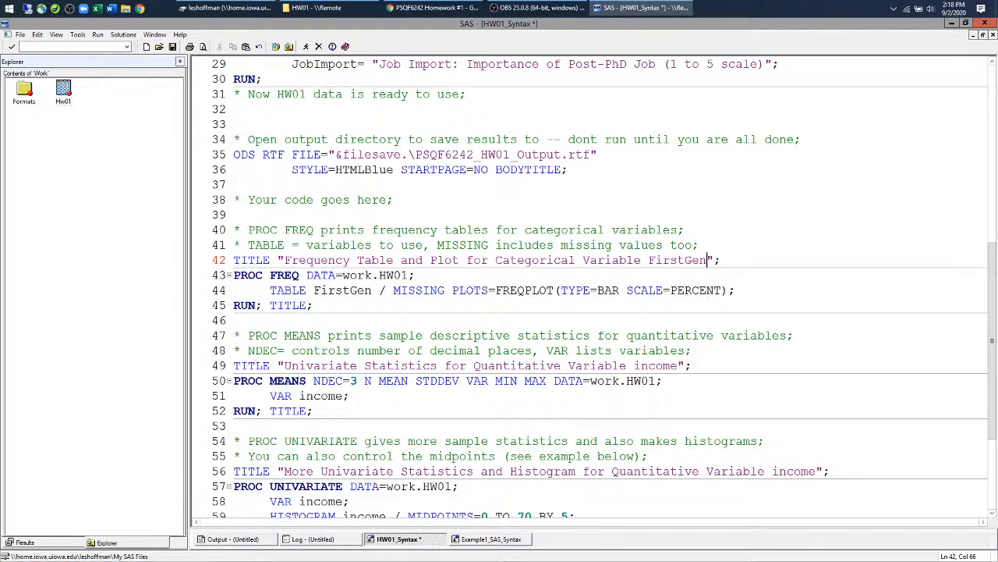
Save HW01_Syntax and run only the PROC FREQ block for FirstGen, from its TITLE line through RUN; TITLE;
{"action": "left_click", "coordinate": [172, 46]}
{"action": "left_click_drag", "start_coordinate": [313, 305], "coordinate": [233, 260]}
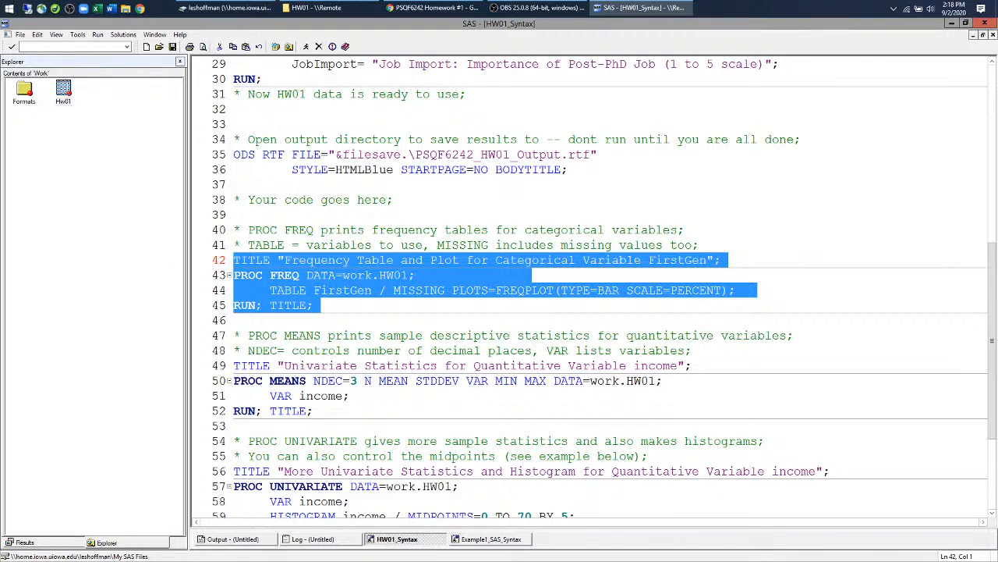
{"action": "left_click", "coordinate": [306, 47]}
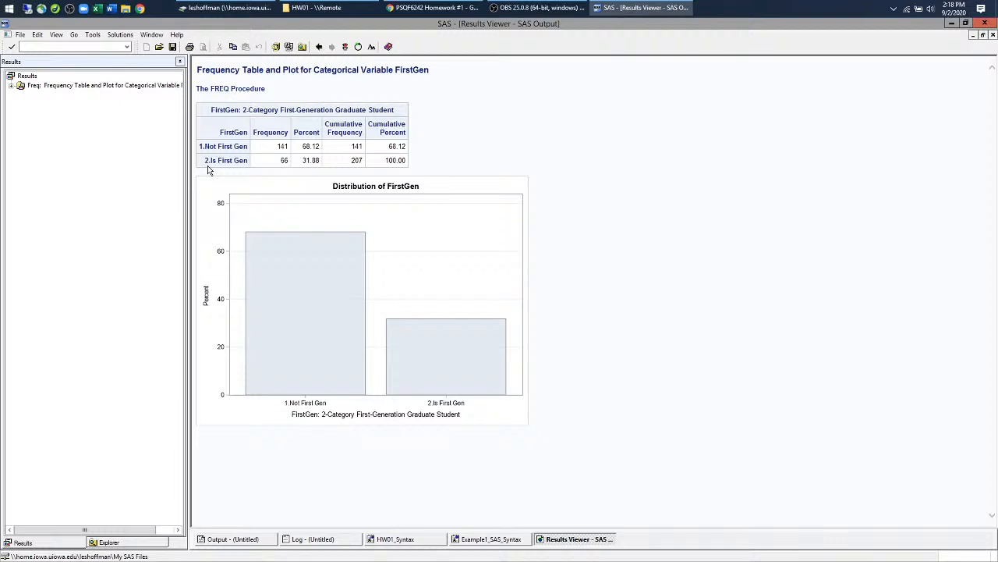
Switch to the homework page in Chrome and submit 66, the Is First Gen frequency, as the answer to Q2
{"action": "double_click", "coordinate": [283, 160]}
{"action": "key", "text": "alt+Tab"}
{"action": "left_click", "coordinate": [313, 223]}
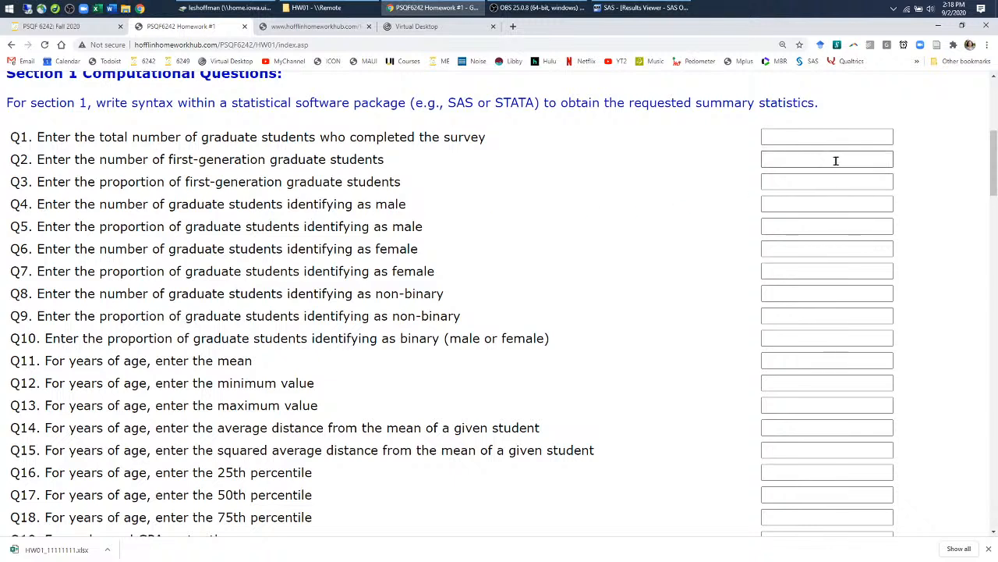
{"action": "left_click", "coordinate": [776, 156]}
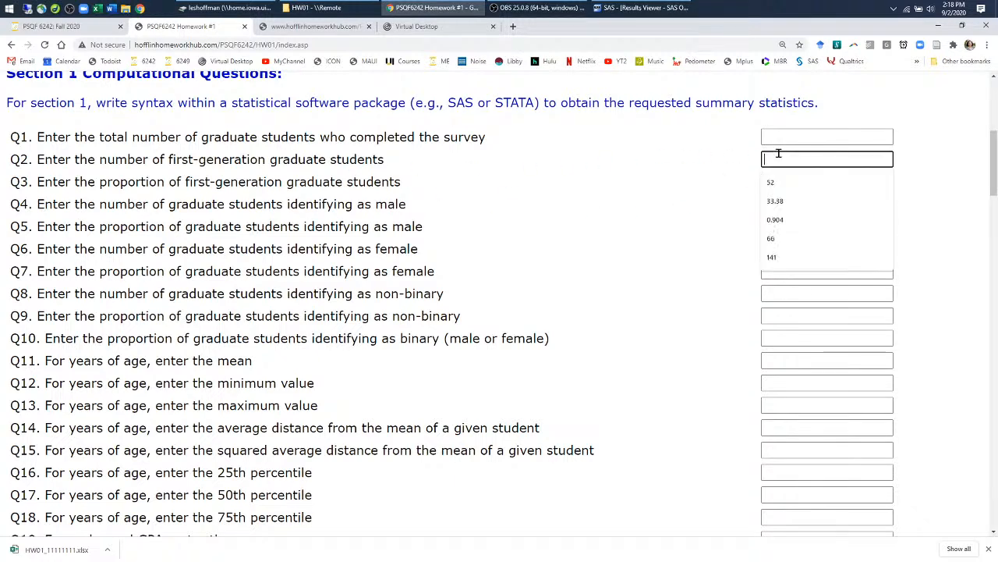
{"action": "type", "text": "66"}
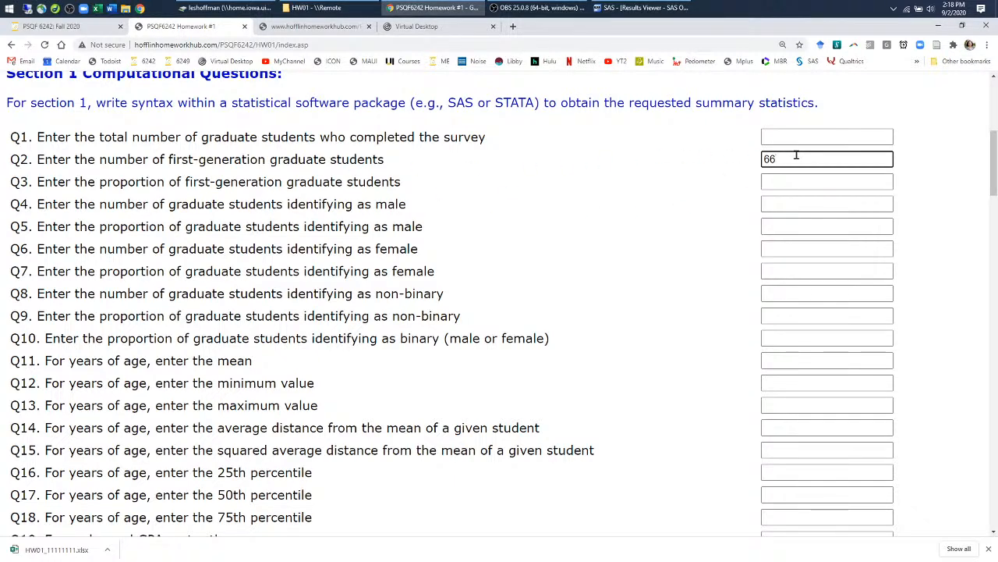
{"action": "key", "text": "Return"}
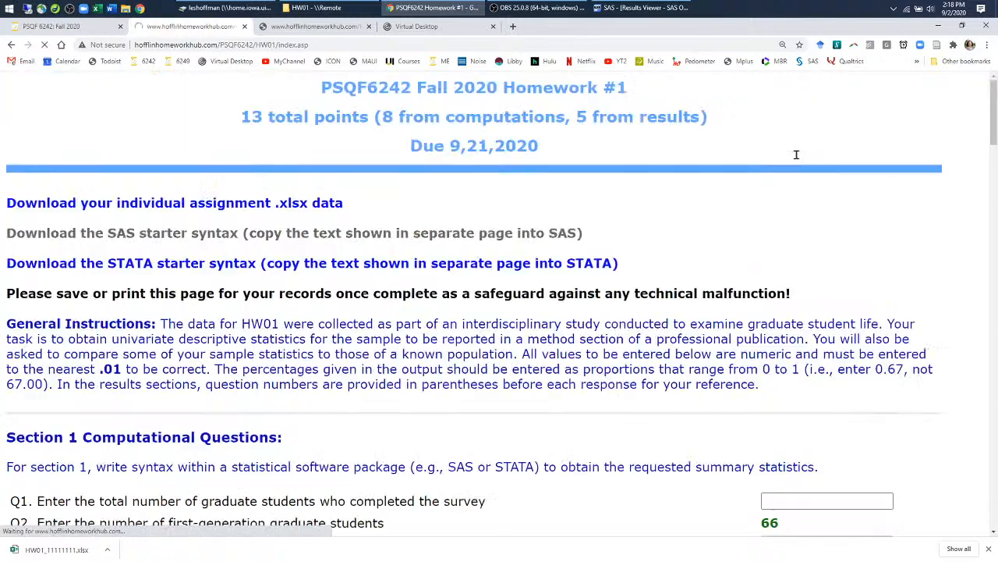
Check the final cumulative frequency in the SAS output and submit 207 as the answer to Q1 on the homework page
{"action": "scroll", "coordinate": [772, 240], "scroll_direction": "down", "scroll_amount": 2}
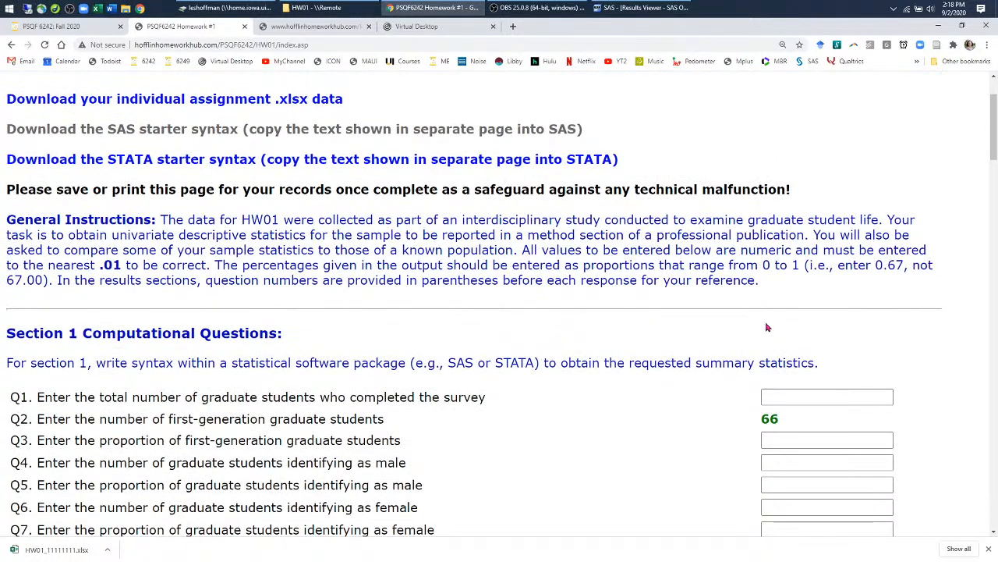
{"action": "scroll", "coordinate": [763, 334], "scroll_direction": "down", "scroll_amount": 2}
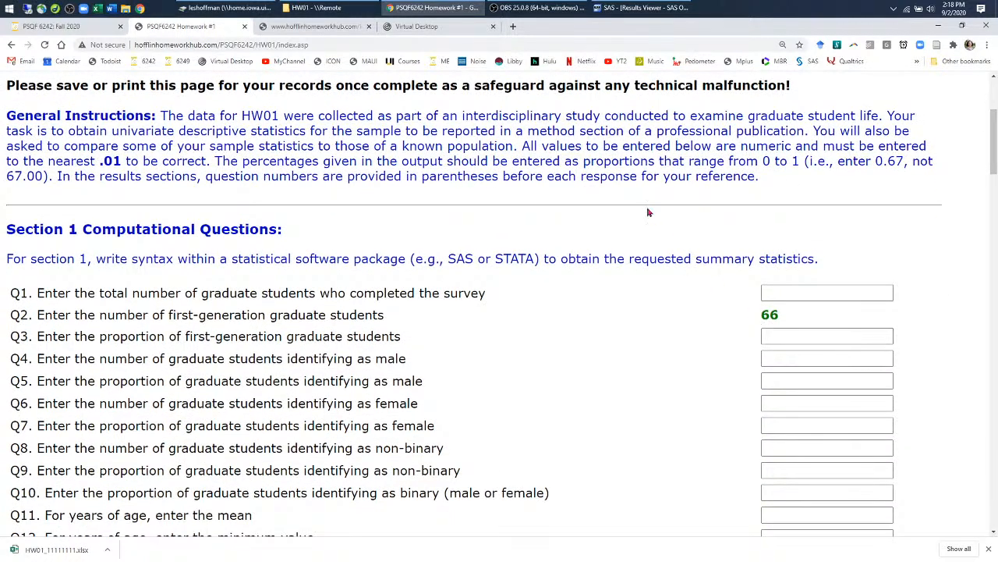
{"action": "left_click", "coordinate": [643, 8]}
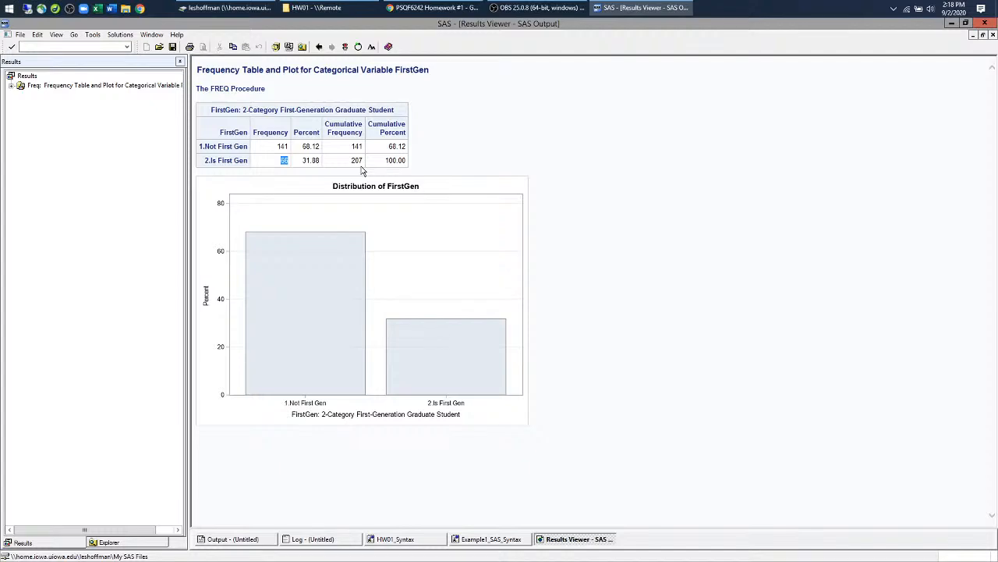
{"action": "left_click", "coordinate": [429, 8]}
{"action": "left_click", "coordinate": [790, 289]}
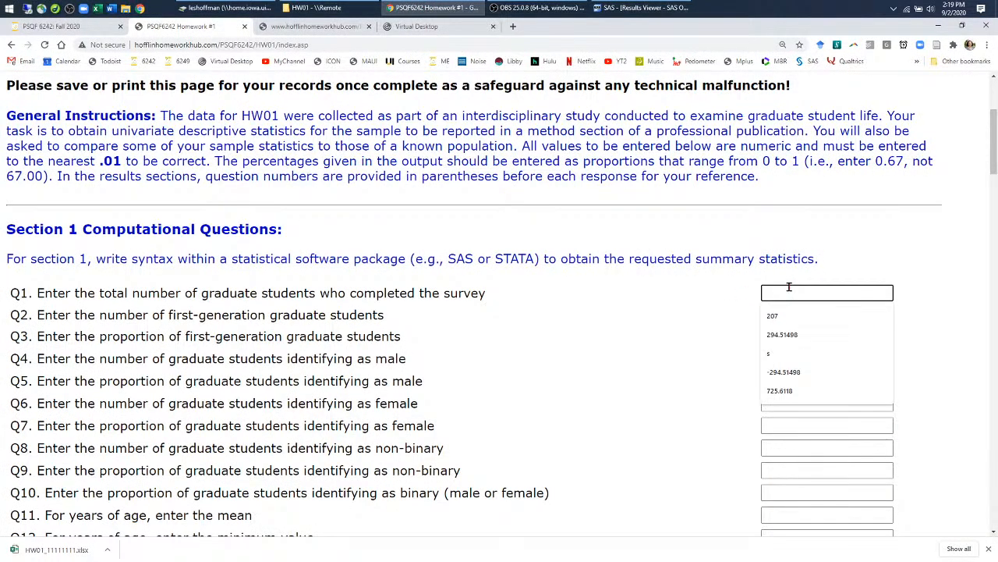
{"action": "type", "text": "207"}
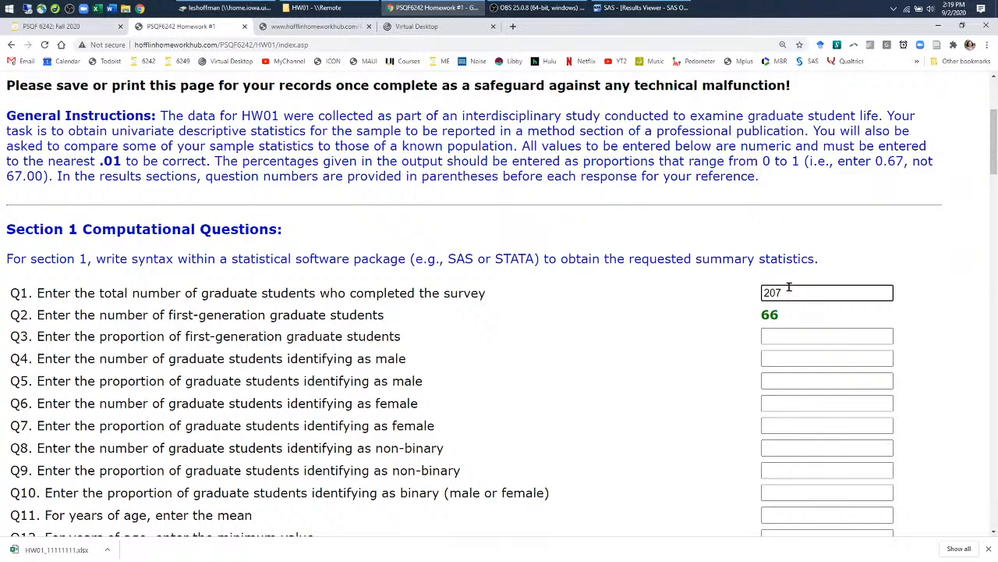
{"action": "key", "text": "Return"}
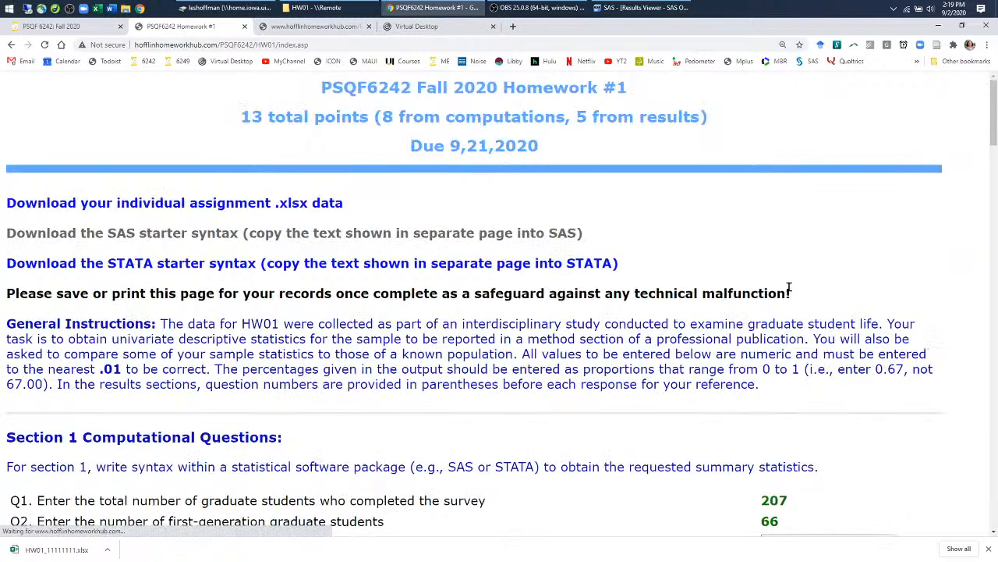
Return to HW01_Syntax in SAS and review the PROC FREQ, PROC MEANS and PROC UNIVARIATE blocks, including their DATA= options and variables
{"action": "scroll", "coordinate": [790, 316], "scroll_direction": "down", "scroll_amount": 4}
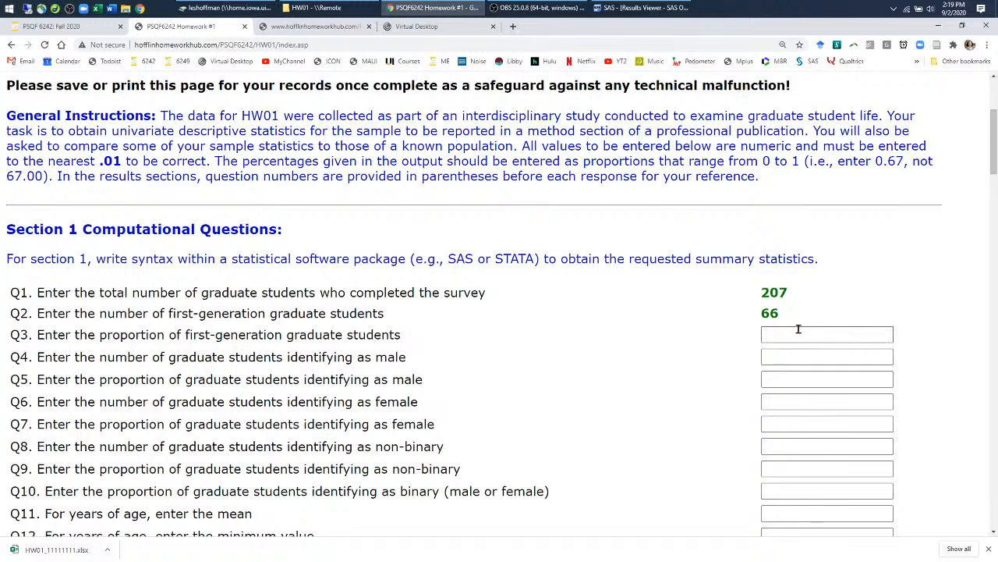
{"action": "scroll", "coordinate": [798, 329], "scroll_direction": "down", "scroll_amount": 1}
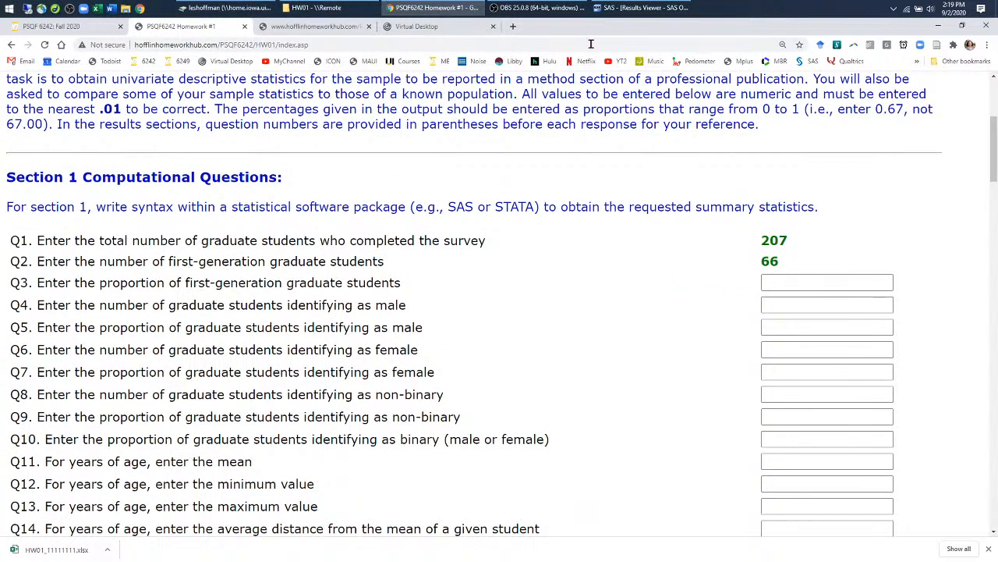
{"action": "left_click", "coordinate": [616, 11]}
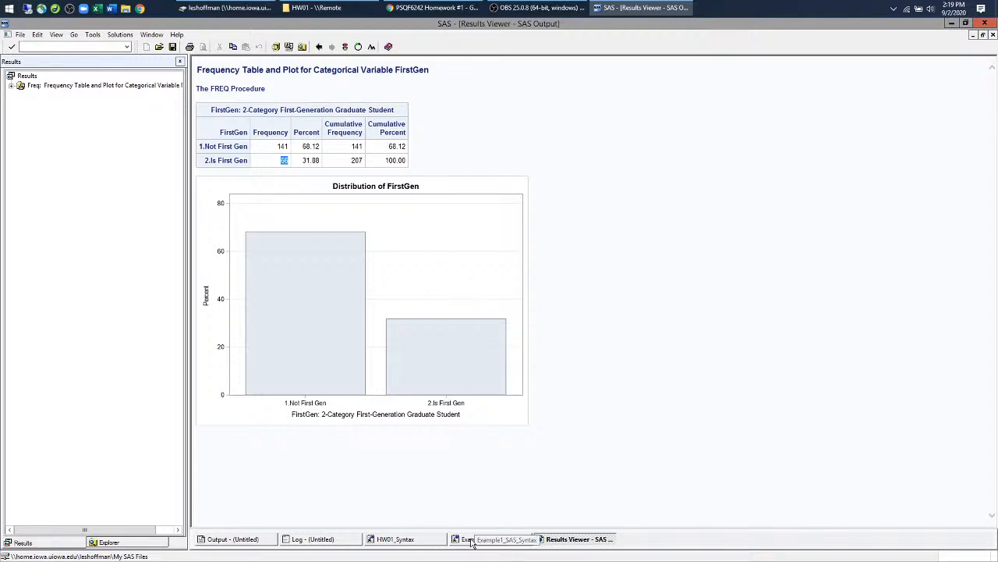
{"action": "left_click", "coordinate": [400, 543]}
{"action": "scroll", "coordinate": [600, 289], "scroll_direction": "down", "scroll_amount": 1}
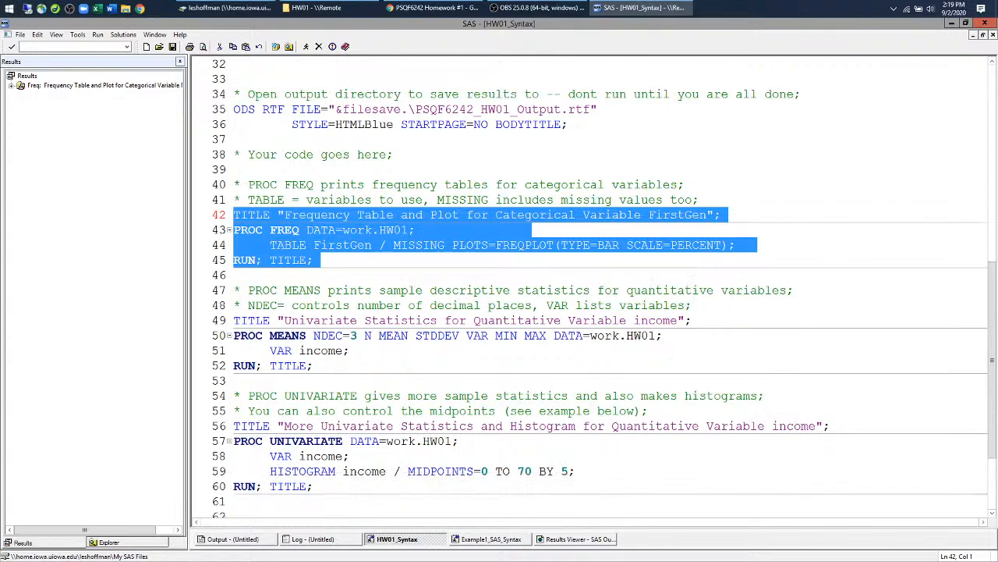
{"action": "left_click_drag", "start_coordinate": [234, 381], "coordinate": [237, 294]}
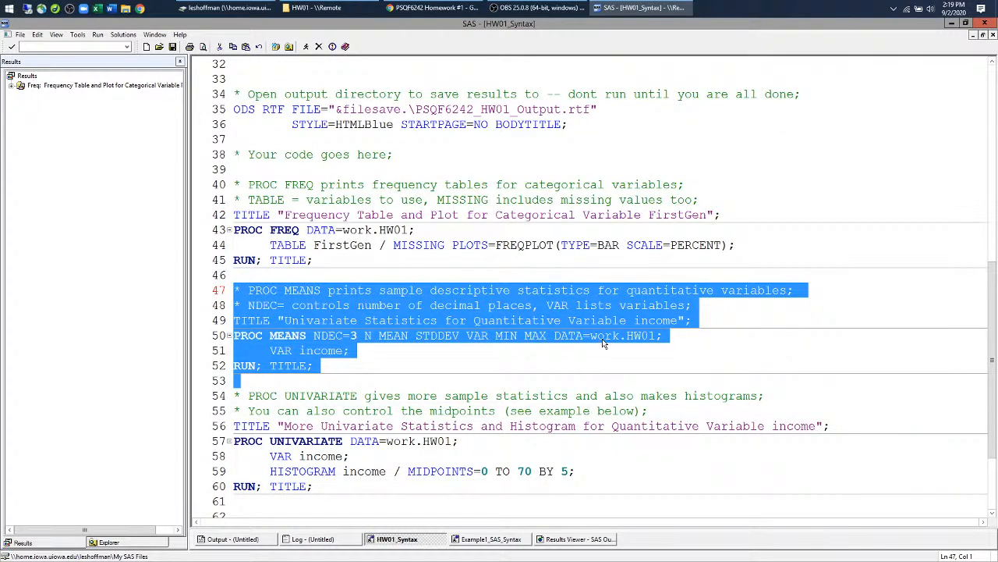
{"action": "left_click", "coordinate": [657, 337]}
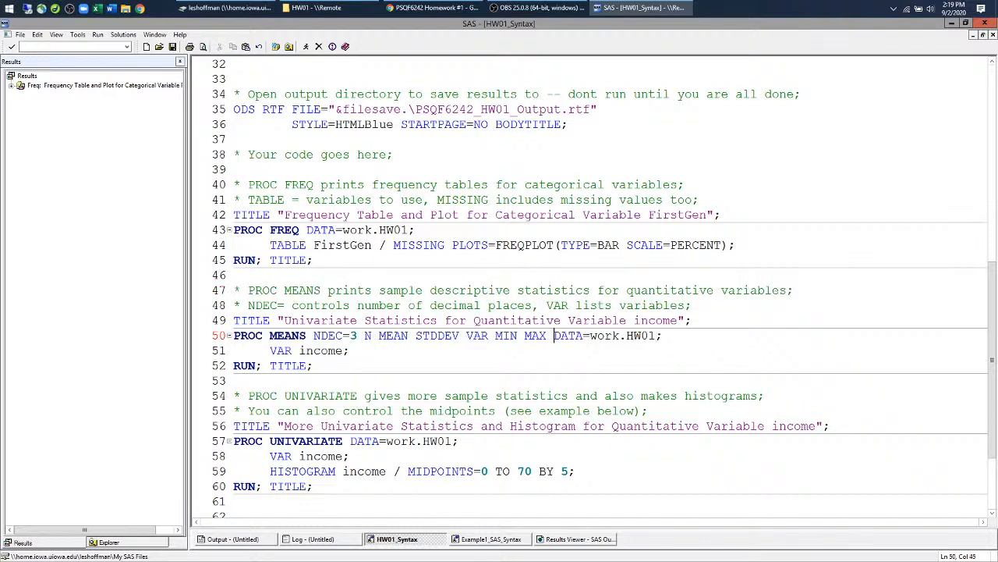
{"action": "left_click_drag", "start_coordinate": [554, 336], "coordinate": [657, 335]}
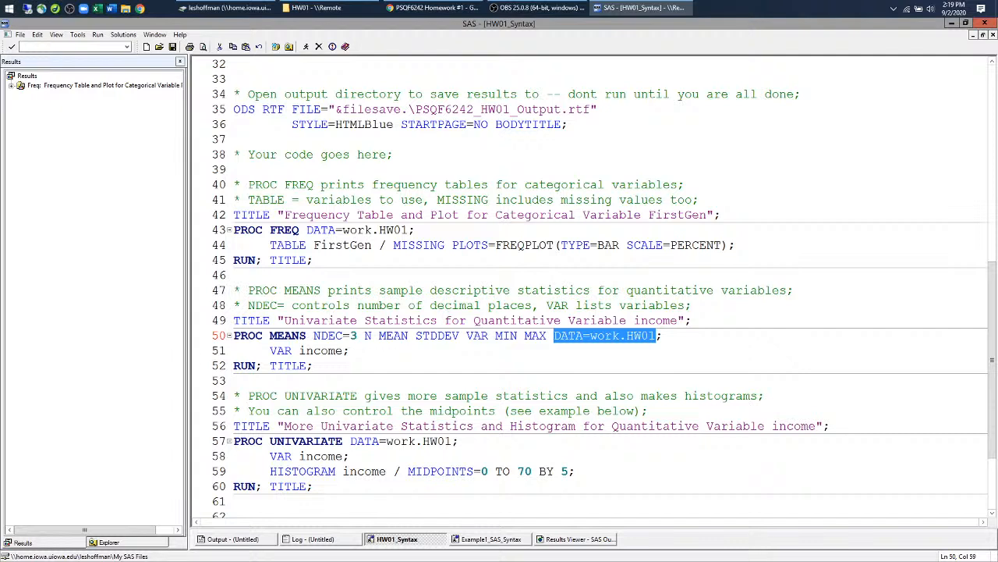
{"action": "double_click", "coordinate": [343, 245]}
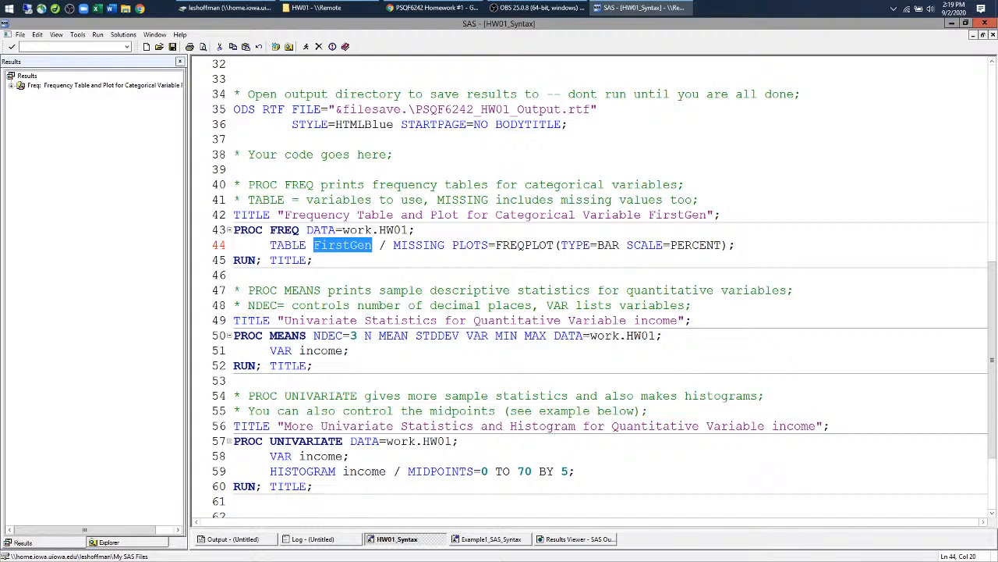
{"action": "left_click_drag", "start_coordinate": [234, 275], "coordinate": [234, 214]}
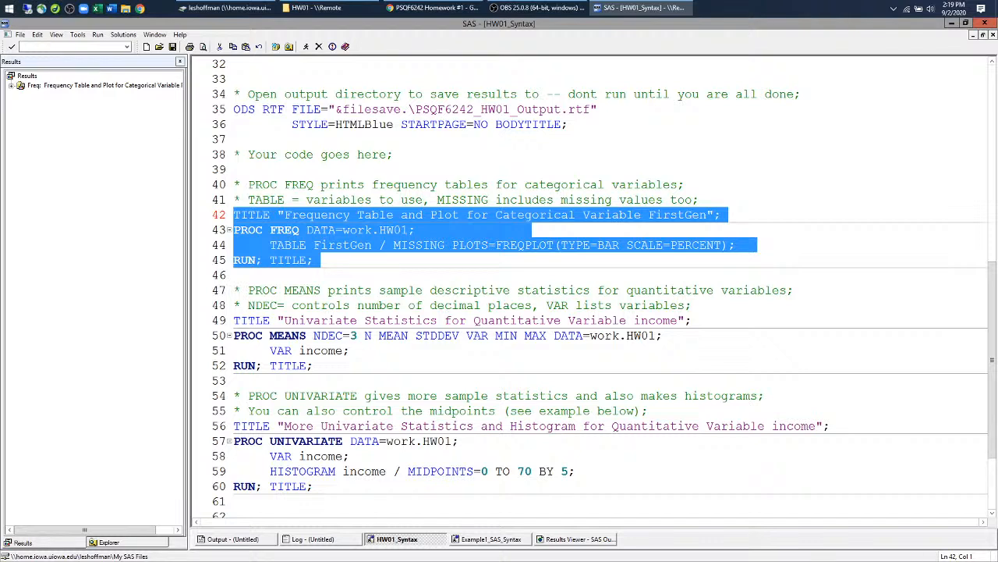
{"action": "scroll", "coordinate": [593, 288], "scroll_direction": "down", "scroll_amount": 1}
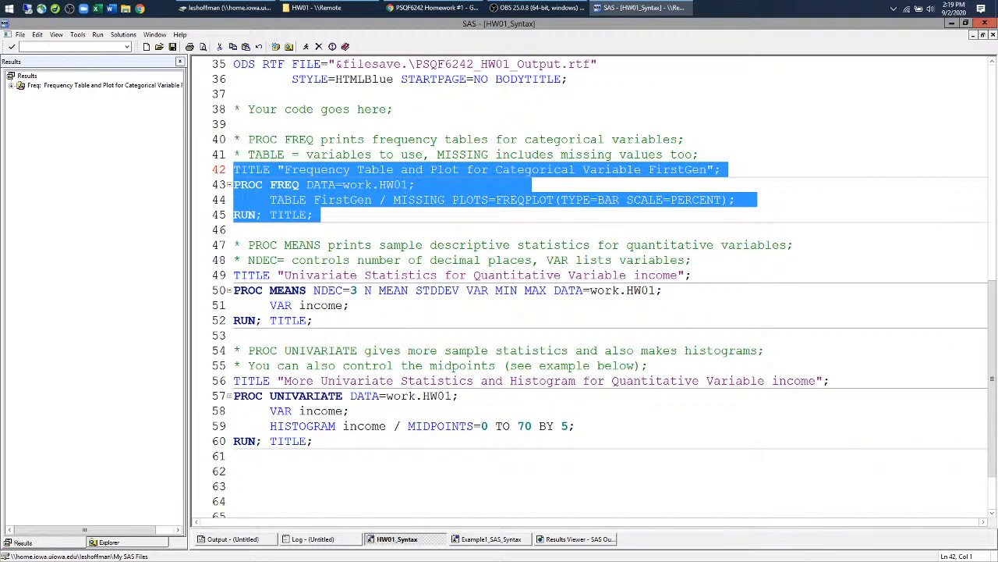
{"action": "left_click_drag", "start_coordinate": [314, 321], "coordinate": [235, 291]}
{"action": "left_click_drag", "start_coordinate": [314, 442], "coordinate": [234, 396]}
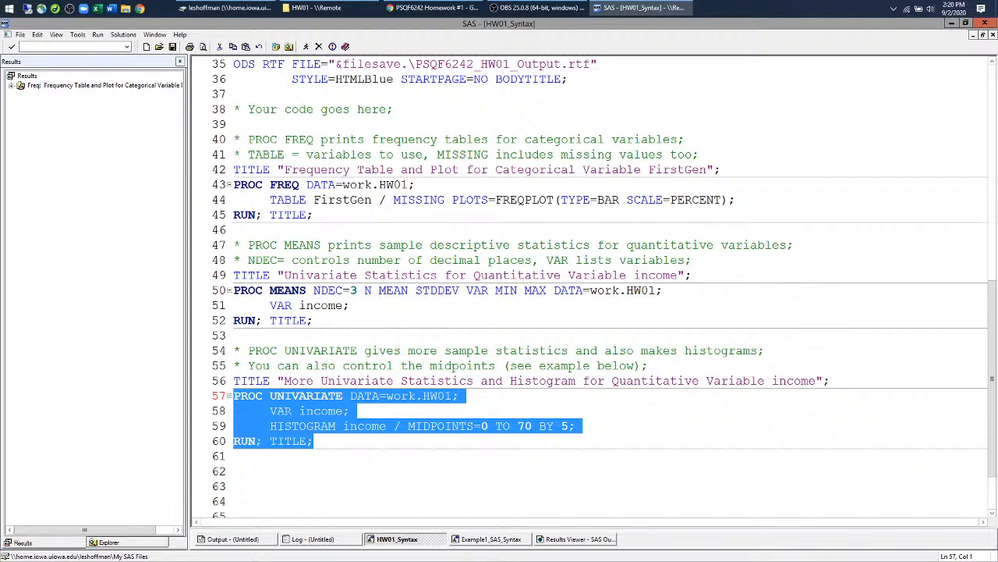
{"action": "scroll", "coordinate": [348, 284], "scroll_direction": "down", "scroll_amount": 2}
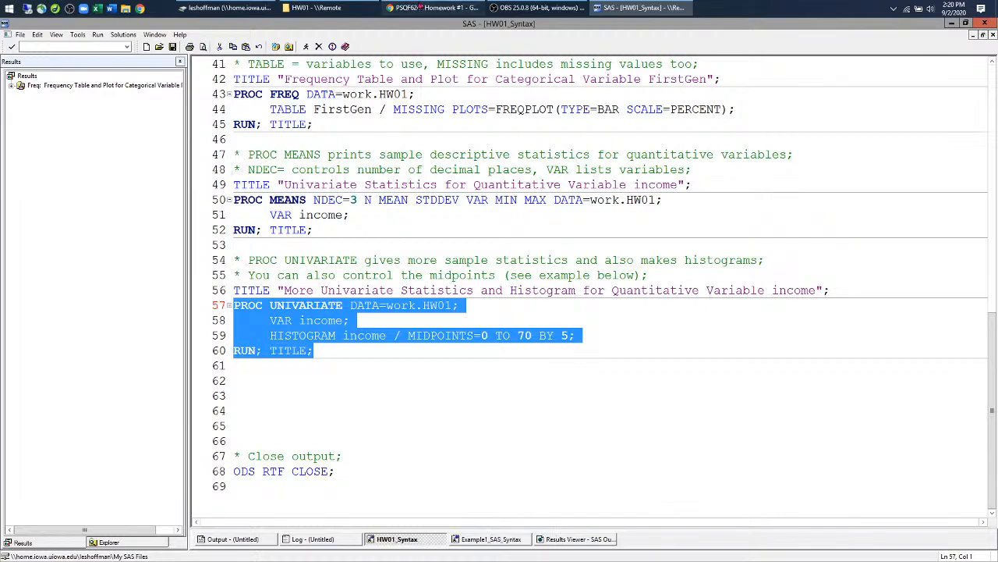
Switch to the homework page in Chrome and examine how the submitted Q1 total carries into the Section 1 results paragraph at Q42
{"action": "left_click", "coordinate": [433, 8]}
{"action": "scroll", "coordinate": [415, 278], "scroll_direction": "down", "scroll_amount": 9}
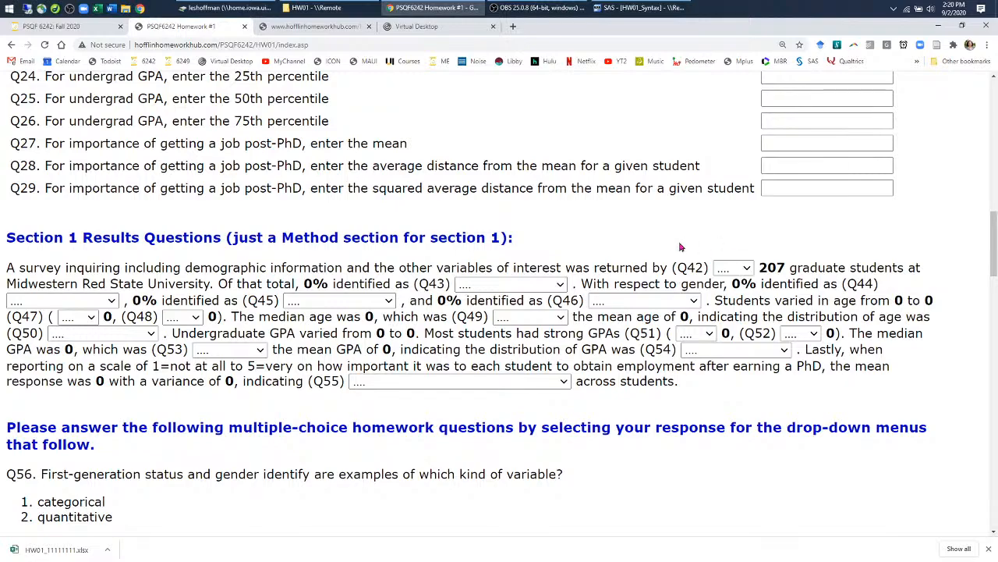
{"action": "scroll", "coordinate": [682, 244], "scroll_direction": "up", "scroll_amount": 4}
{"action": "scroll", "coordinate": [697, 233], "scroll_direction": "up", "scroll_amount": 4}
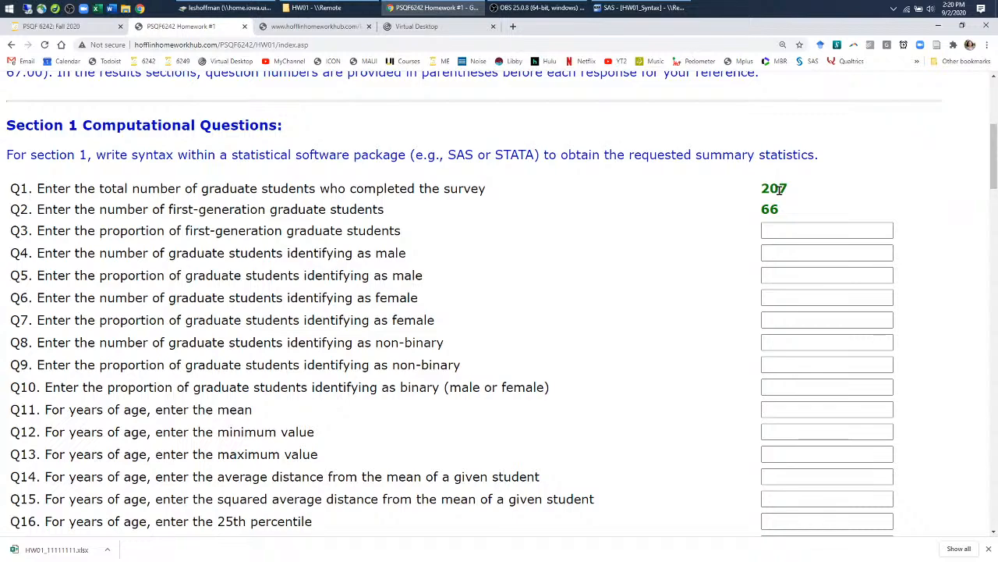
{"action": "scroll", "coordinate": [619, 334], "scroll_direction": "down", "scroll_amount": 3}
{"action": "scroll", "coordinate": [619, 334], "scroll_direction": "down", "scroll_amount": 3}
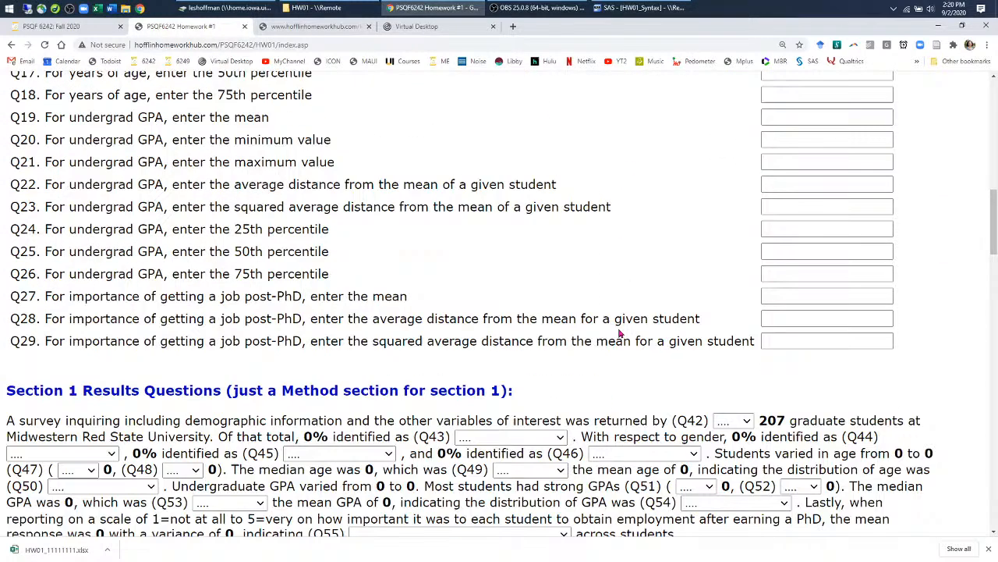
{"action": "scroll", "coordinate": [619, 334], "scroll_direction": "down", "scroll_amount": 2}
{"action": "double_click", "coordinate": [783, 267]}
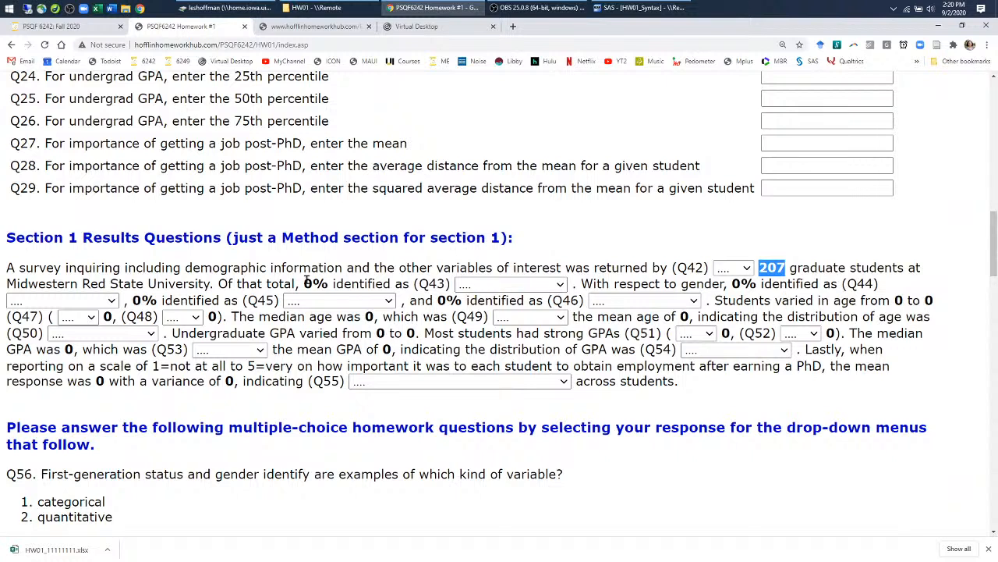
Examine the Q43 answer choices in the results paragraph, the multiple-choice questions, and the Section 2 computational questions Q30 to Q41
{"action": "left_click_drag", "start_coordinate": [305, 283], "coordinate": [328, 284]}
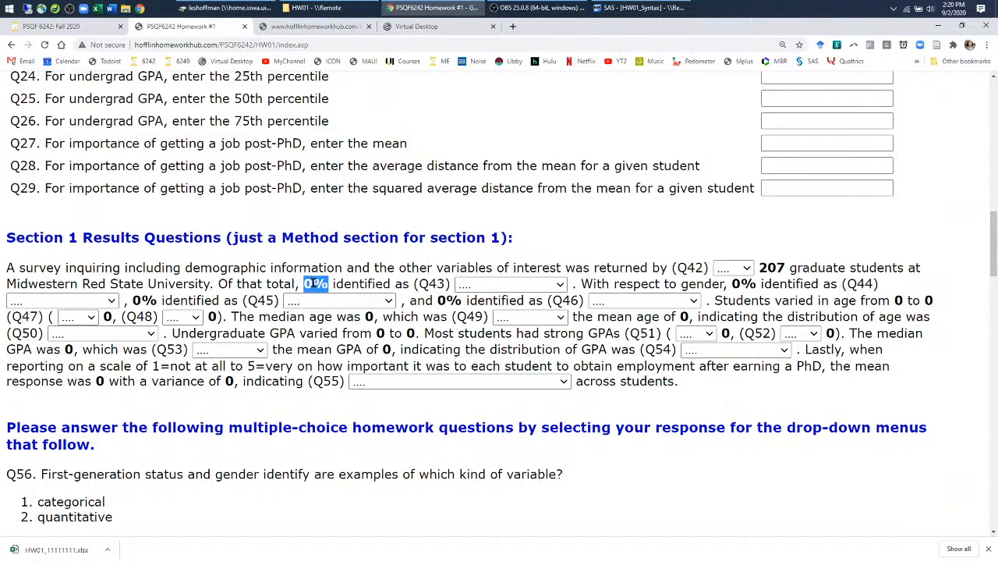
{"action": "left_click", "coordinate": [475, 288]}
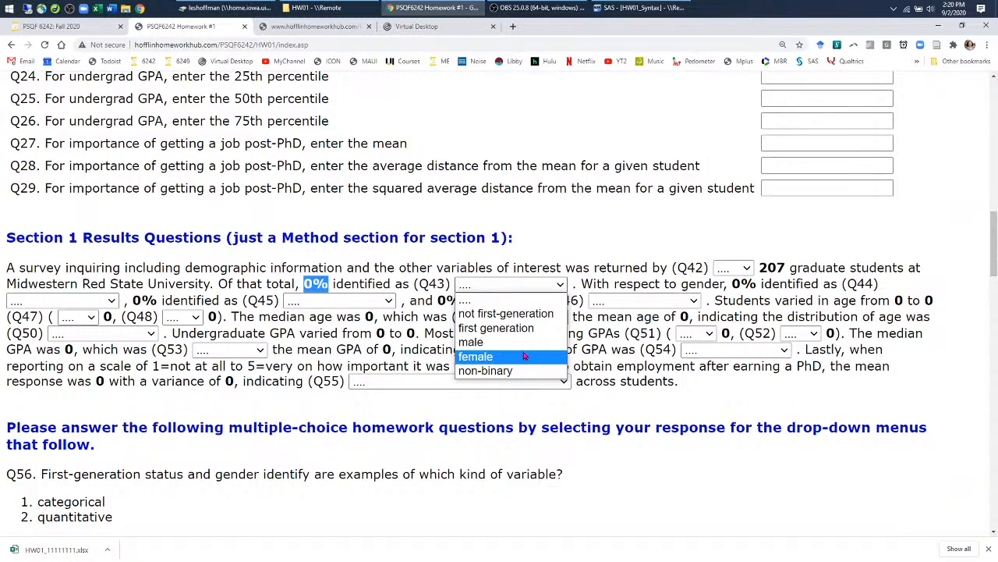
{"action": "scroll", "coordinate": [434, 326], "scroll_direction": "down", "scroll_amount": 2}
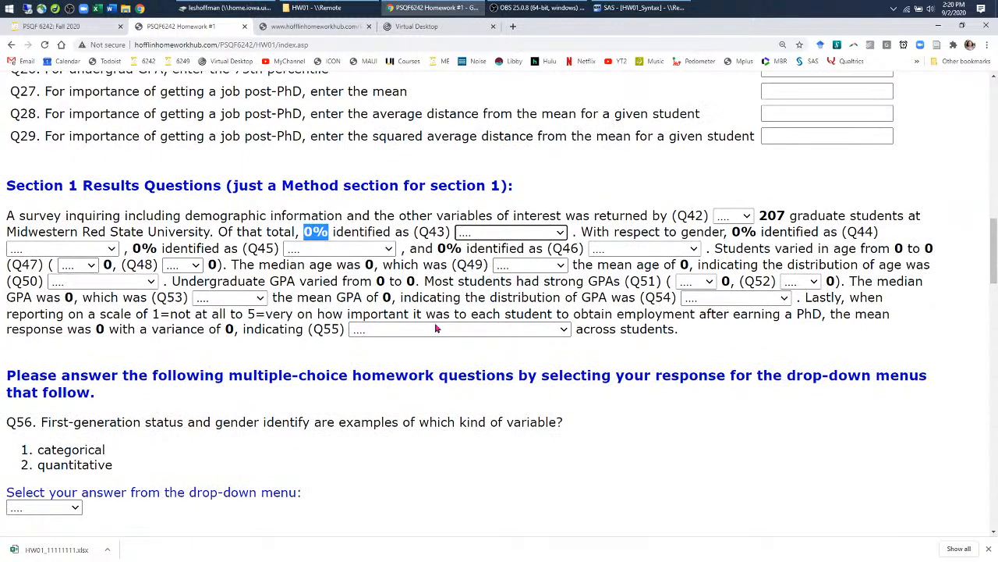
{"action": "scroll", "coordinate": [283, 331], "scroll_direction": "down", "scroll_amount": 1}
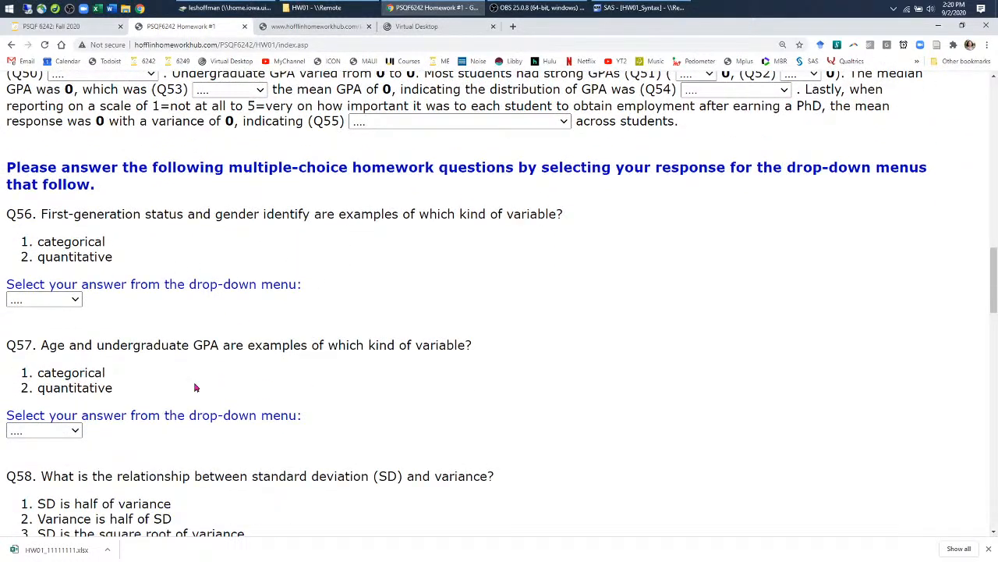
{"action": "scroll", "coordinate": [195, 383], "scroll_direction": "down", "scroll_amount": 2}
{"action": "scroll", "coordinate": [187, 359], "scroll_direction": "down", "scroll_amount": 5}
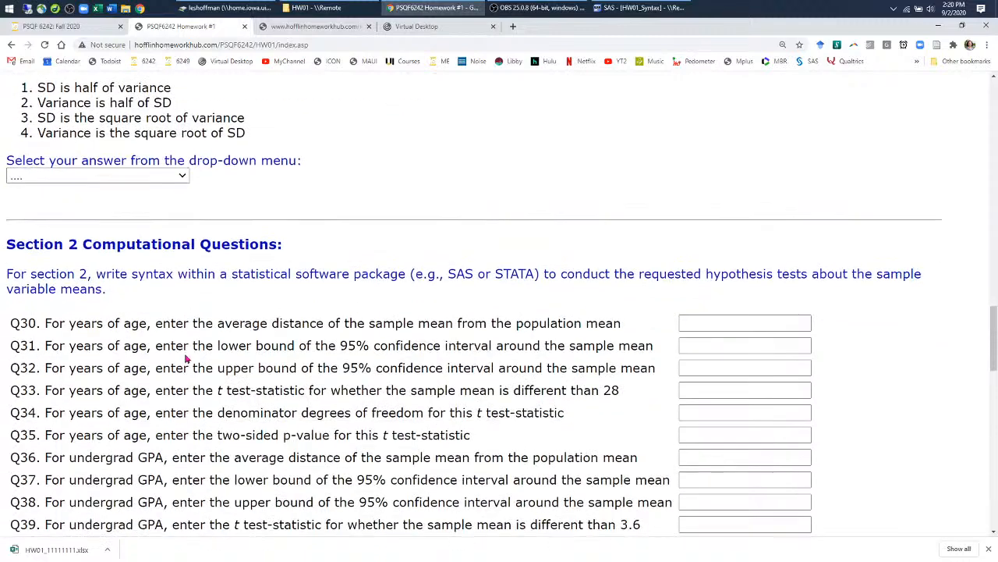
{"action": "scroll", "coordinate": [189, 357], "scroll_direction": "down", "scroll_amount": 1}
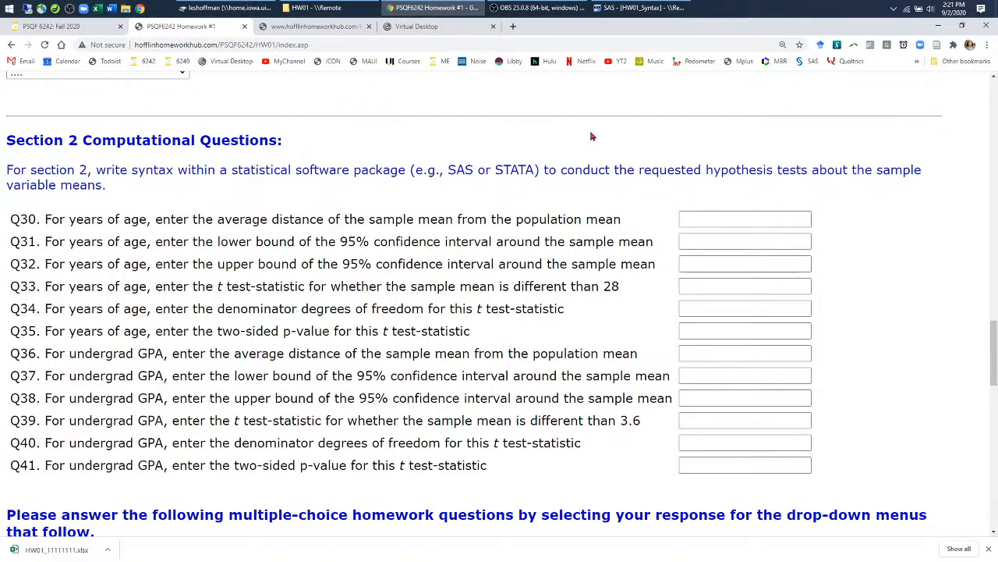
Switch to SAS and copy the education PROC TTEST block with its comments and title from Example1_SAS_Syntax to below PROC UNIVARIATE in HW01_Syntax
{"action": "left_click", "coordinate": [639, 8]}
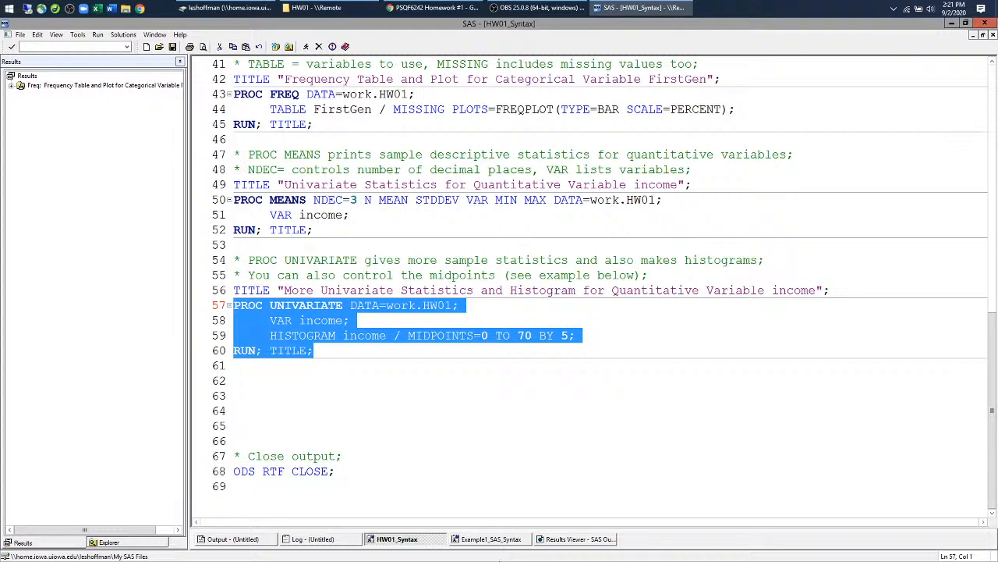
{"action": "left_click", "coordinate": [491, 539]}
{"action": "scroll", "coordinate": [395, 380], "scroll_direction": "down", "scroll_amount": 6}
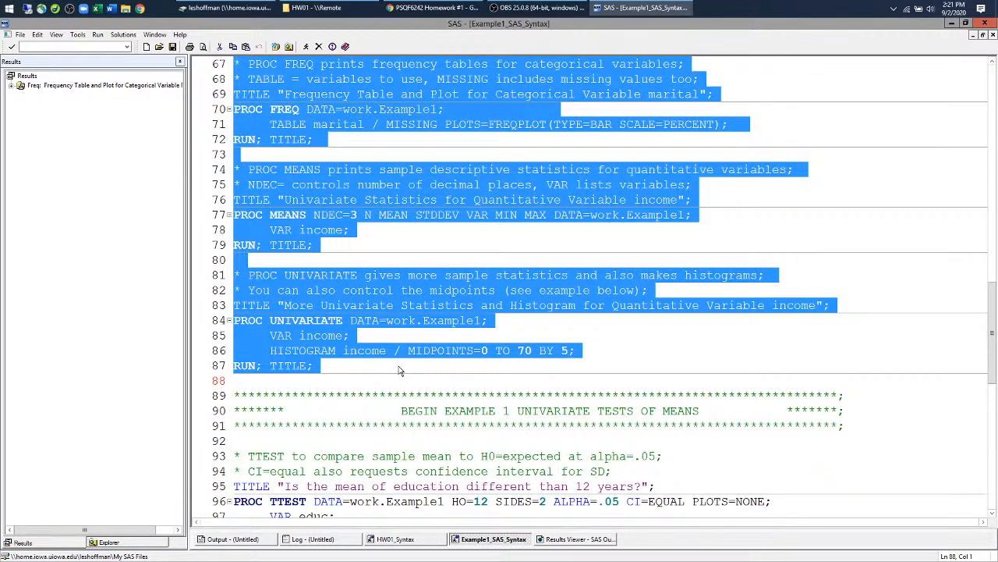
{"action": "scroll", "coordinate": [604, 287], "scroll_direction": "down", "scroll_amount": 2}
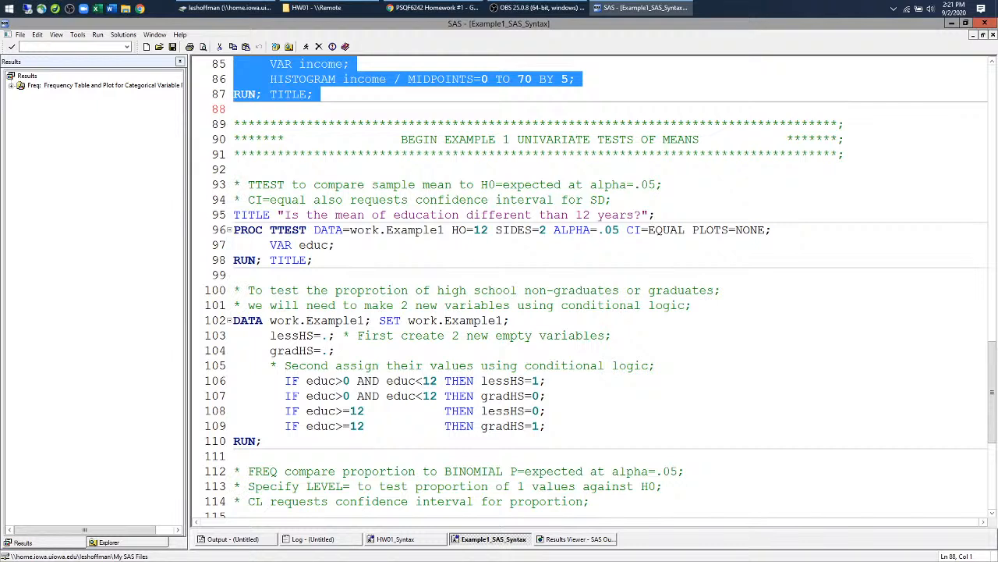
{"action": "left_click_drag", "start_coordinate": [235, 275], "coordinate": [234, 185]}
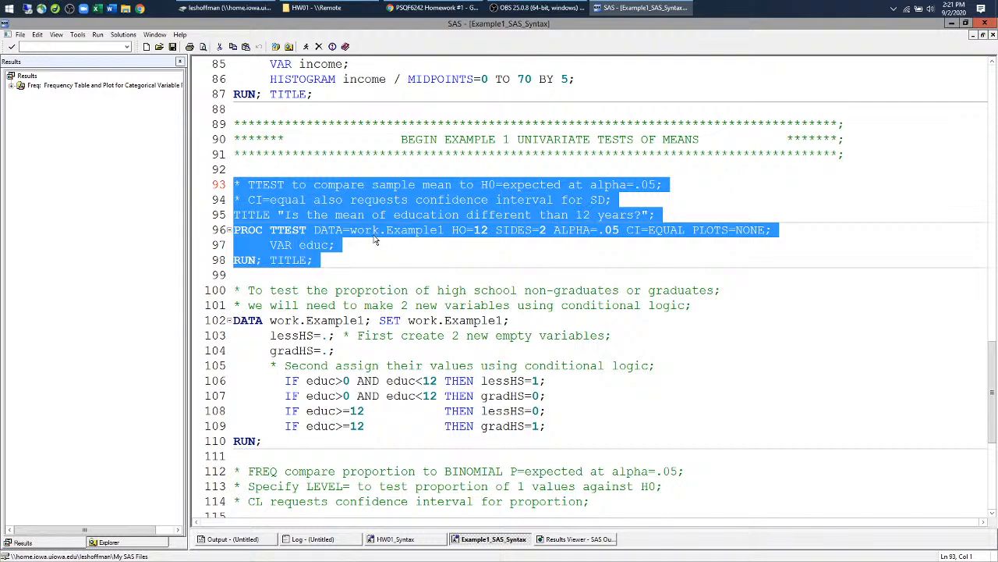
{"action": "left_click", "coordinate": [397, 539]}
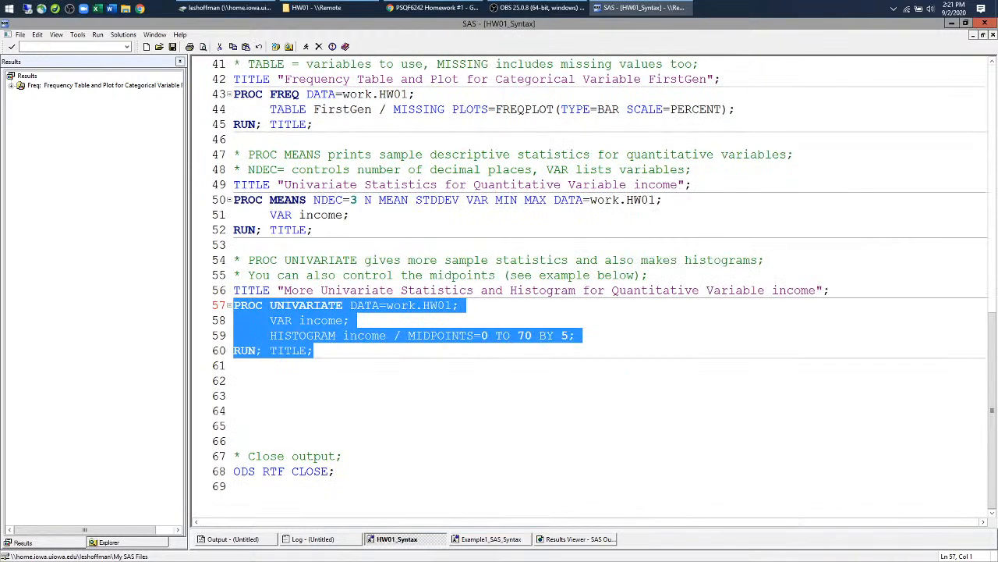
{"action": "left_click", "coordinate": [235, 395]}
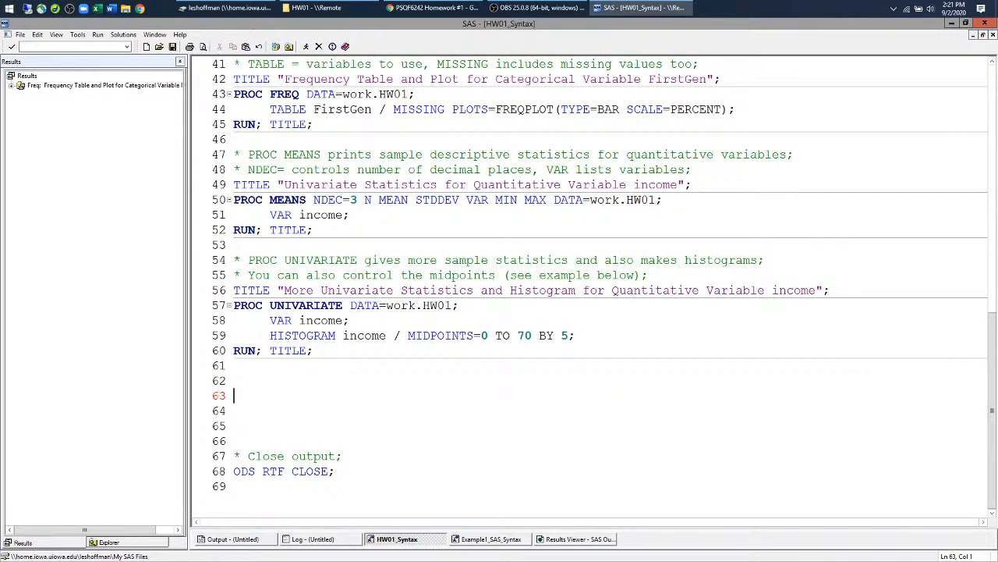
{"action": "type", "text": "* TTEST to compare sample mean to H0=expected at alpha=.05; * CI=equal also requests confidence interval for SD; TITLE \"Is the mean of education different than 12 years?\"; PROC TTEST DATA=work.Example1 H0=12 SIDES=2 ALPHA=.05 CI=EQUAL PLOTS=NONE;      VAR educ; RUN; TITLE;"}
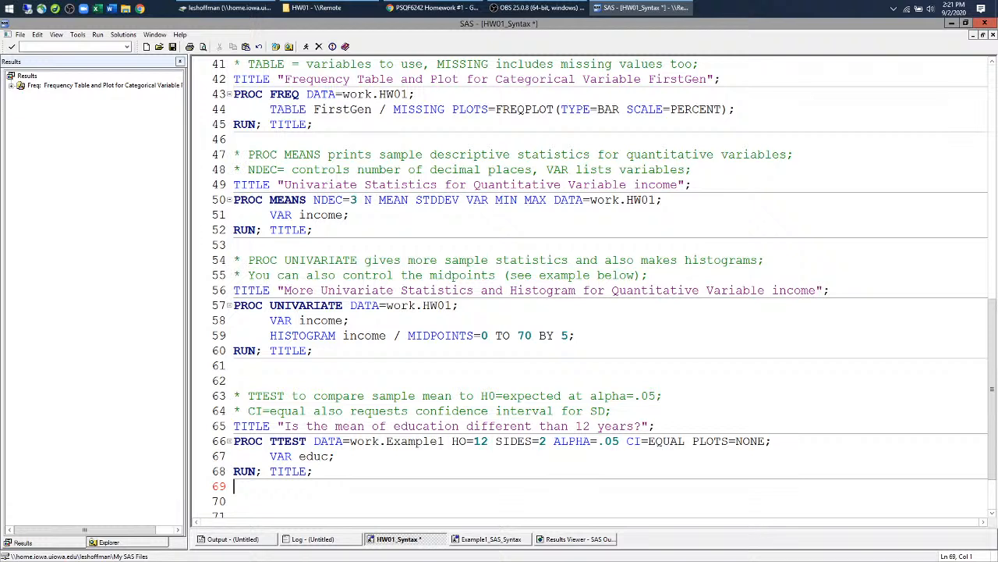
Review the parts of the pasted PROC TTEST block that need adapting: the dataset name, the H0 value and the VAR variable
{"action": "scroll", "coordinate": [592, 284], "scroll_direction": "down", "scroll_amount": 1}
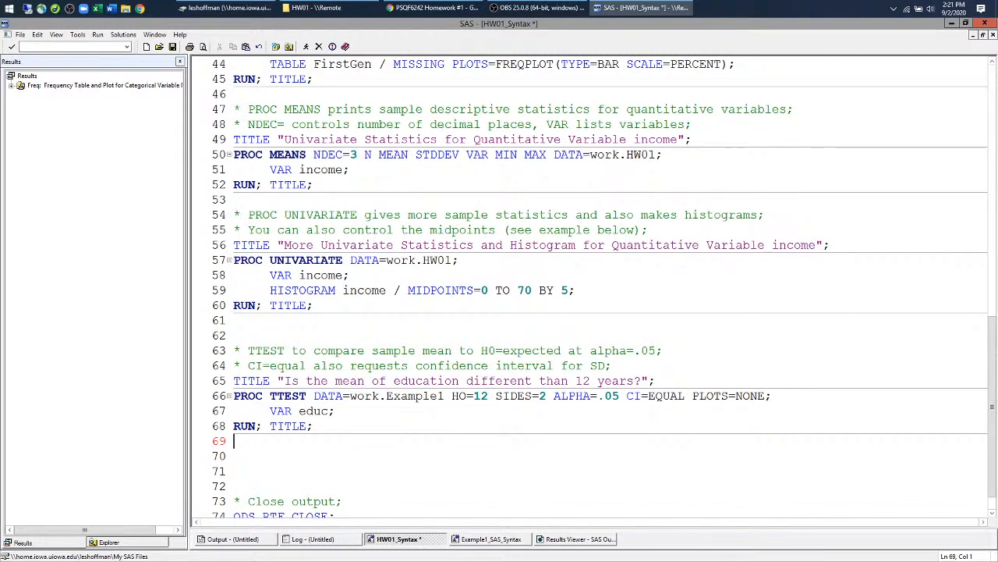
{"action": "double_click", "coordinate": [412, 397]}
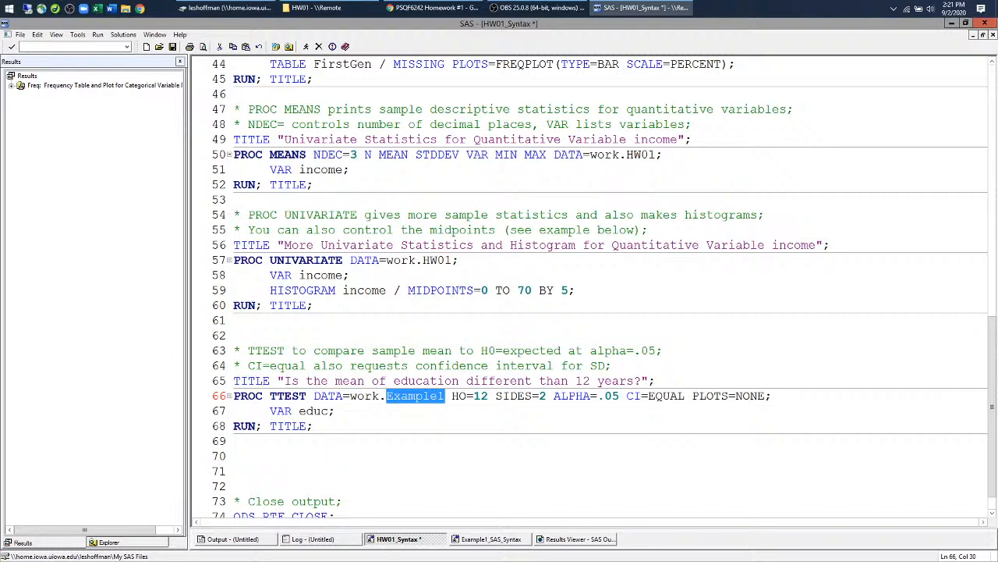
{"action": "left_click_drag", "start_coordinate": [466, 395], "coordinate": [488, 396]}
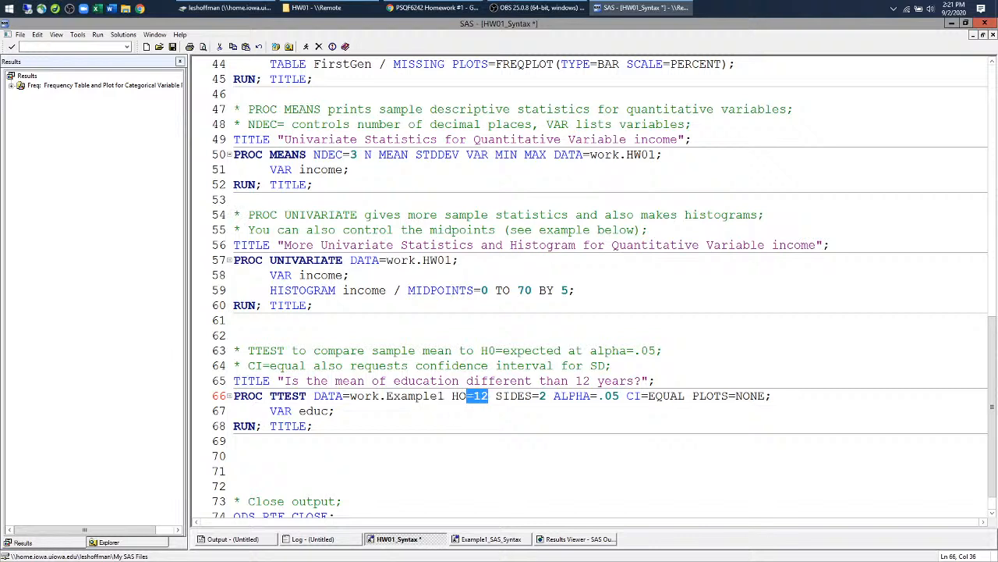
{"action": "left_click", "coordinate": [322, 410]}
Insert two extra lines below the "Your code goes here" comment in HW01_Syntax, above the PROC FREQ comments
{"action": "scroll", "coordinate": [593, 289], "scroll_direction": "up", "scroll_amount": 4}
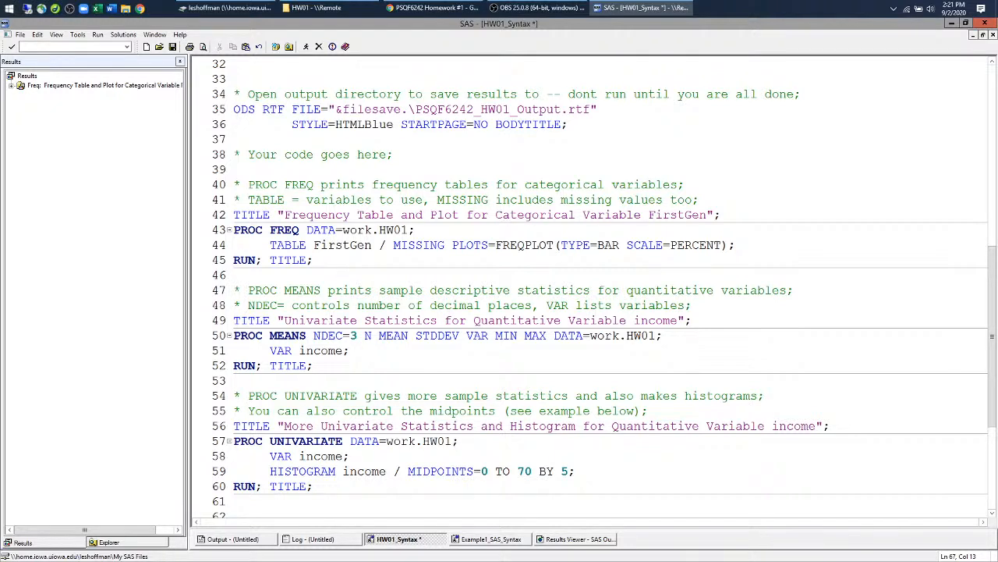
{"action": "left_click", "coordinate": [395, 155]}
{"action": "key", "text": "Return"}
{"action": "key", "text": "Return"}
{"action": "key", "text": "Tab"}
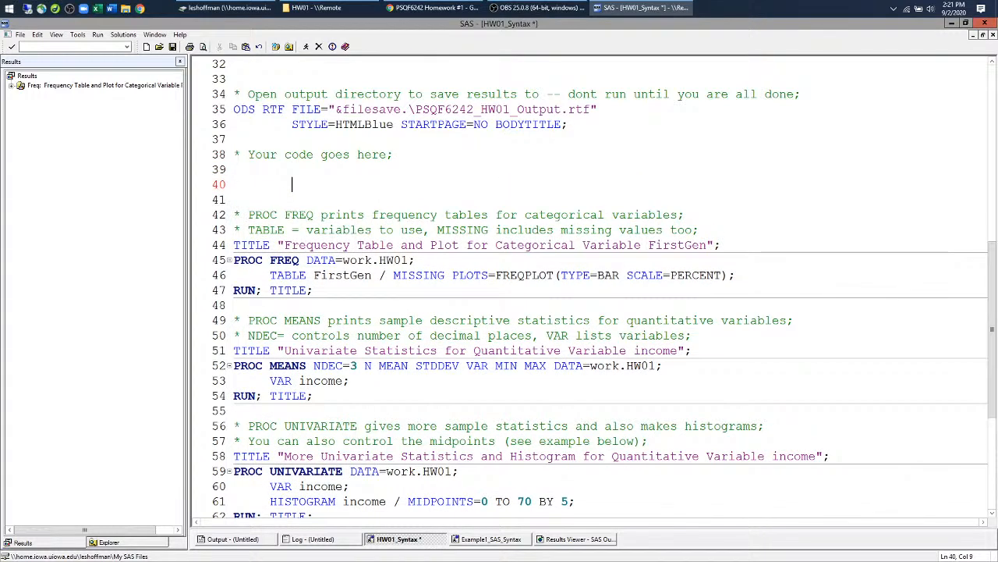
Check on the homework page in Chrome which questions the FirstGen PROC FREQ covers, and add the comment "* Q1-3 here;" above it in SAS
{"action": "double_click", "coordinate": [343, 274]}
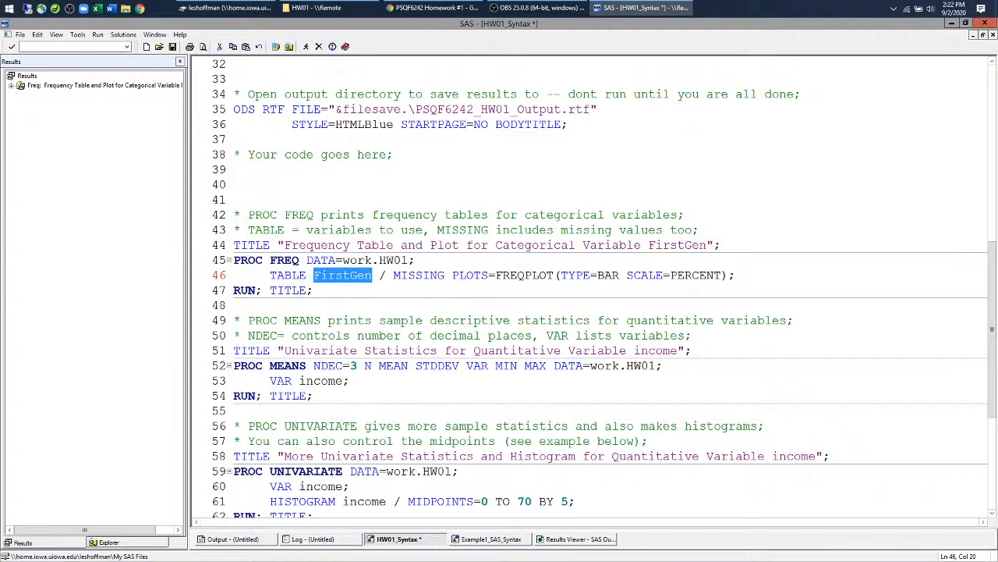
{"action": "left_click", "coordinate": [433, 8]}
{"action": "scroll", "coordinate": [302, 247], "scroll_direction": "down", "scroll_amount": 5}
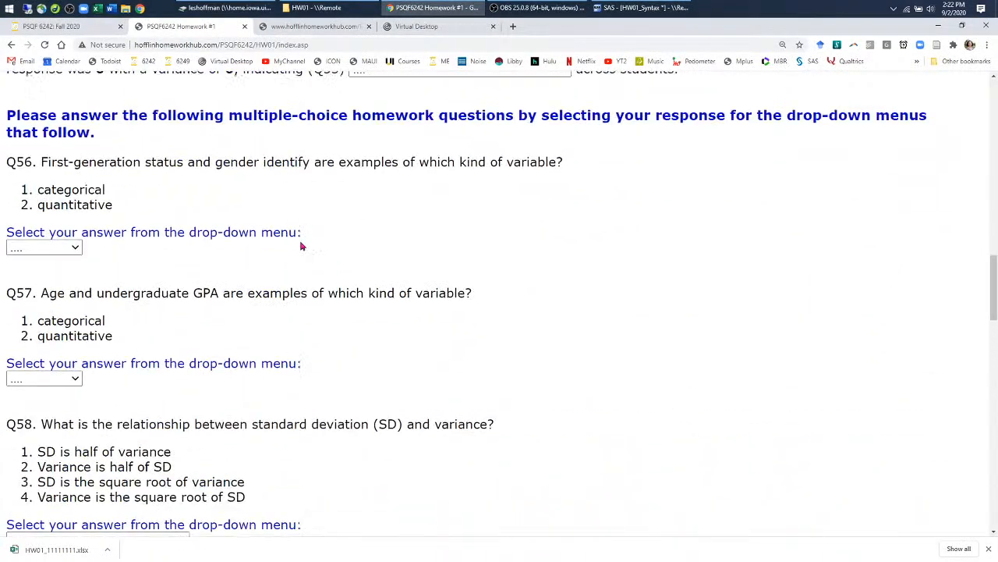
{"action": "scroll", "coordinate": [301, 247], "scroll_direction": "up", "scroll_amount": 12}
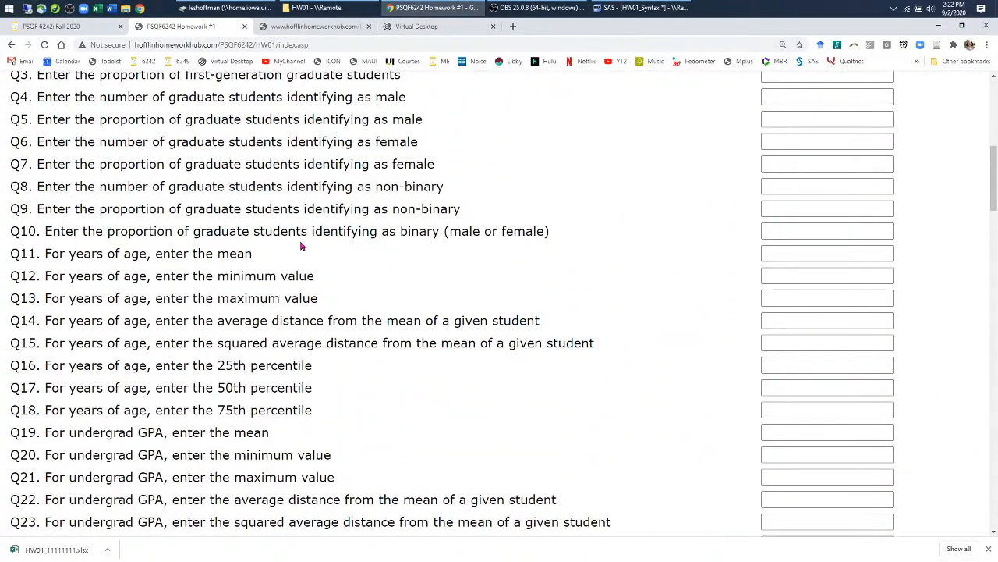
{"action": "scroll", "coordinate": [302, 247], "scroll_direction": "up", "scroll_amount": 2}
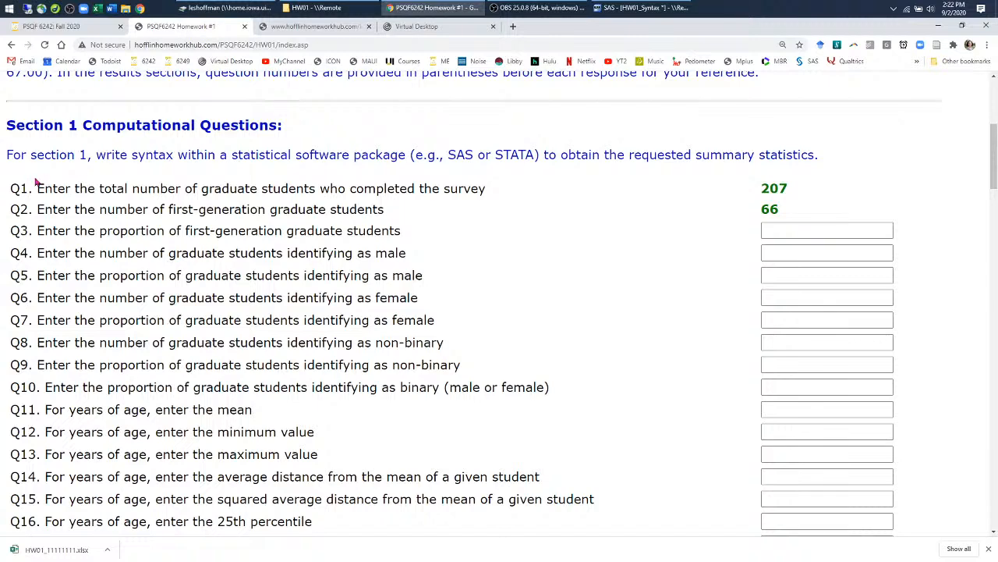
{"action": "left_click", "coordinate": [638, 8]}
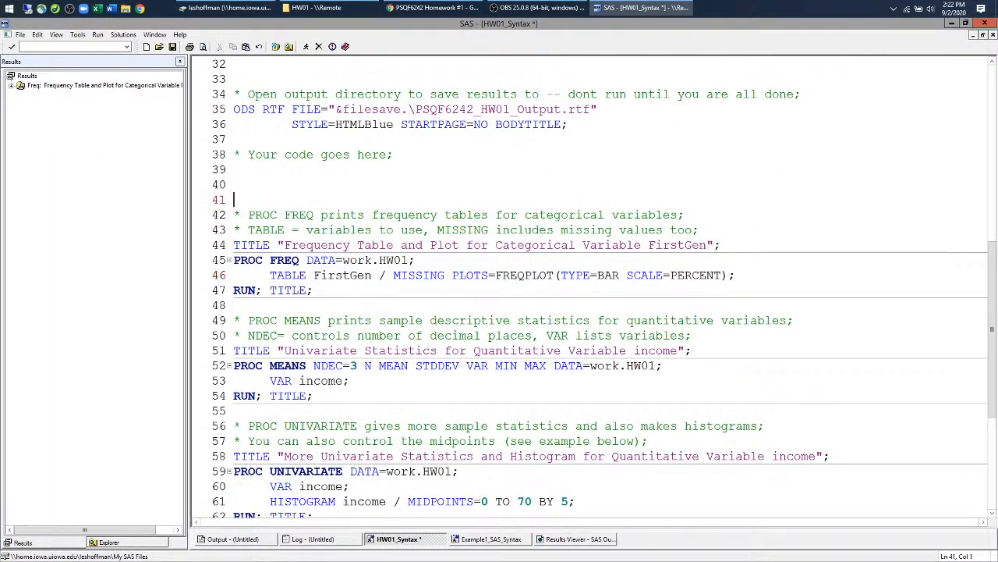
{"action": "key", "text": "Up"}
{"action": "type", "text": "* Q1-3 here;"}
Start a new comment line with "* Q" between the PROC FREQ block and the PROC MEANS comments
{"action": "left_click", "coordinate": [234, 305]}
{"action": "key", "text": "Return"}
{"action": "key", "text": "Return"}
{"action": "key", "text": "Up"}
{"action": "type", "text": "*"}
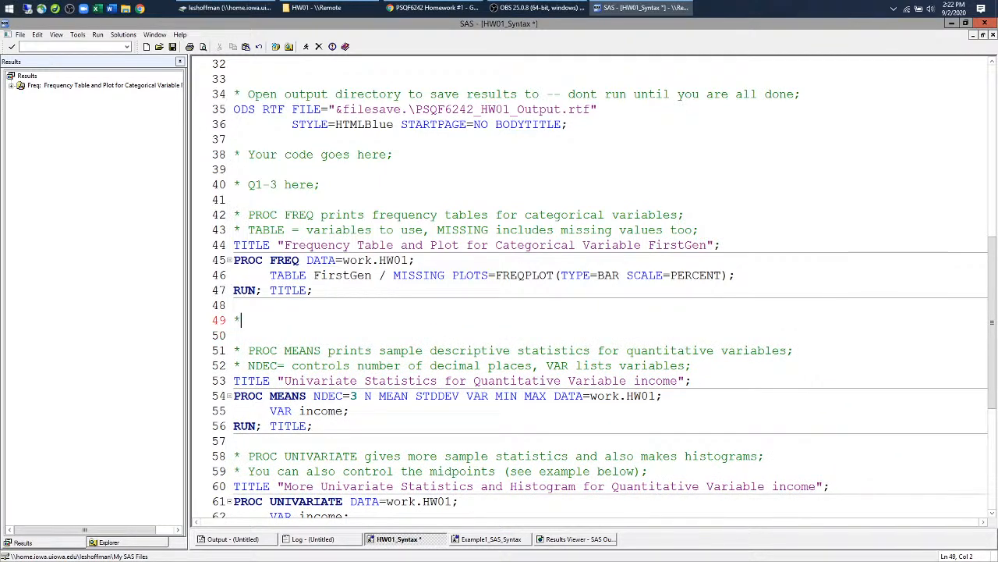
{"action": "type", "text": " Q"}
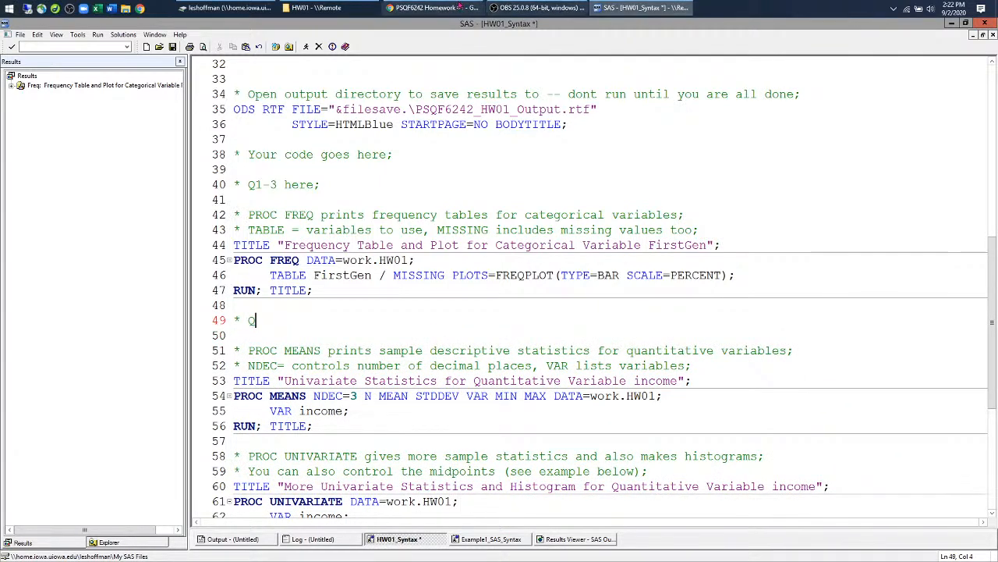
Check the gender question numbers on the homework page, and complete the SAS comment as "* Q4-10 here;" with blank lines below it
{"action": "left_click", "coordinate": [433, 8]}
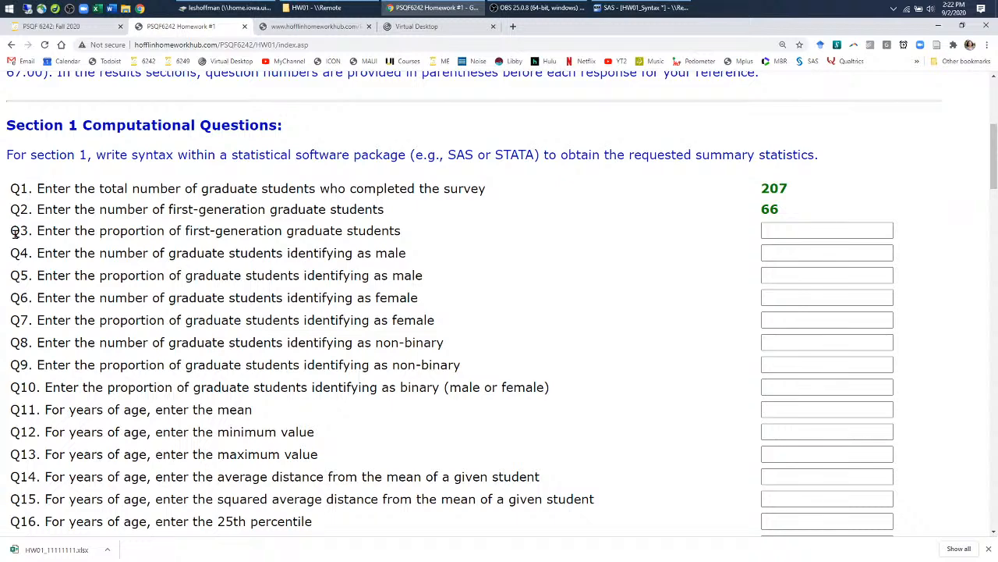
{"action": "left_click_drag", "start_coordinate": [9, 253], "coordinate": [427, 381]}
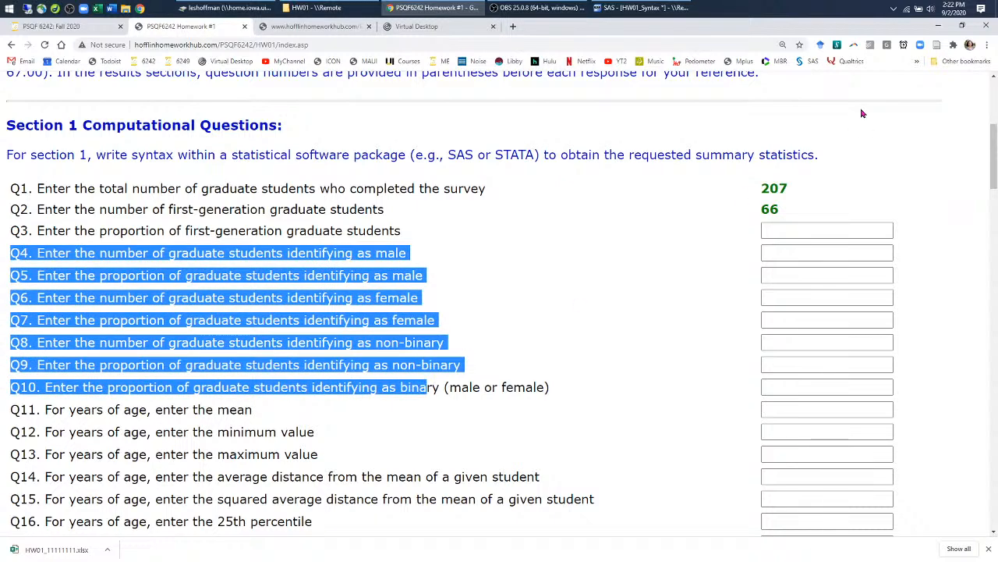
{"action": "left_click", "coordinate": [943, 26]}
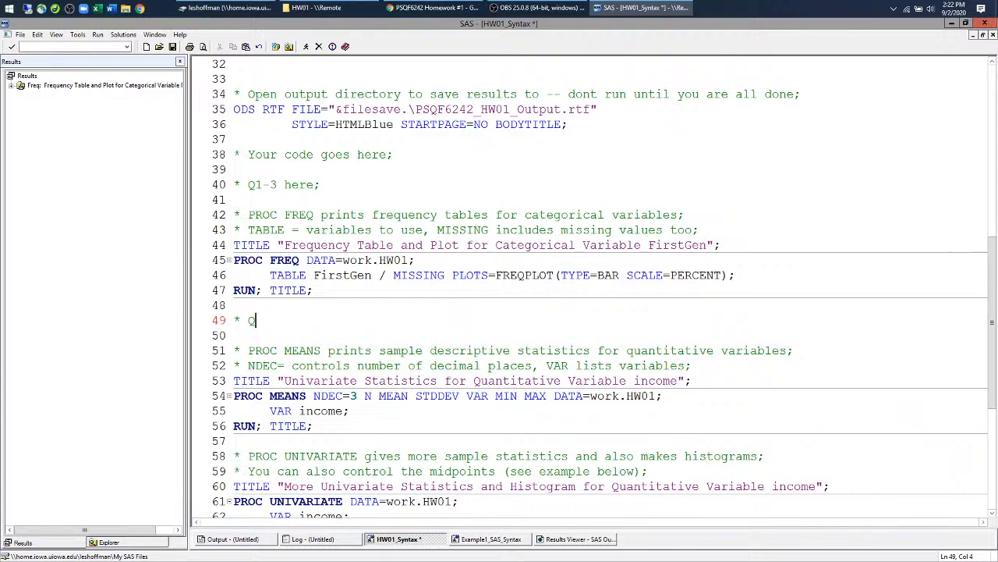
{"action": "type", "text": "4 -10 here;"}
{"action": "key", "text": "Return"}
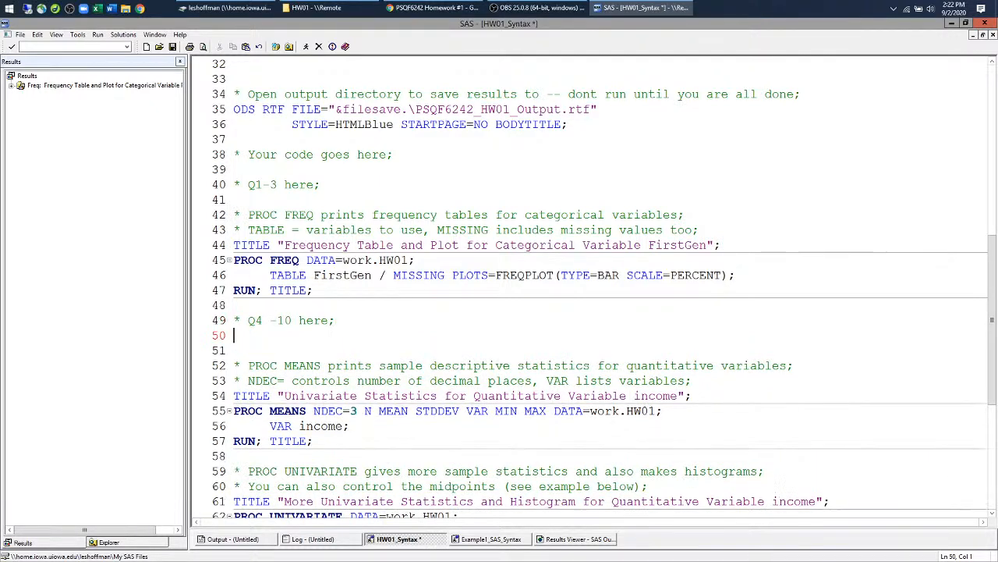
{"action": "key", "text": "Return"}
{"action": "key", "text": "Return"}
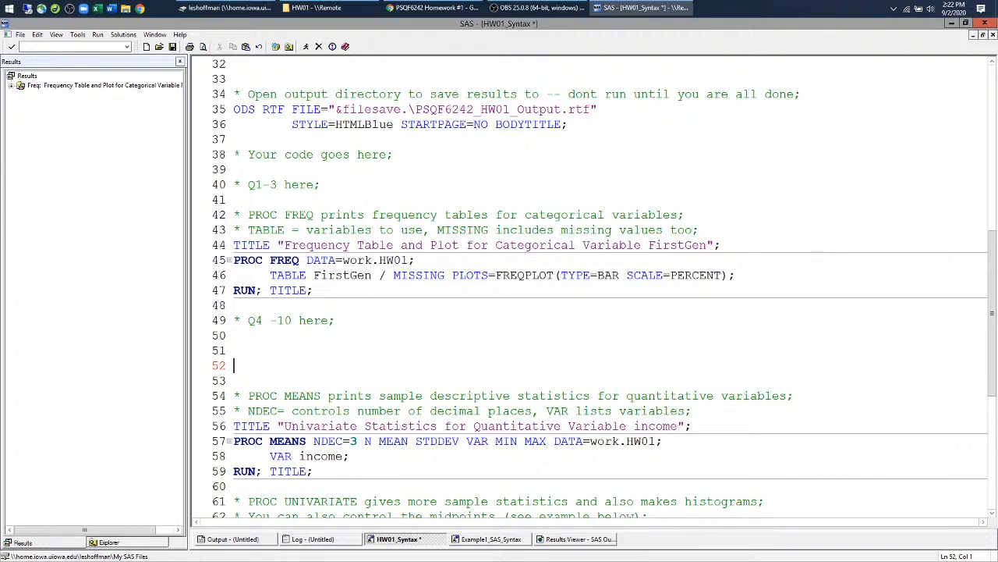
{"action": "left_click", "coordinate": [270, 320]}
{"action": "key", "text": "BackSpace"}
Comment out the PROC UNIVARIATE and PROC TTEST blocks together by enclosing them between /* and */
{"action": "scroll", "coordinate": [593, 289], "scroll_direction": "down", "scroll_amount": 6}
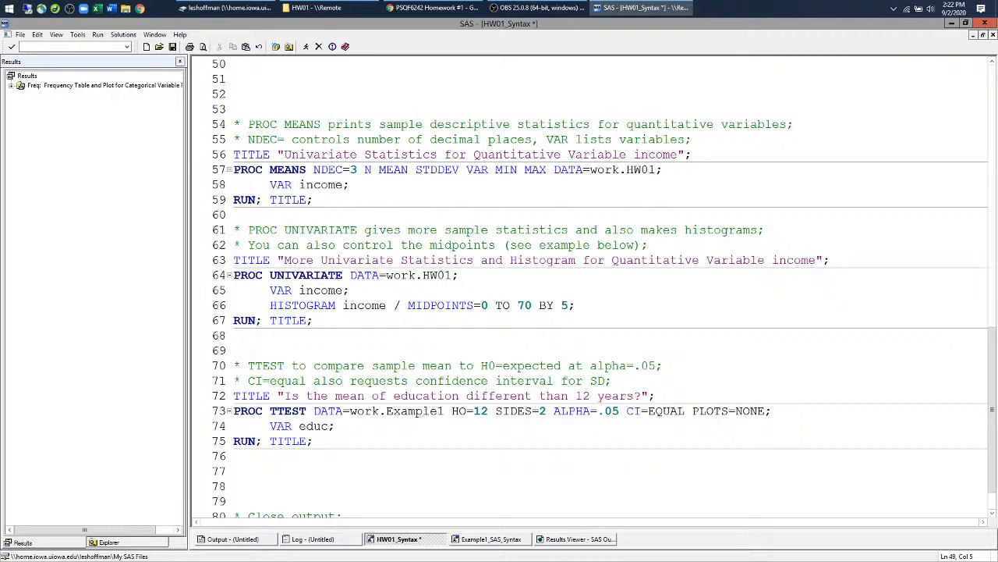
{"action": "left_click", "coordinate": [229, 229]}
{"action": "type", "text": "/"}
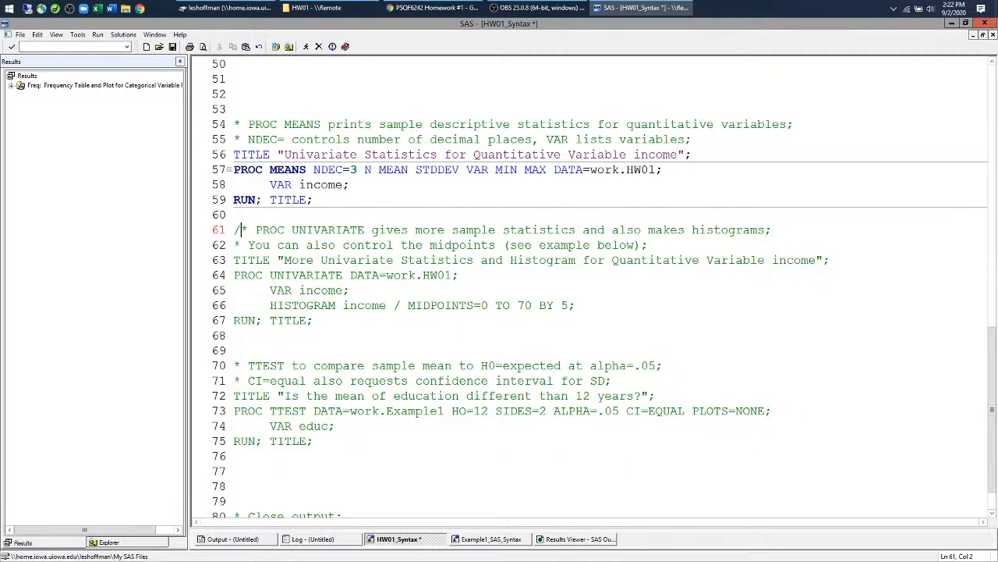
{"action": "scroll", "coordinate": [601, 289], "scroll_direction": "down", "scroll_amount": 2}
{"action": "left_click", "coordinate": [235, 365]}
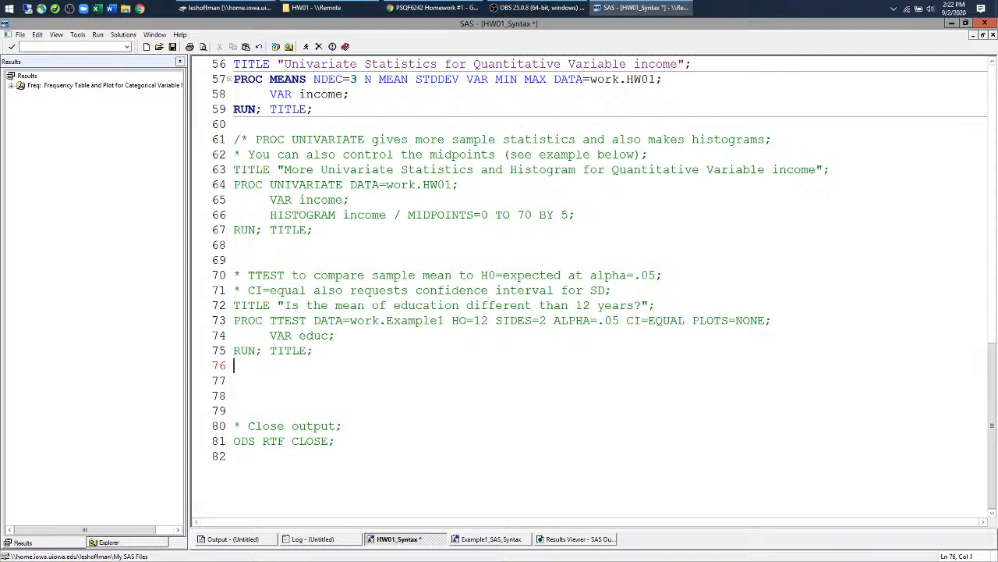
{"action": "type", "text": "*"}
{"action": "scroll", "coordinate": [601, 288], "scroll_direction": "up", "scroll_amount": 4}
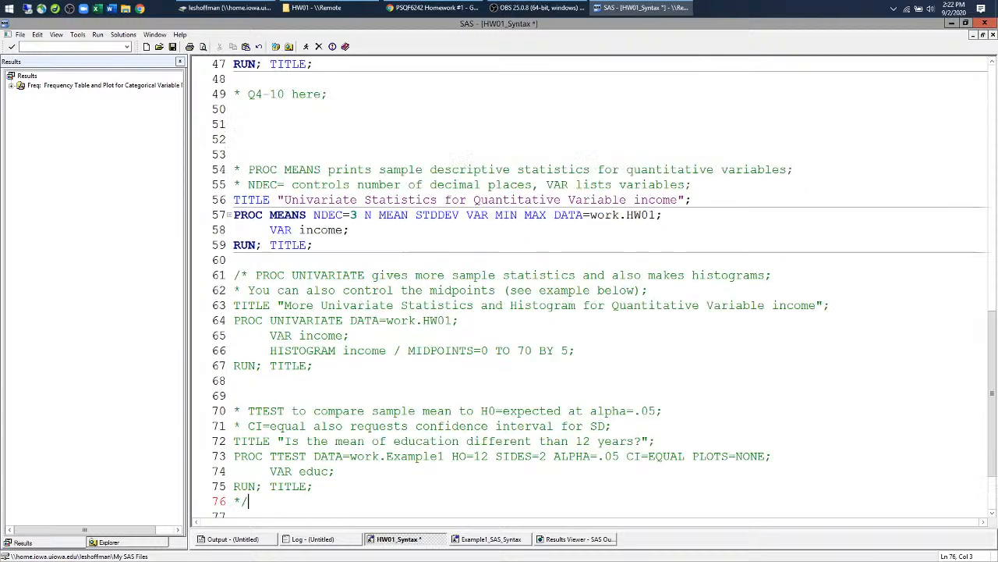
{"action": "scroll", "coordinate": [600, 288], "scroll_direction": "up", "scroll_amount": 3}
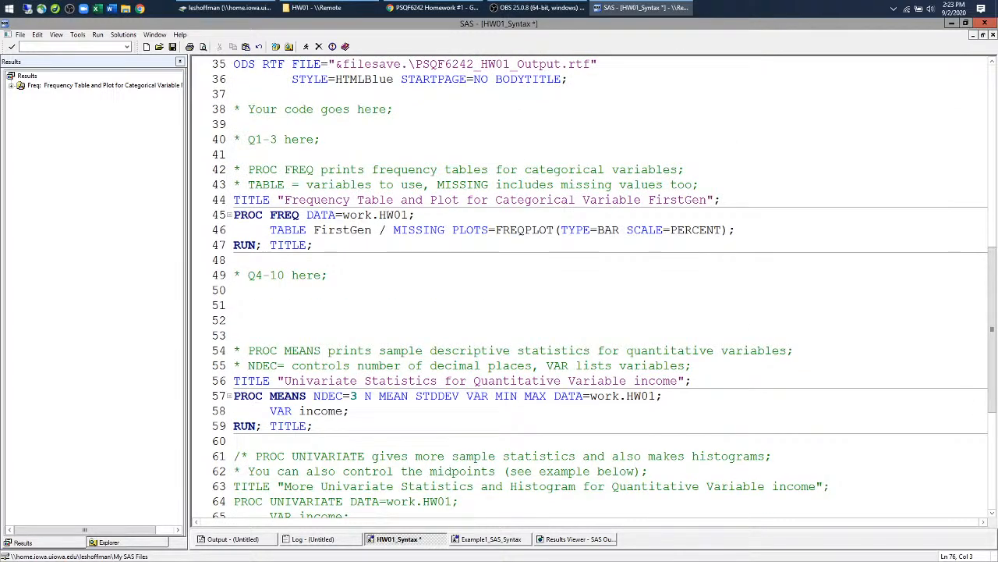
Extend the commented-out section to include the PROC MEANS block by moving the opening /* from the PROC UNIVARIATE comment to the PROC MEANS comment
{"action": "left_click", "coordinate": [241, 456]}
{"action": "key", "text": "BackSpace"}
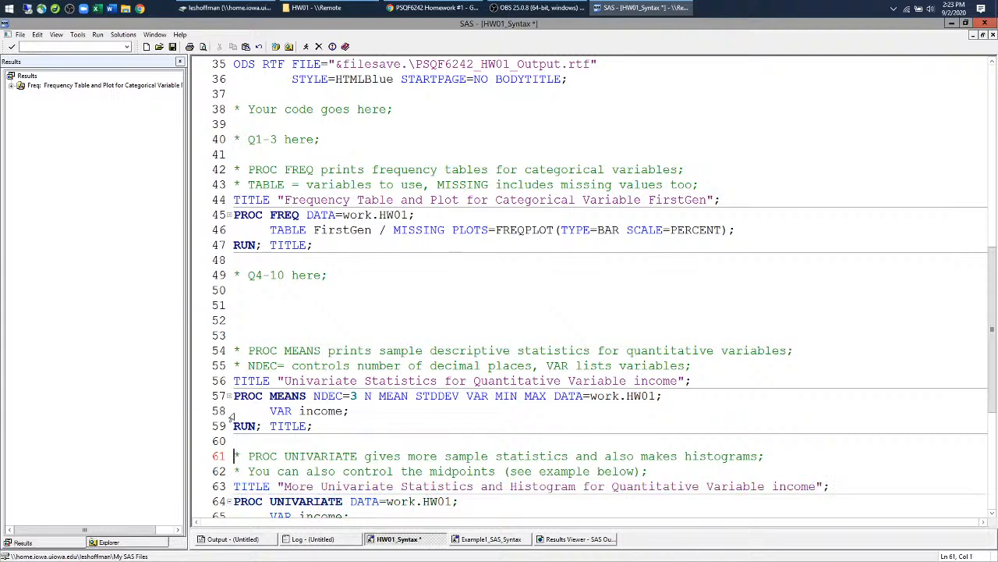
{"action": "left_click", "coordinate": [235, 351]}
{"action": "type", "text": "/"}
{"action": "scroll", "coordinate": [601, 289], "scroll_direction": "down", "scroll_amount": 6}
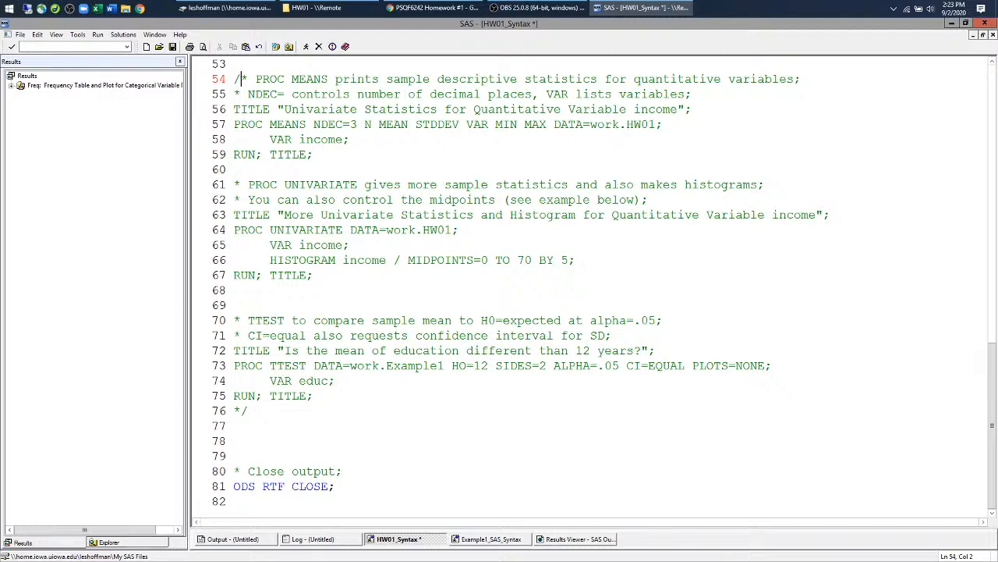
{"action": "left_click_drag", "start_coordinate": [234, 411], "coordinate": [248, 411]}
Review the ODS RTF output statements above the homework code and check the Section 1 questions on the homework page in Chrome
{"action": "scroll", "coordinate": [593, 289], "scroll_direction": "up", "scroll_amount": 8}
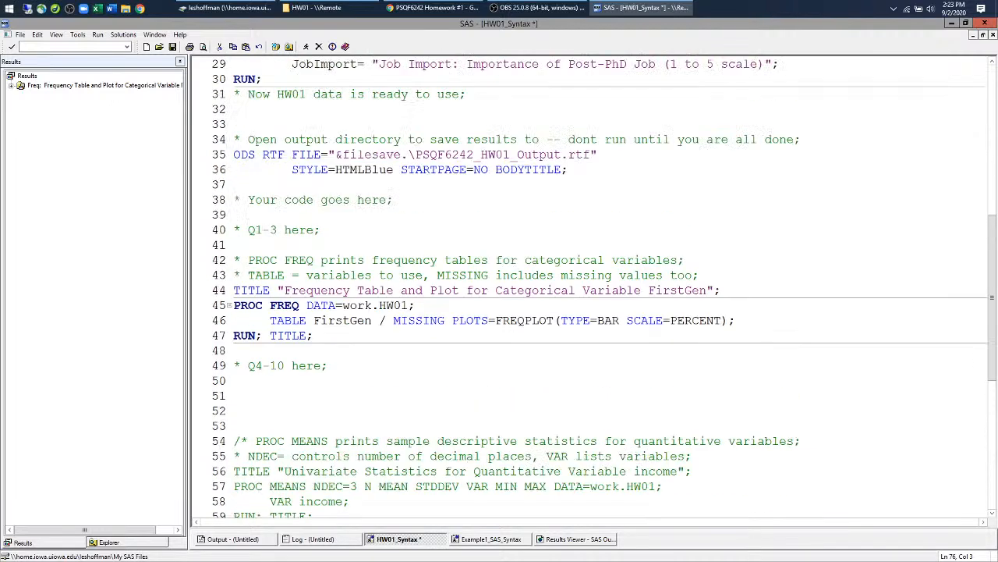
{"action": "left_click_drag", "start_coordinate": [232, 139], "coordinate": [585, 189]}
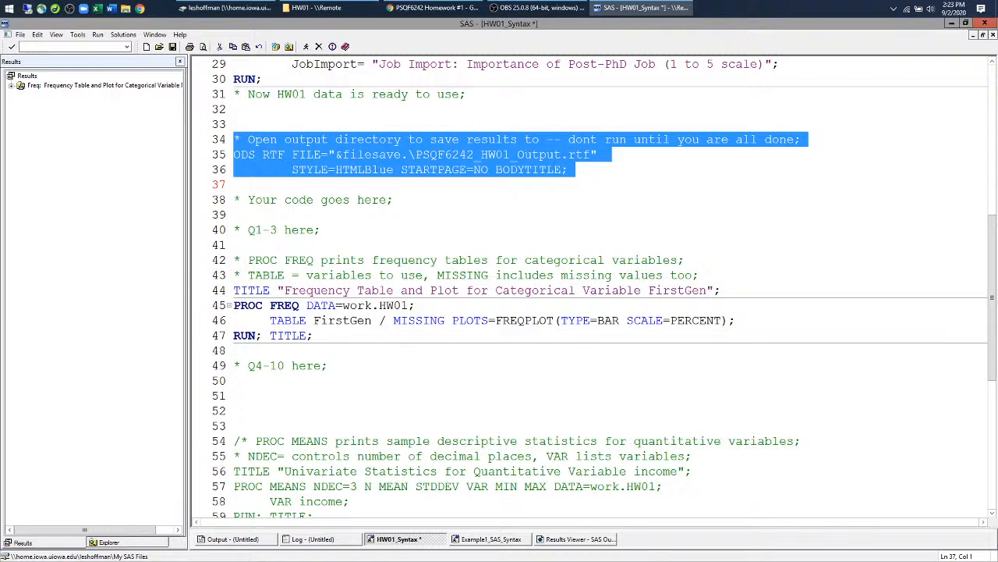
{"action": "left_click", "coordinate": [433, 7]}
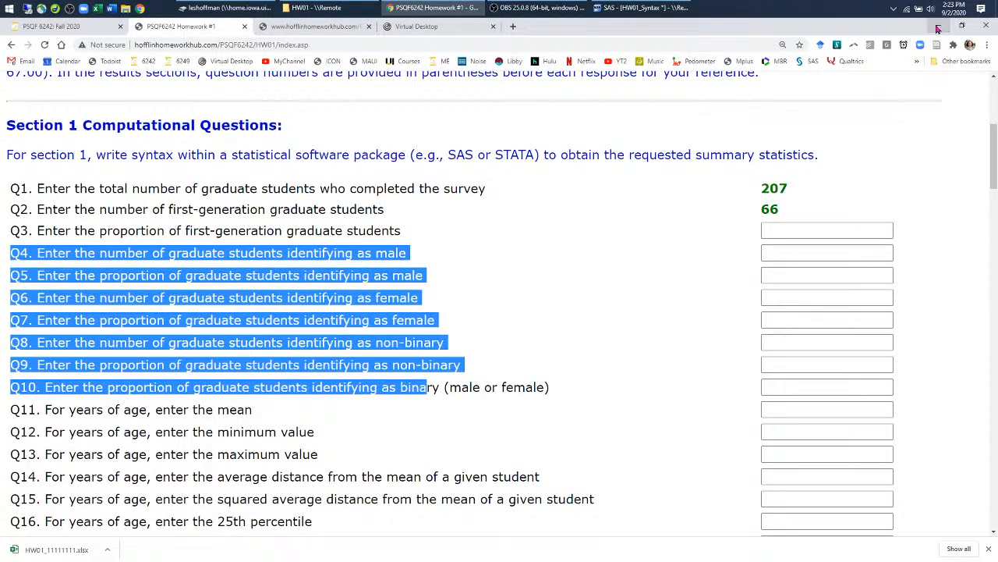
{"action": "left_click", "coordinate": [938, 29]}
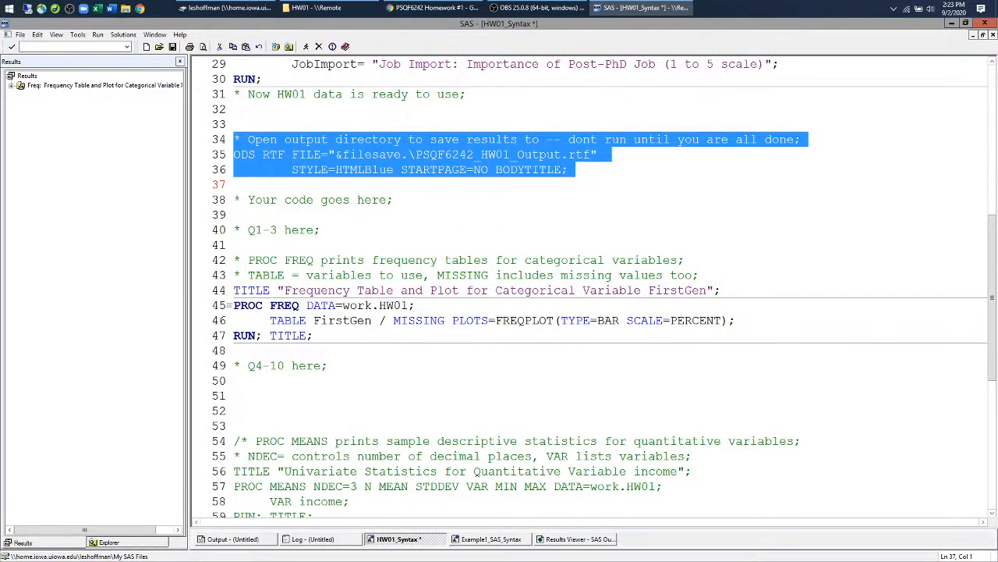
{"action": "scroll", "coordinate": [353, 222], "scroll_direction": "up", "scroll_amount": 2}
{"action": "left_click", "coordinate": [300, 289]}
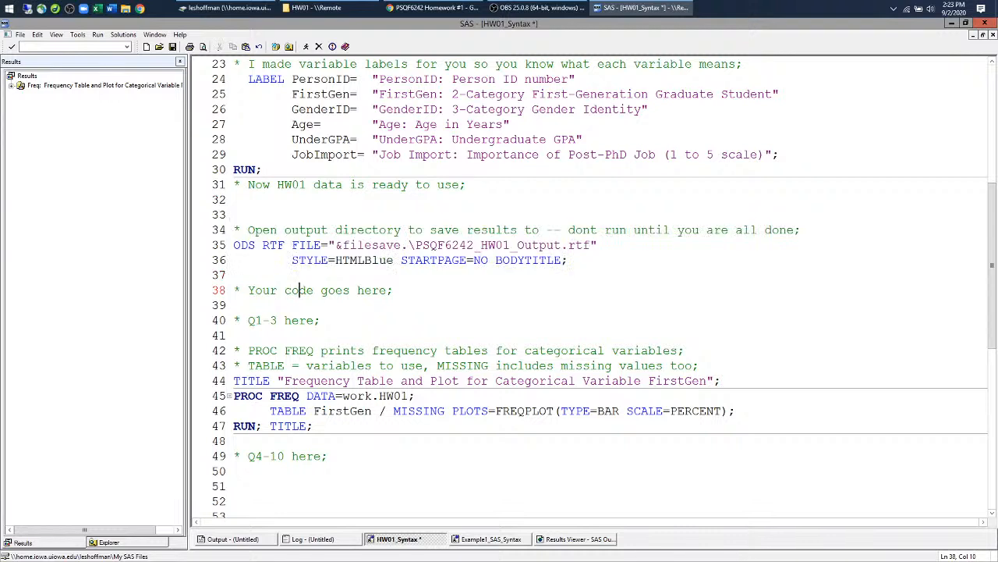
{"action": "left_click", "coordinate": [233, 231]}
{"action": "scroll", "coordinate": [605, 288], "scroll_direction": "down", "scroll_amount": 3}
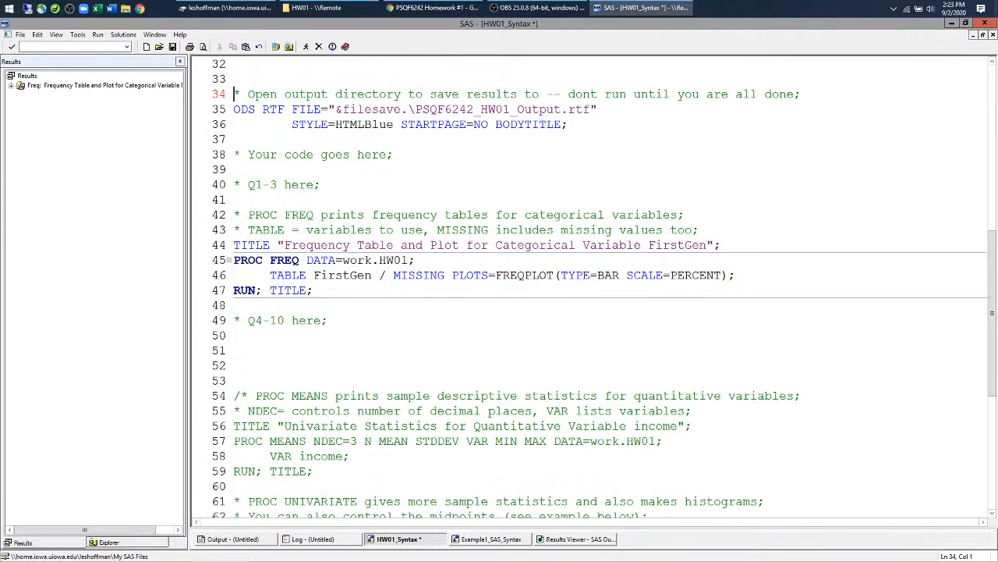
Run the entire HW01_Syntax program to produce the RTF output file, and move its WordPad window clear of the SAS window
{"action": "scroll", "coordinate": [593, 285], "scroll_direction": "down", "scroll_amount": 10}
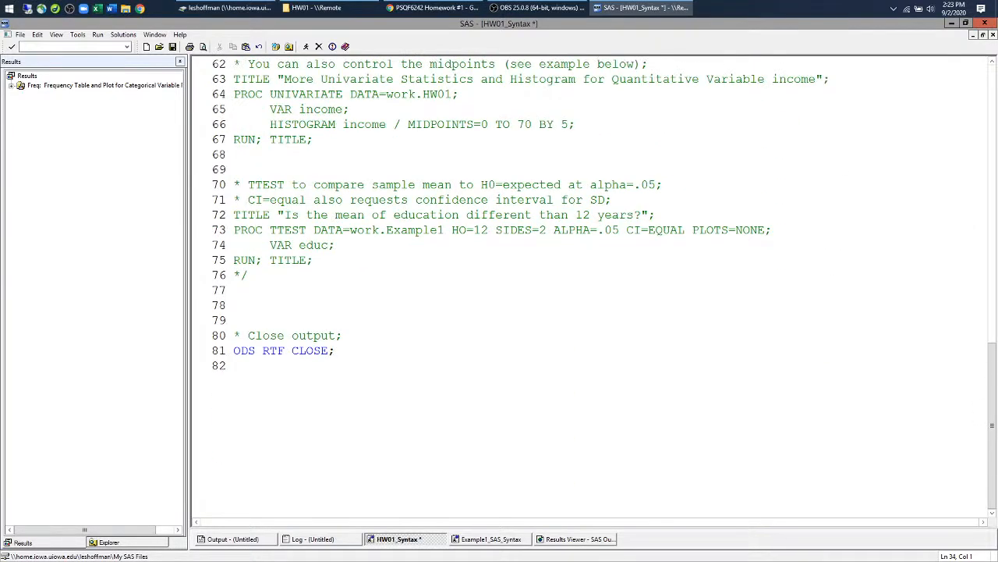
{"action": "key", "text": "ctrl+a"}
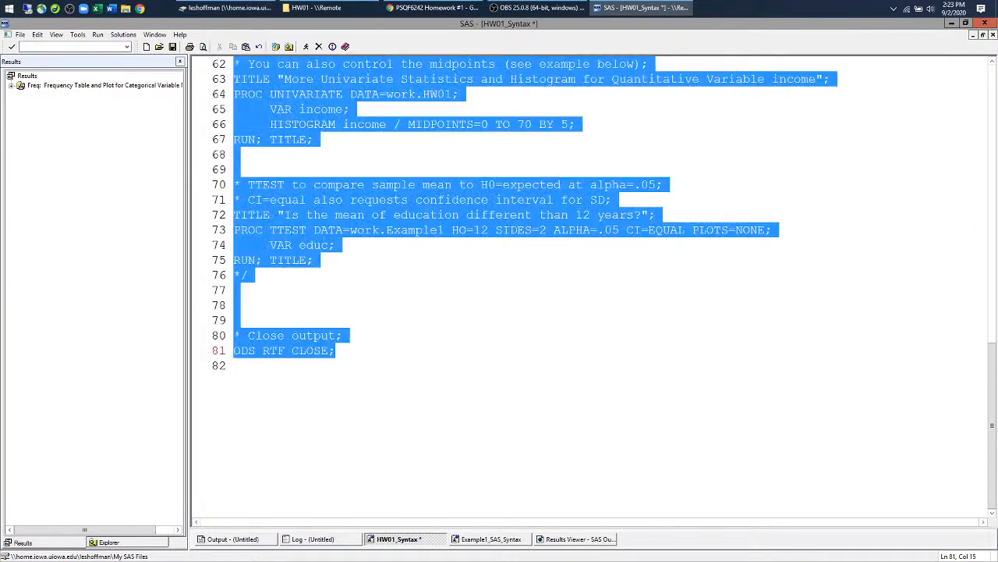
{"action": "left_click", "coordinate": [304, 48]}
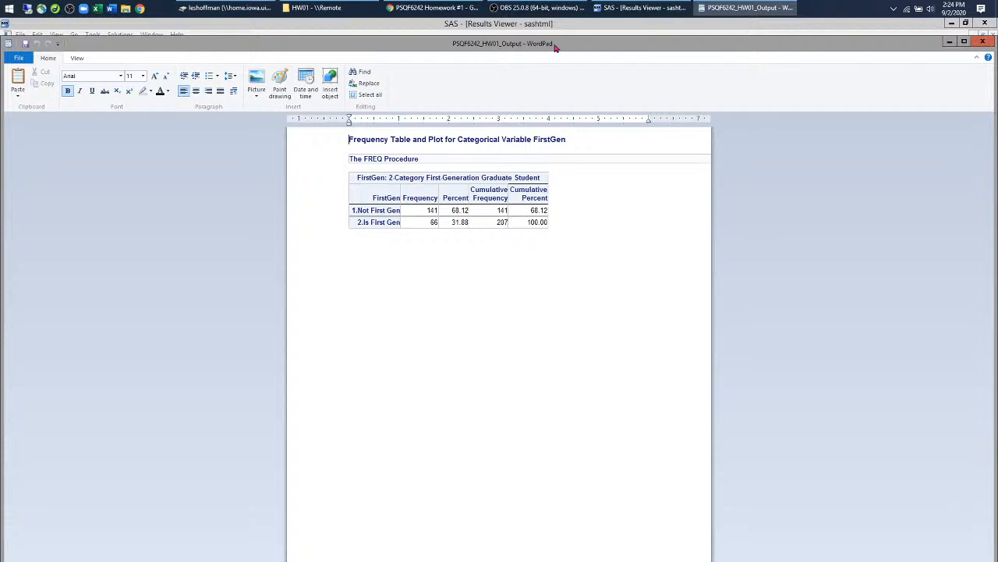
{"action": "left_click_drag", "start_coordinate": [860, 49], "coordinate": [828, 101]}
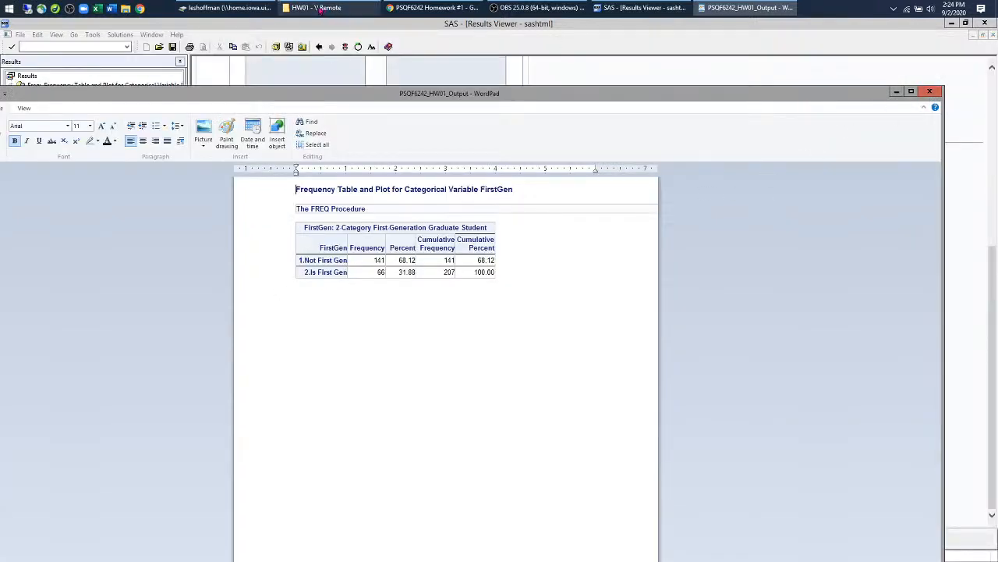
Refresh the HW01 folder in File Explorer, select the PSQF6242_HW01_Output file, and close the WordPad window
{"action": "left_click", "coordinate": [319, 9]}
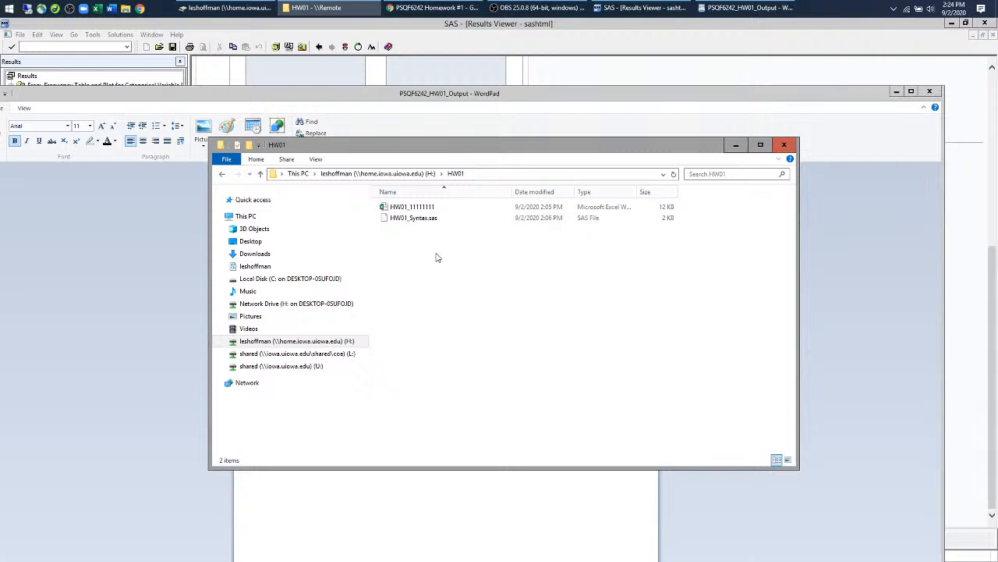
{"action": "right_click", "coordinate": [383, 245]}
{"action": "left_click", "coordinate": [398, 287]}
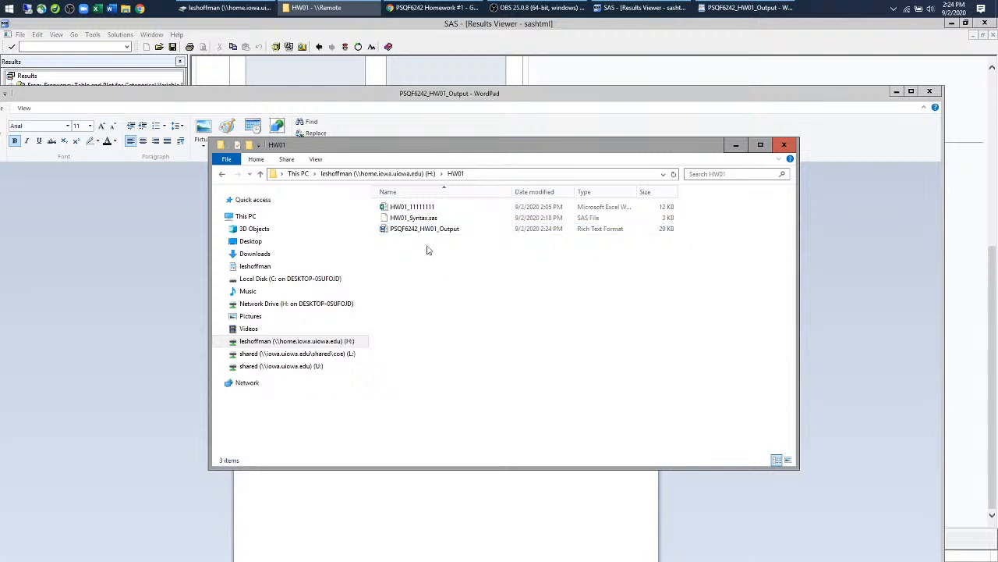
{"action": "left_click", "coordinate": [413, 233]}
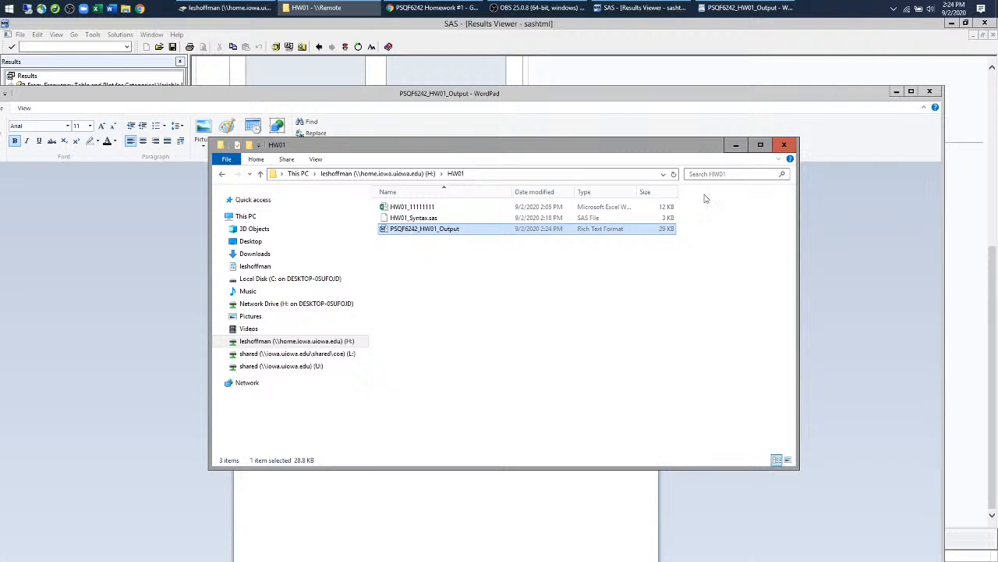
{"action": "left_click", "coordinate": [930, 92]}
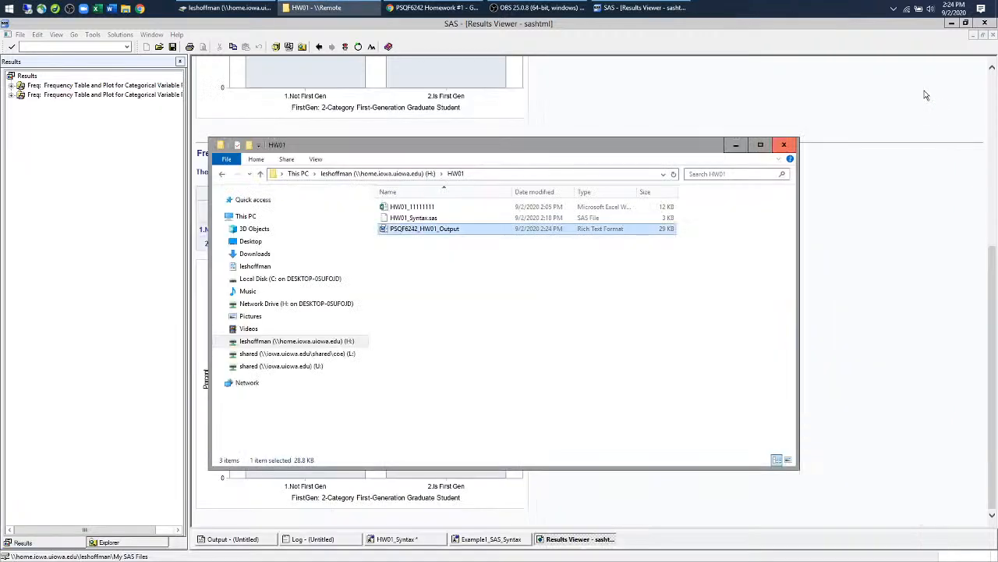
Return to HW01_Syntax in SAS and review its setup code, and check the starter downloads at the start of the homework page in Chrome
{"action": "left_click", "coordinate": [390, 540]}
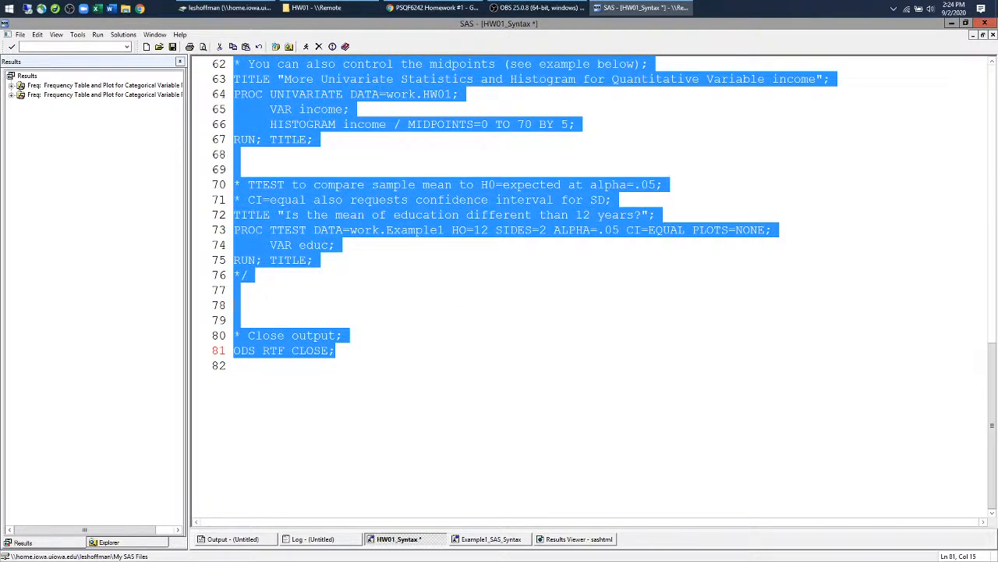
{"action": "left_click", "coordinate": [471, 306]}
{"action": "scroll", "coordinate": [471, 306], "scroll_direction": "up", "scroll_amount": 5}
{"action": "scroll", "coordinate": [593, 289], "scroll_direction": "up", "scroll_amount": 16}
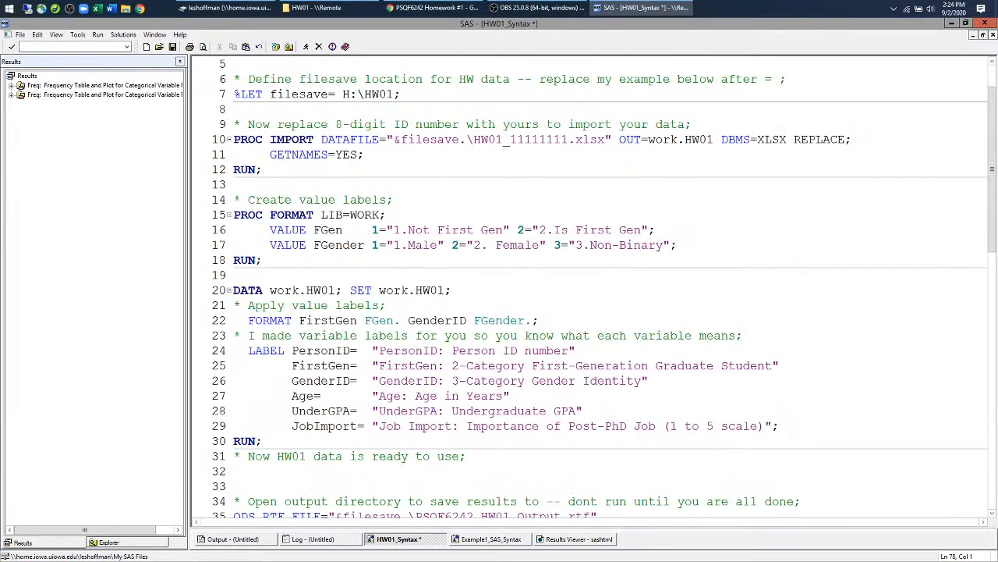
{"action": "scroll", "coordinate": [593, 289], "scroll_direction": "down", "scroll_amount": 3}
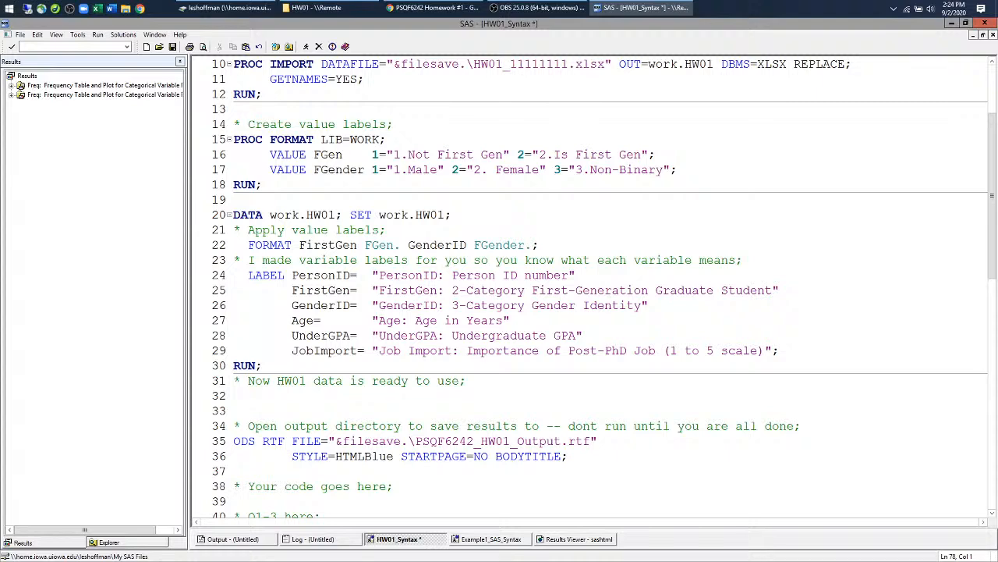
{"action": "scroll", "coordinate": [593, 288], "scroll_direction": "up", "scroll_amount": 3}
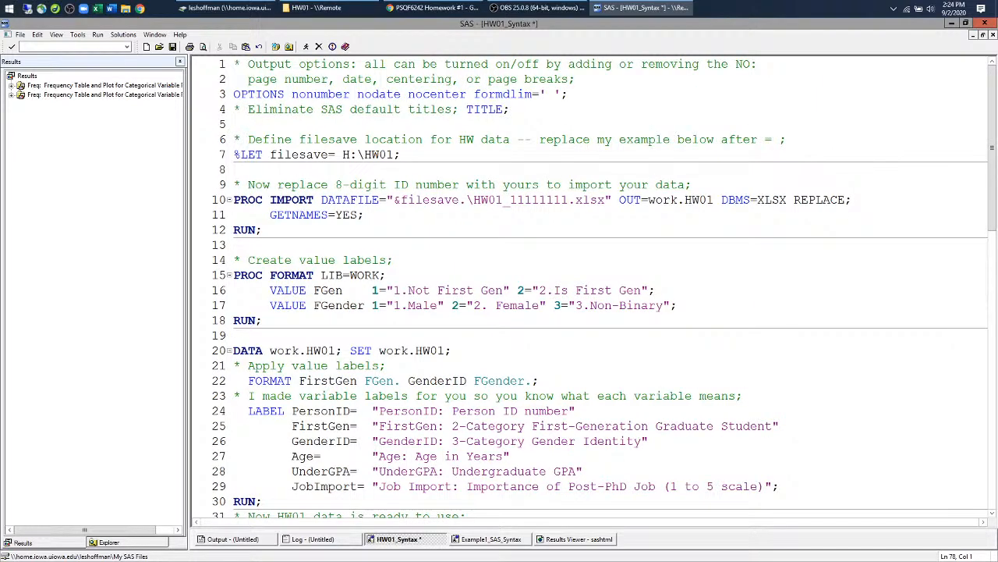
{"action": "left_click", "coordinate": [437, 8]}
{"action": "scroll", "coordinate": [172, 248], "scroll_direction": "up", "scroll_amount": 4}
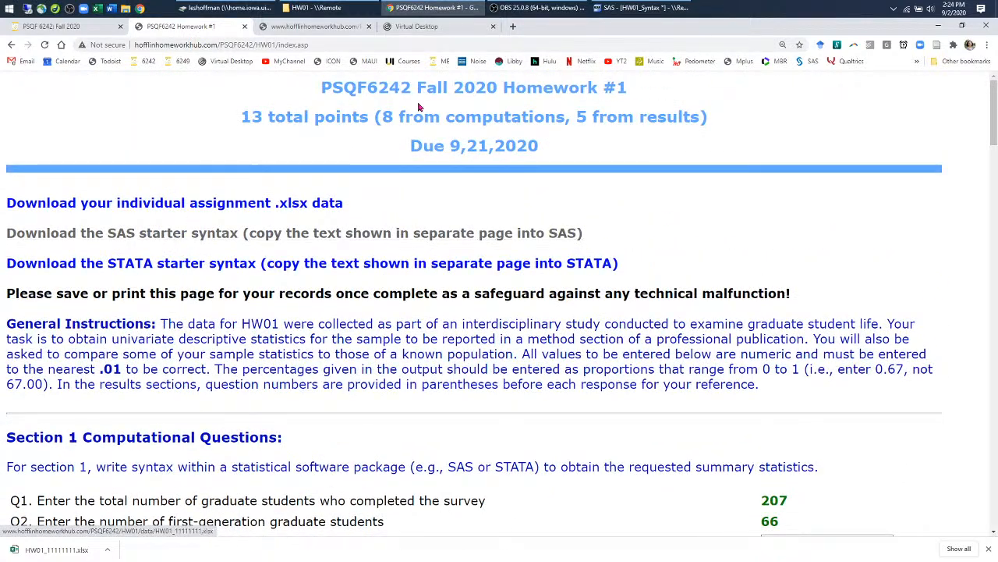
Check in the SAS syntax the filesave path, the ID number in the import file name, and the PROC FREQ block for Q1-3
{"action": "left_click", "coordinate": [614, 8]}
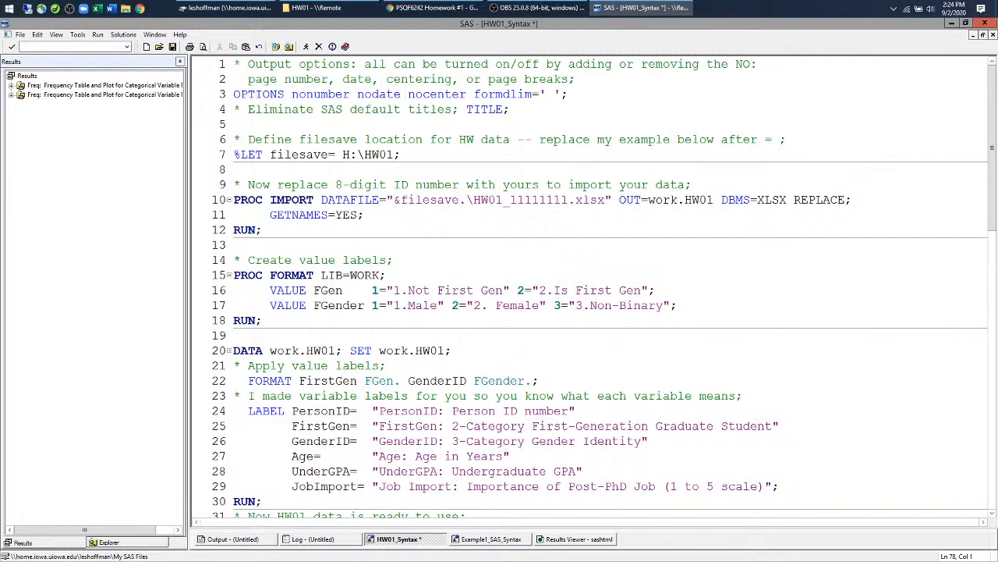
{"action": "left_click_drag", "start_coordinate": [342, 155], "coordinate": [394, 154]}
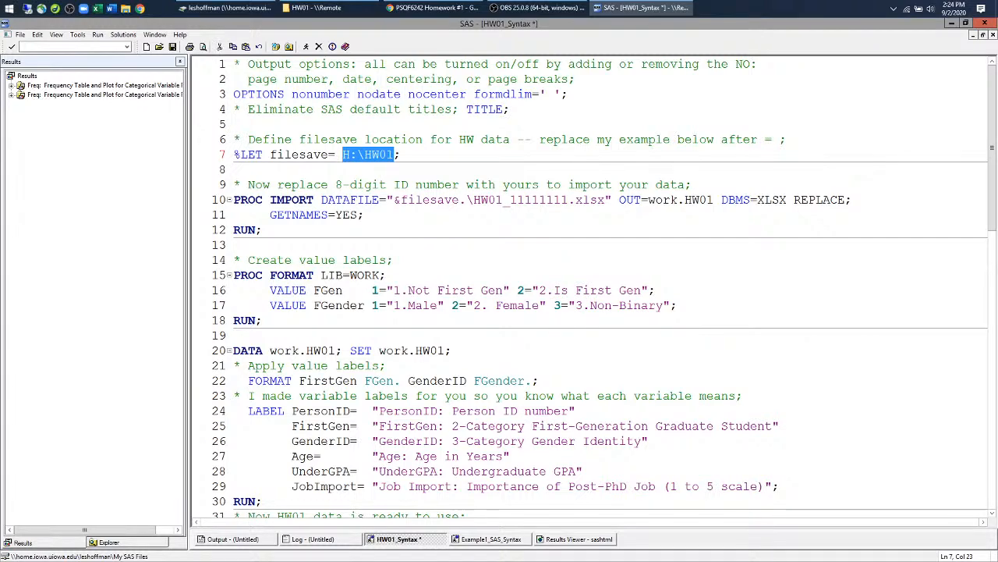
{"action": "left_click_drag", "start_coordinate": [510, 199], "coordinate": [569, 200]}
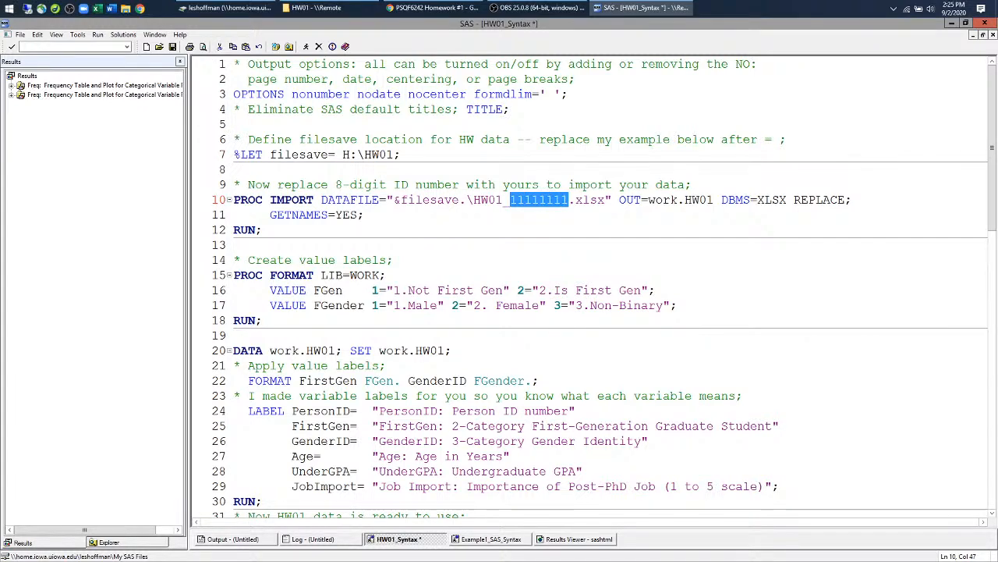
{"action": "scroll", "coordinate": [570, 226], "scroll_direction": "down", "scroll_amount": 3}
{"action": "scroll", "coordinate": [600, 288], "scroll_direction": "down", "scroll_amount": 7}
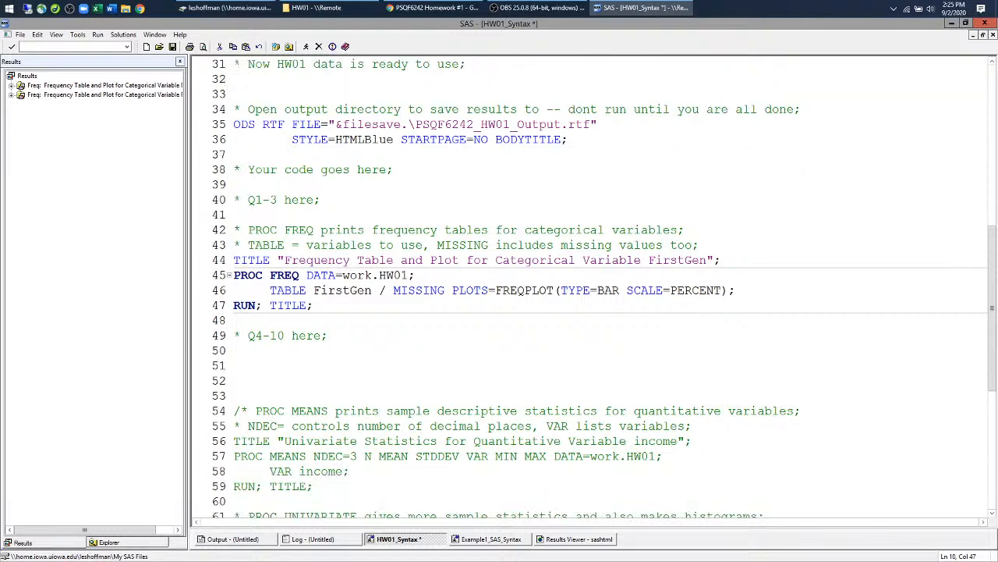
{"action": "left_click_drag", "start_coordinate": [248, 229], "coordinate": [234, 320]}
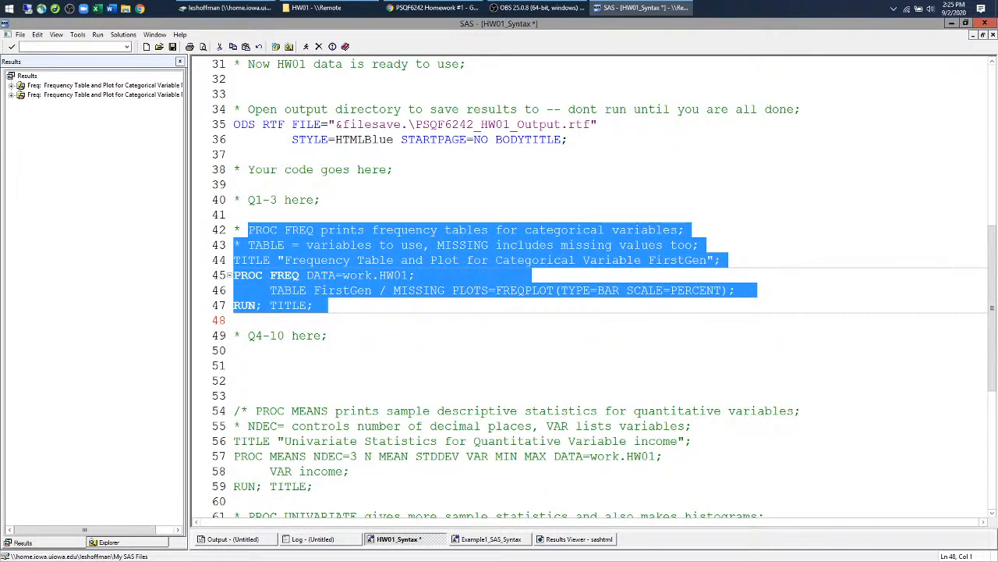
{"action": "scroll", "coordinate": [593, 289], "scroll_direction": "down", "scroll_amount": 2}
{"action": "scroll", "coordinate": [600, 289], "scroll_direction": "down", "scroll_amount": 1}
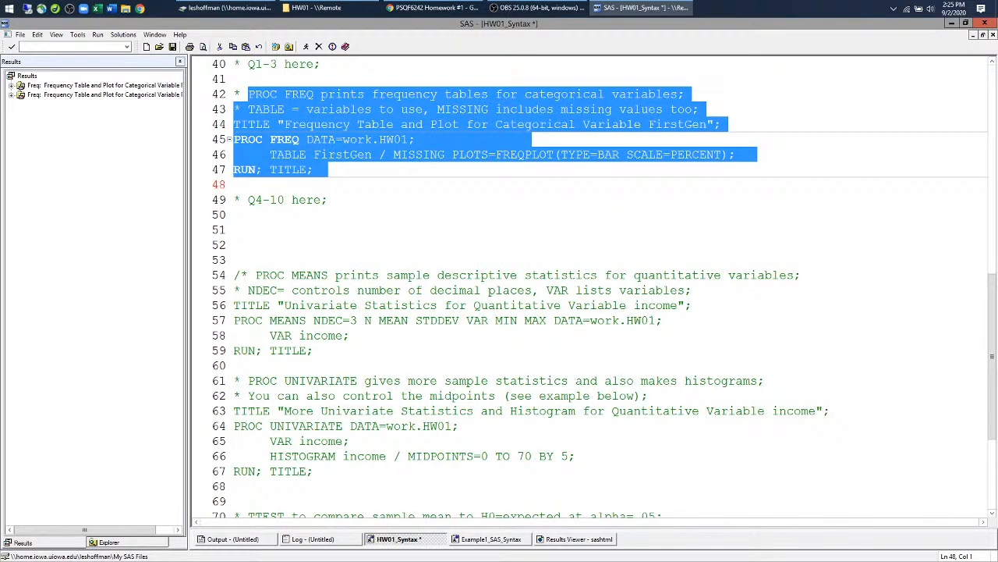
Save the HW01_Syntax program, and check the data, syntax and output files in the HW01 folder
{"action": "left_click", "coordinate": [235, 245]}
{"action": "key", "text": "ctrl+s"}
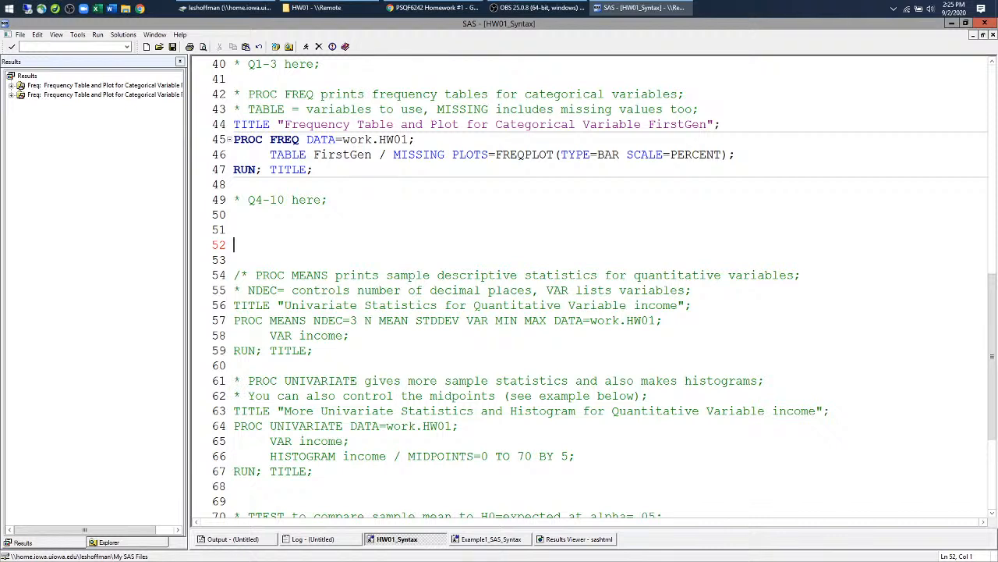
{"action": "left_click", "coordinate": [315, 8]}
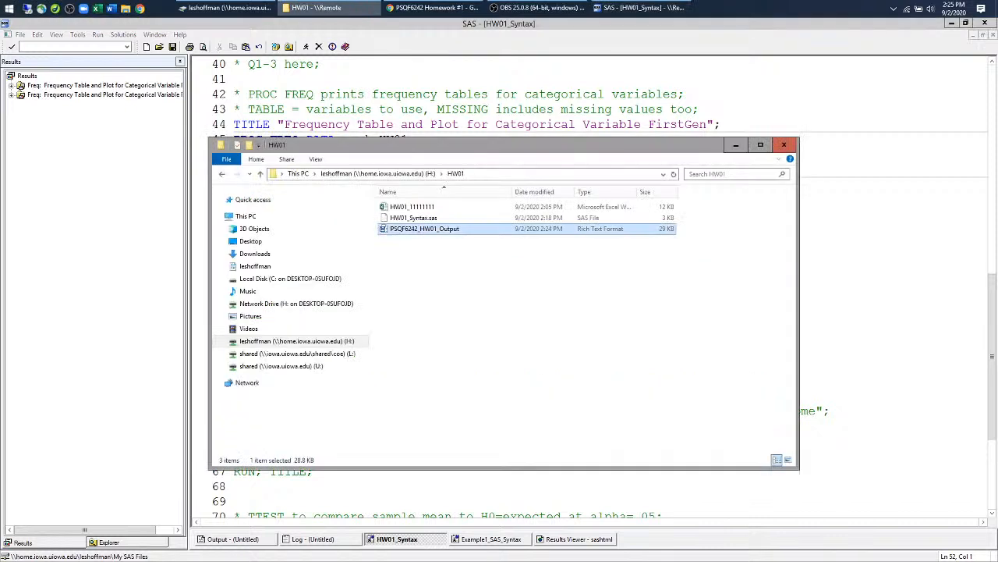
{"action": "left_click", "coordinate": [437, 206]}
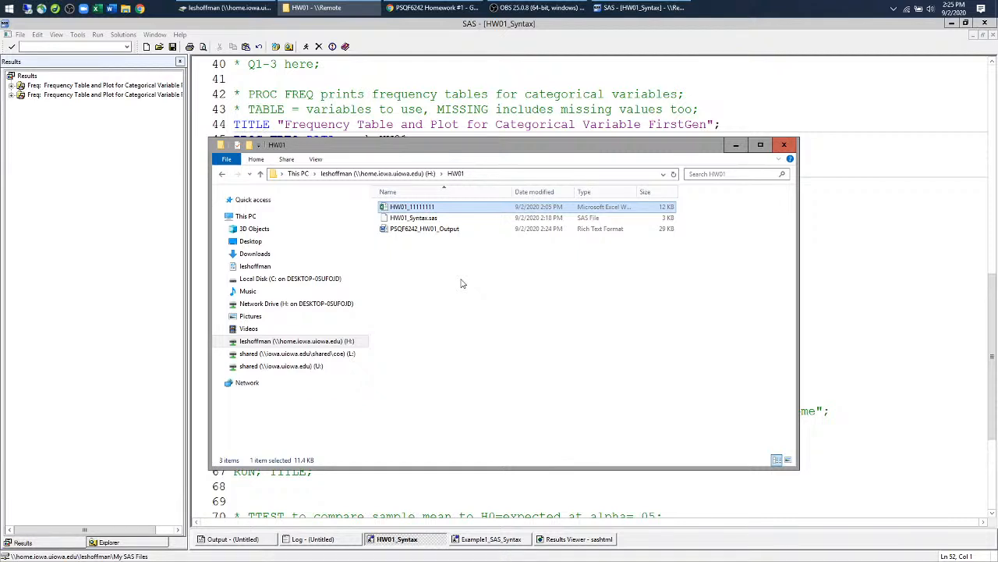
{"action": "left_click", "coordinate": [404, 109]}
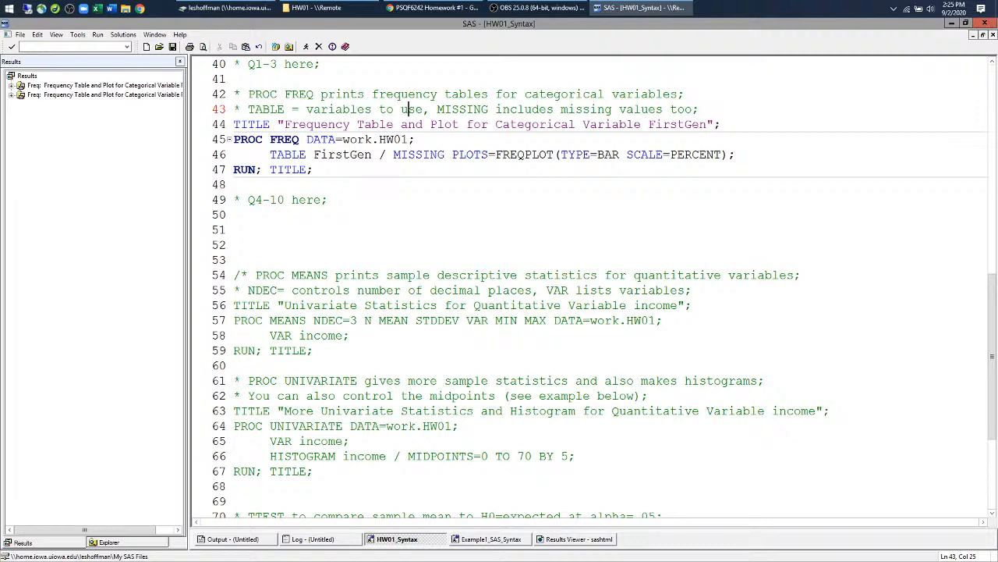
Look through the homework page in Chrome, from the Section 1 computational questions to the Section 2 results questions
{"action": "left_click", "coordinate": [433, 8]}
{"action": "scroll", "coordinate": [381, 349], "scroll_direction": "down", "scroll_amount": 5}
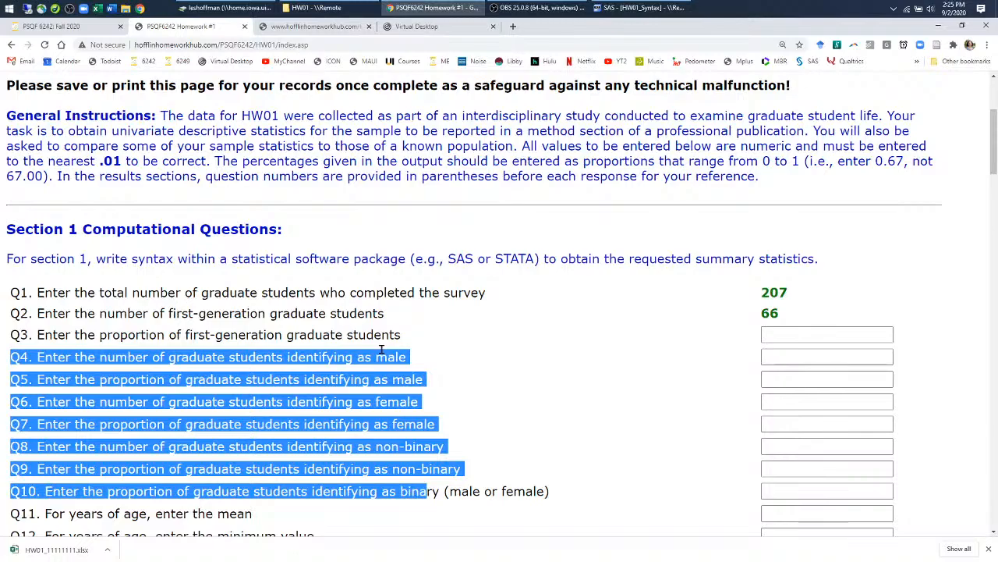
{"action": "left_click", "coordinate": [426, 323]}
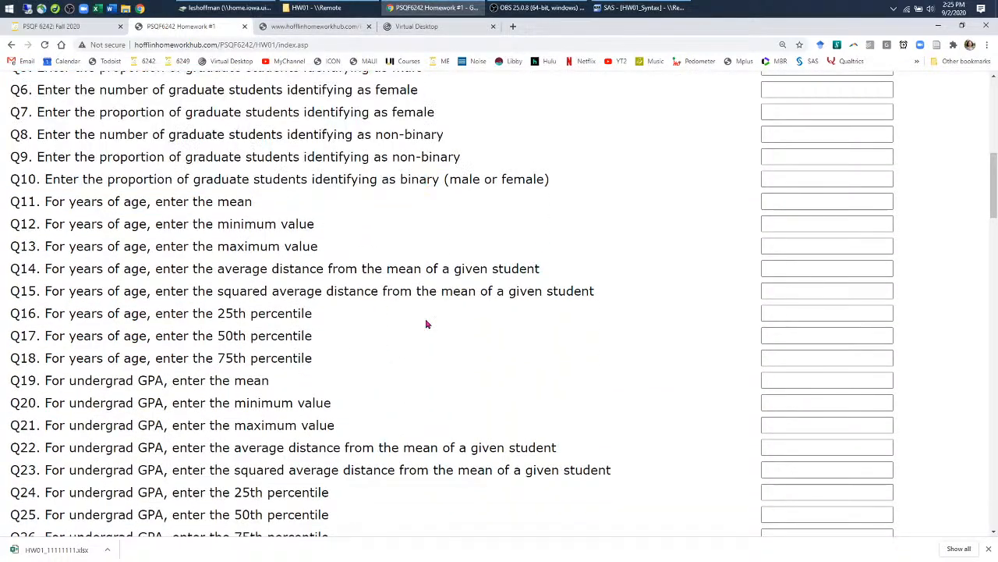
{"action": "scroll", "coordinate": [428, 323], "scroll_direction": "down", "scroll_amount": 5}
{"action": "scroll", "coordinate": [427, 322], "scroll_direction": "down", "scroll_amount": 9}
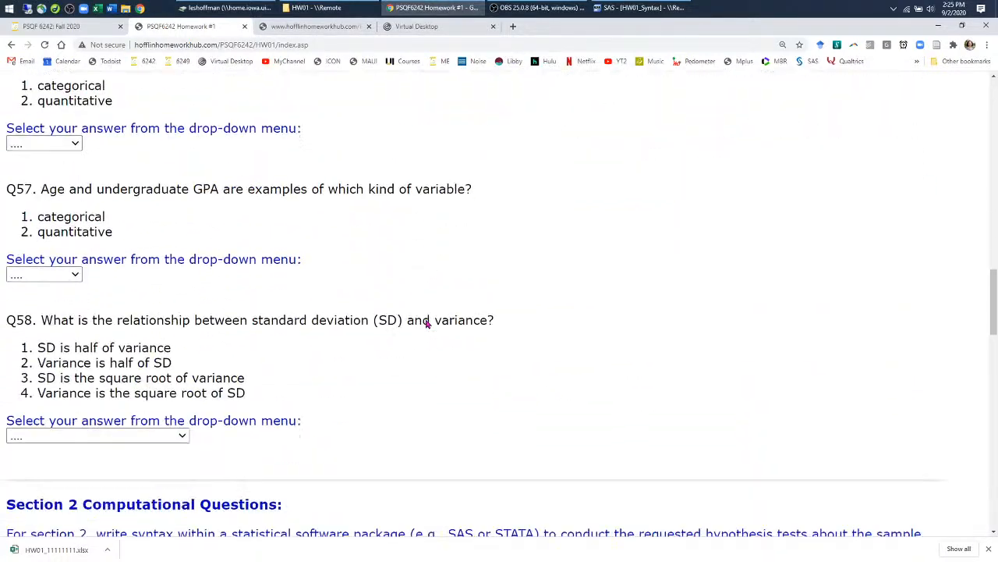
{"action": "scroll", "coordinate": [335, 337], "scroll_direction": "down", "scroll_amount": 14}
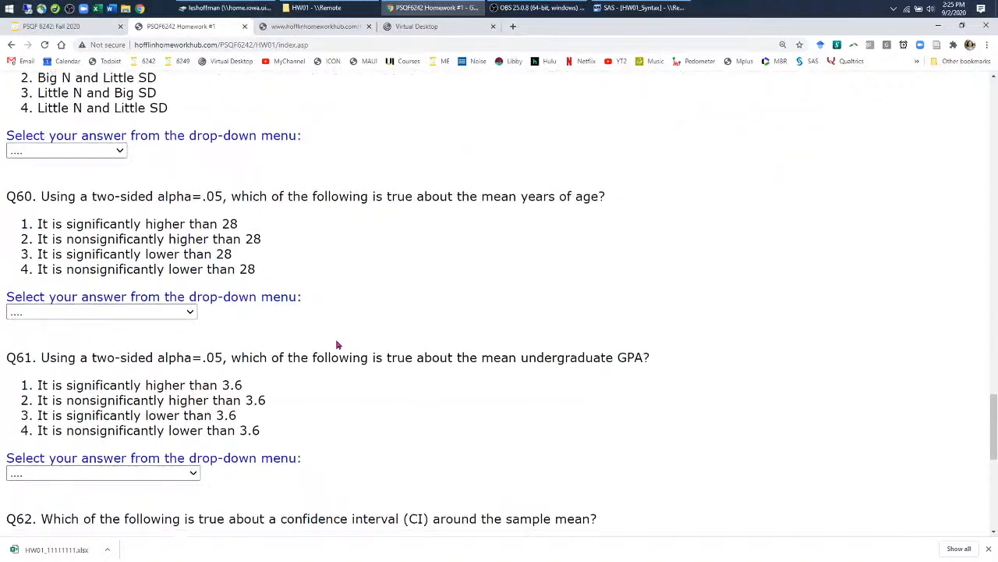
Check and save the homework answers entered so far, and look at how the Q1 and Q2 responses are marked
{"action": "left_click", "coordinate": [148, 352]}
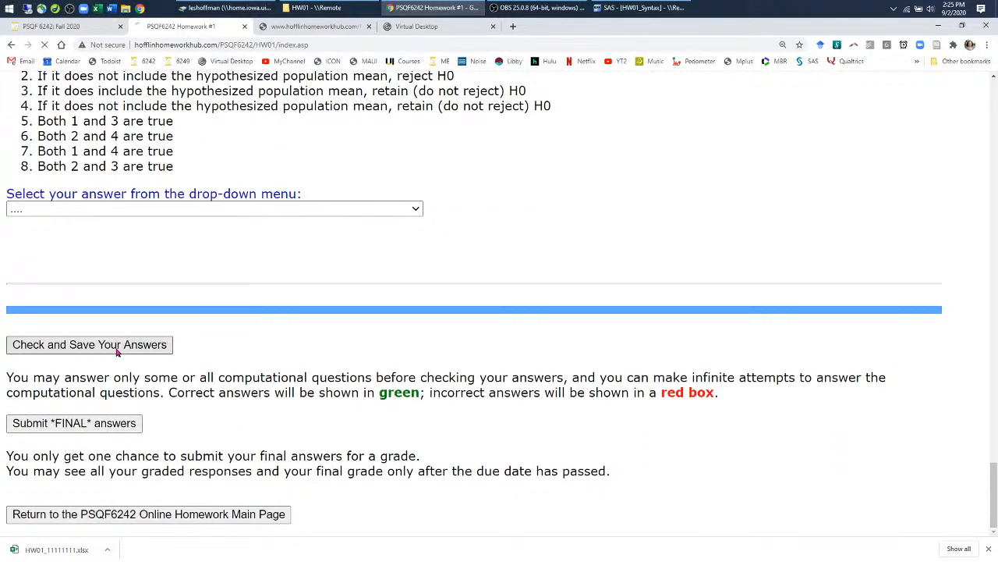
{"action": "scroll", "coordinate": [441, 381], "scroll_direction": "down", "scroll_amount": 2}
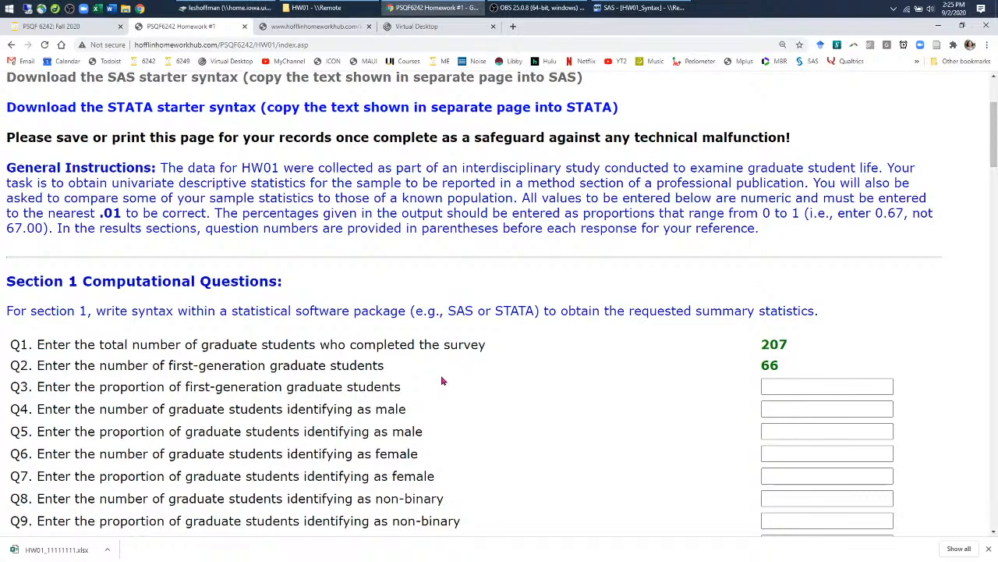
Read the final submission instructions at the end of the homework page, and look back over the Section 2 and Section 1 questions
{"action": "scroll", "coordinate": [441, 380], "scroll_direction": "down", "scroll_amount": 20}
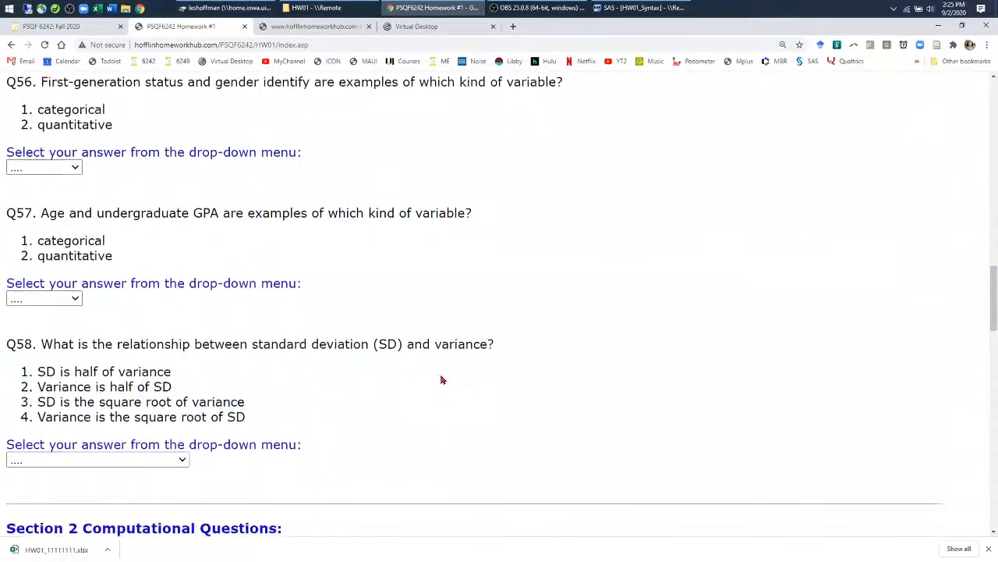
{"action": "scroll", "coordinate": [441, 379], "scroll_direction": "down", "scroll_amount": 10}
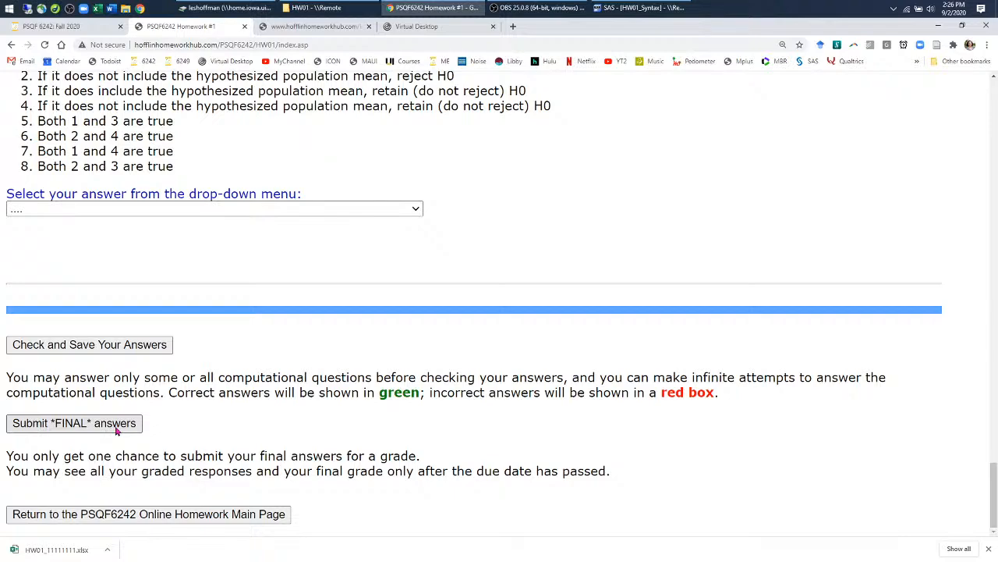
{"action": "scroll", "coordinate": [601, 367], "scroll_direction": "up", "scroll_amount": 7}
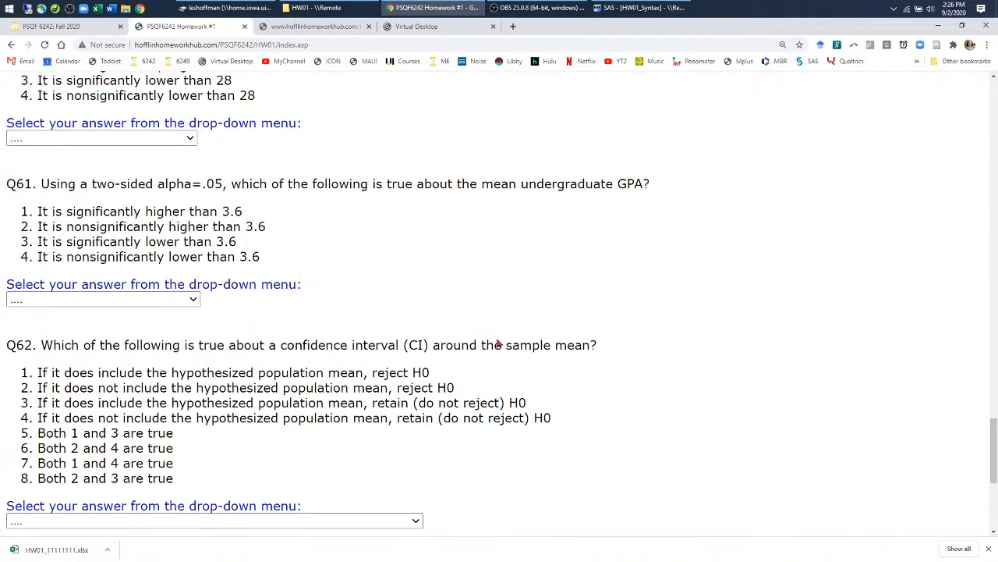
{"action": "scroll", "coordinate": [497, 342], "scroll_direction": "up", "scroll_amount": 7}
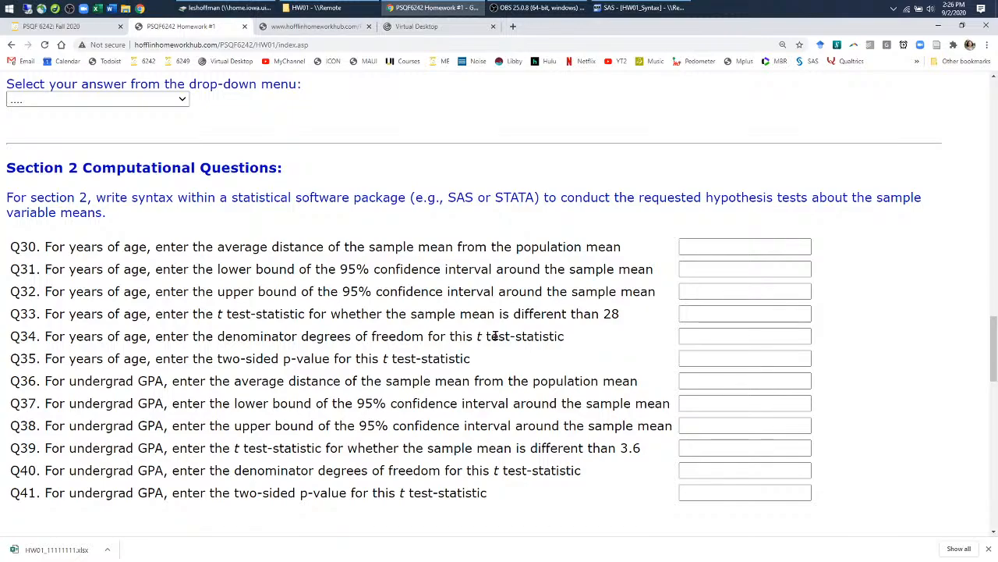
{"action": "scroll", "coordinate": [494, 335], "scroll_direction": "up", "scroll_amount": 3}
{"action": "scroll", "coordinate": [494, 334], "scroll_direction": "up", "scroll_amount": 9}
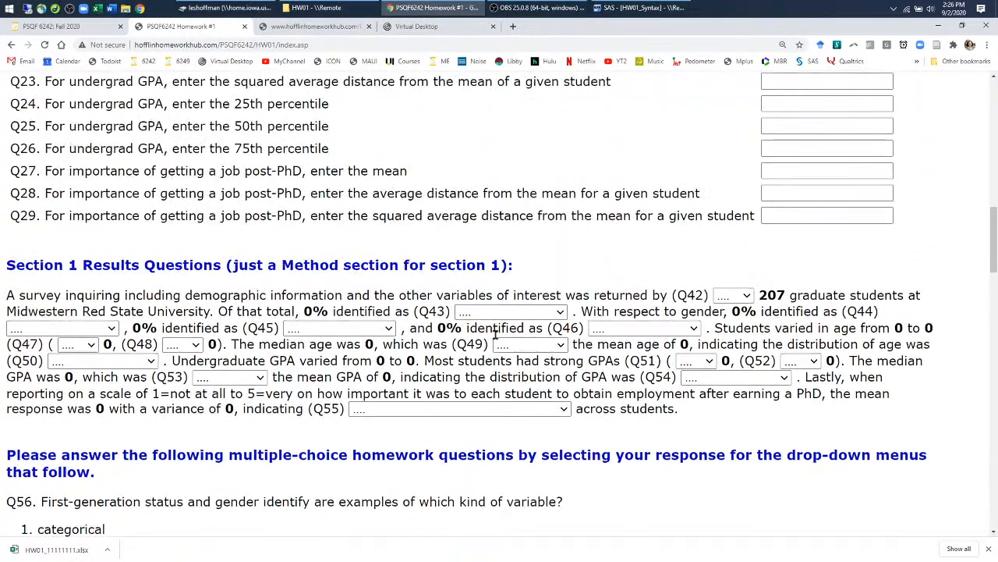
{"action": "scroll", "coordinate": [524, 252], "scroll_direction": "up", "scroll_amount": 2}
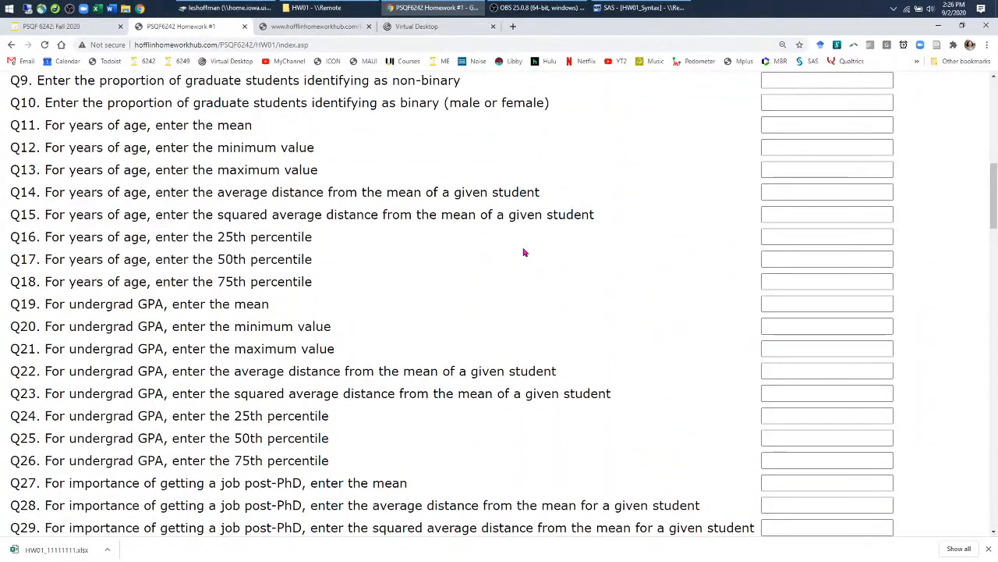
{"action": "scroll", "coordinate": [524, 252], "scroll_direction": "up", "scroll_amount": 4}
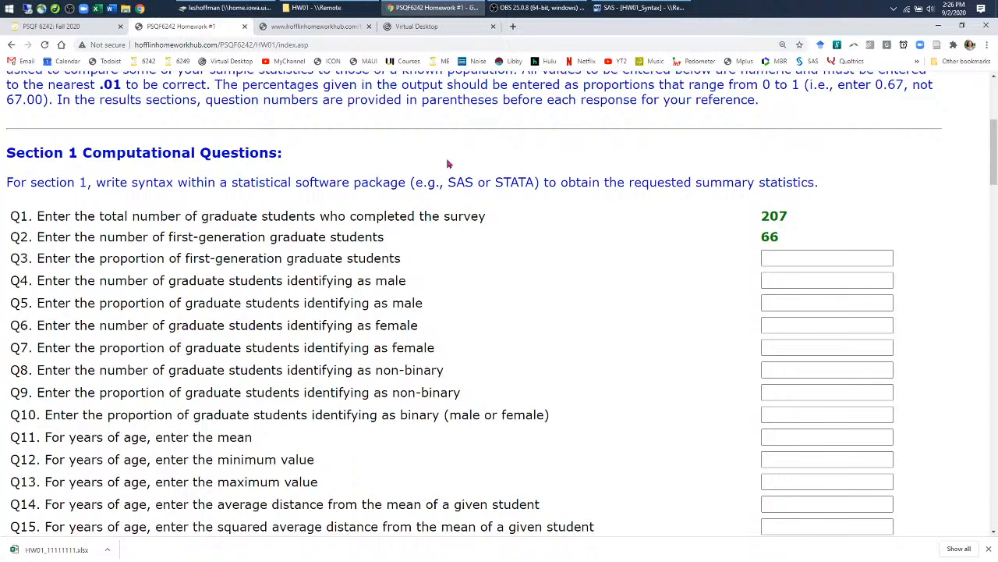
{"action": "left_click", "coordinate": [515, 8]}
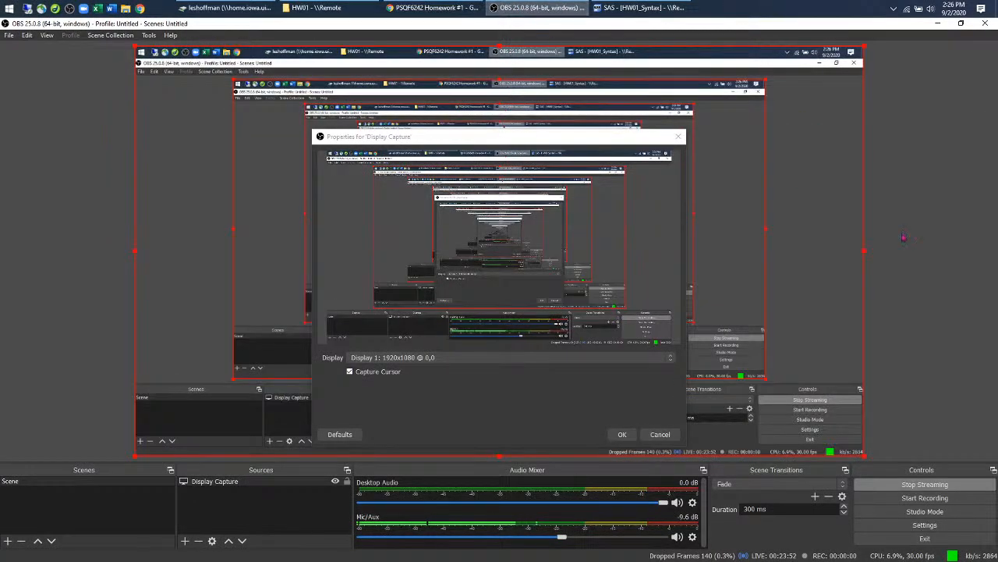